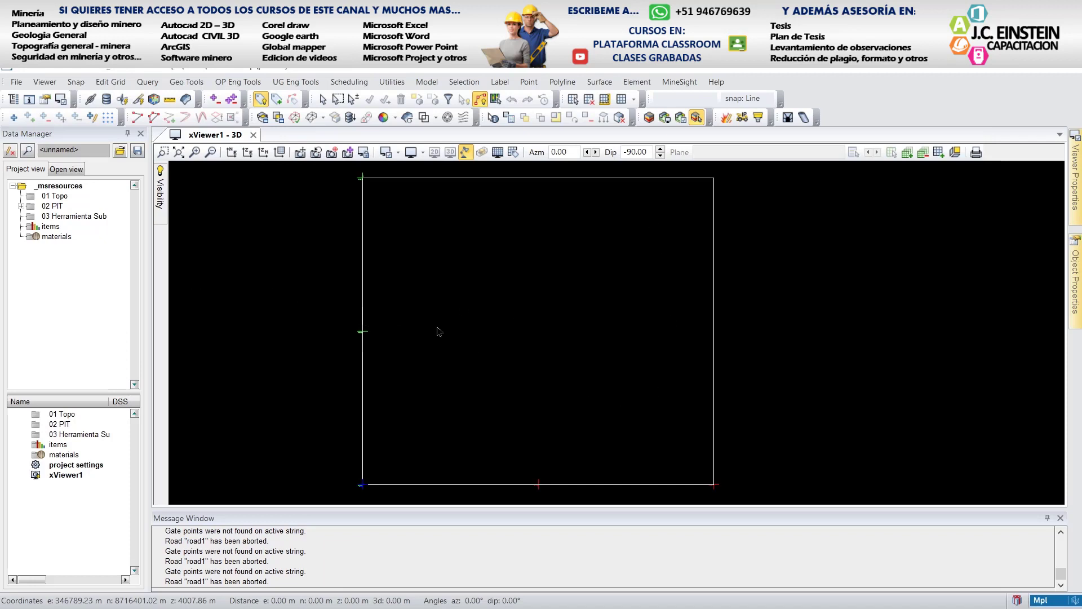
Create a new file folder called "04 Herramientas Sup" inside the _msresources project folder
left_click(77, 188)
right_click(77, 187)
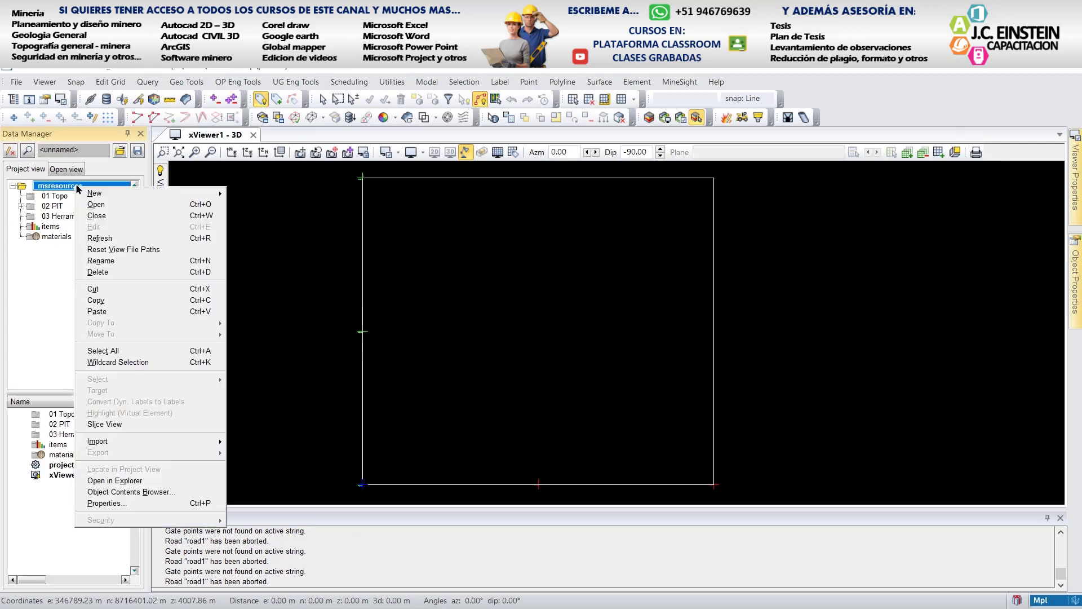
mouse_move(93, 195)
left_click(310, 198)
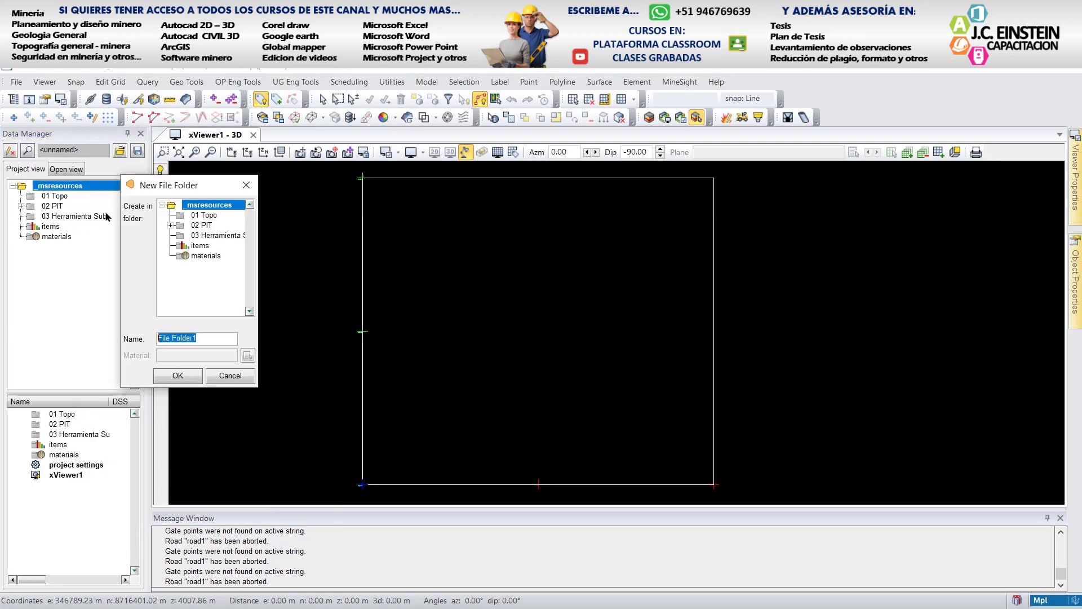
type("04")
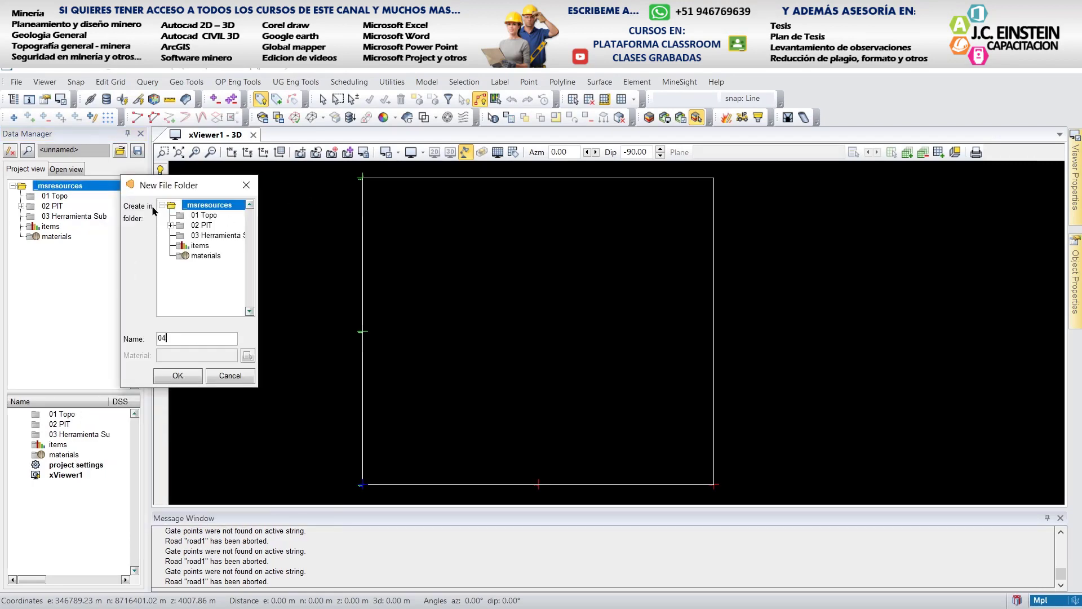
type(" Herramientas Su")
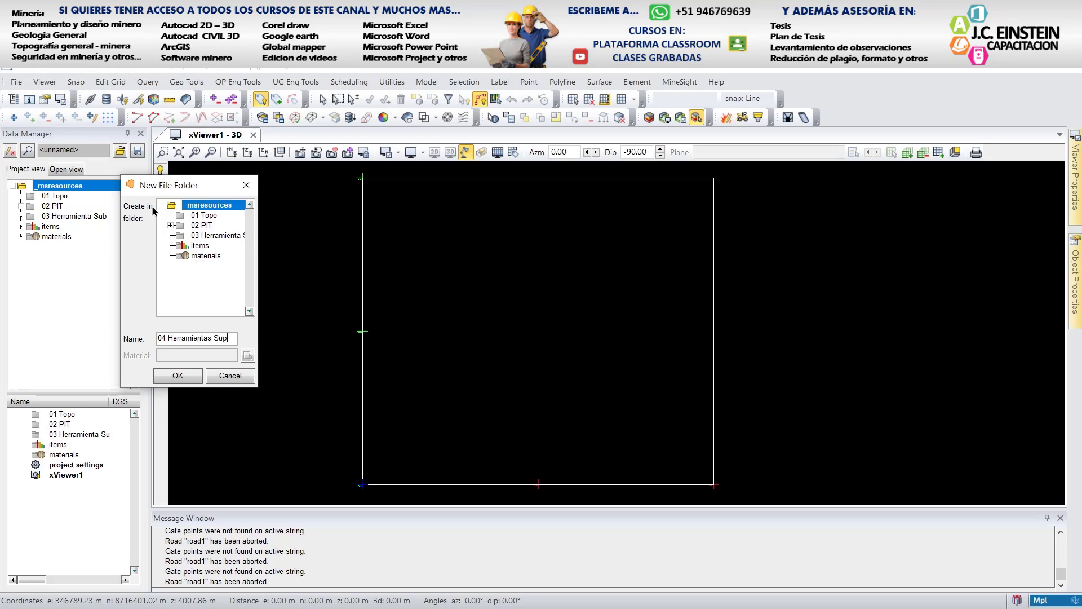
type("p")
left_click(174, 376)
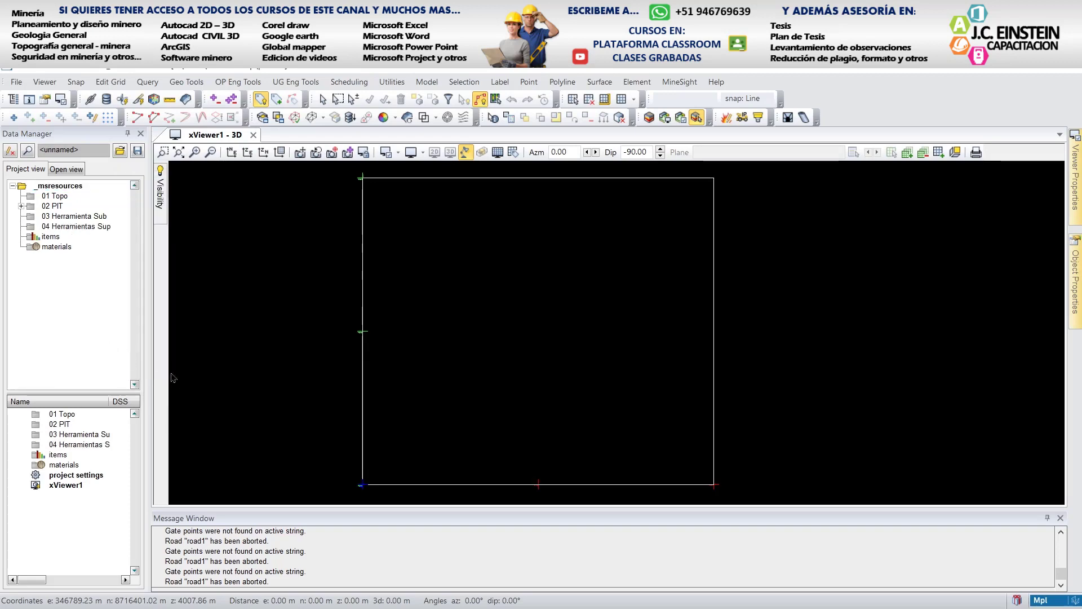
left_click(72, 227)
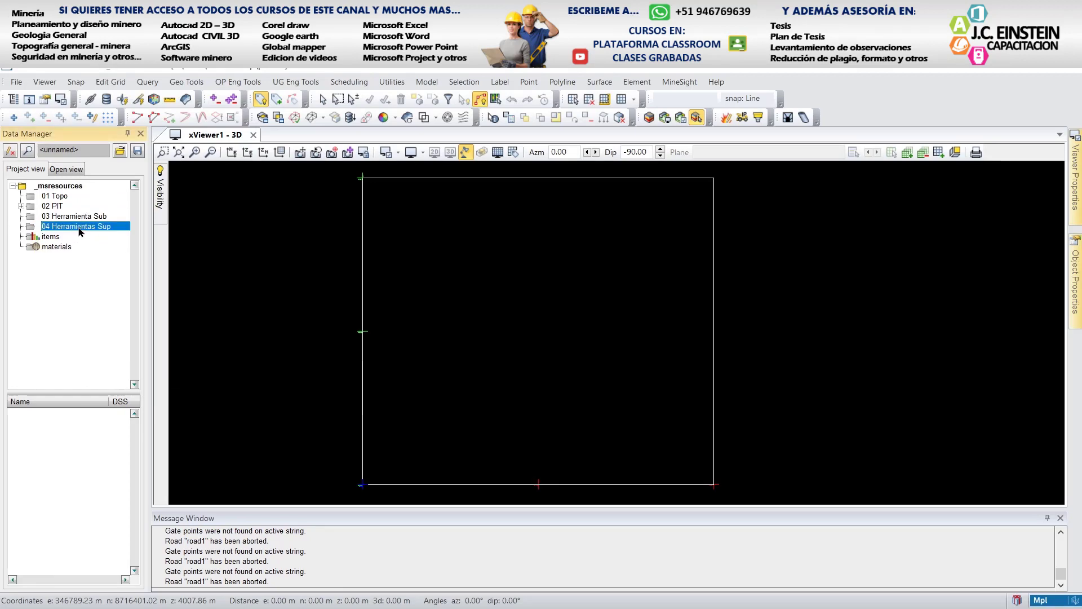
right_click(78, 231)
left_click(289, 257)
Switch to the desktop's prueba folder and open the AQP point file in Excel, enlarged for reading
left_click(1031, 62)
double_click(186, 319)
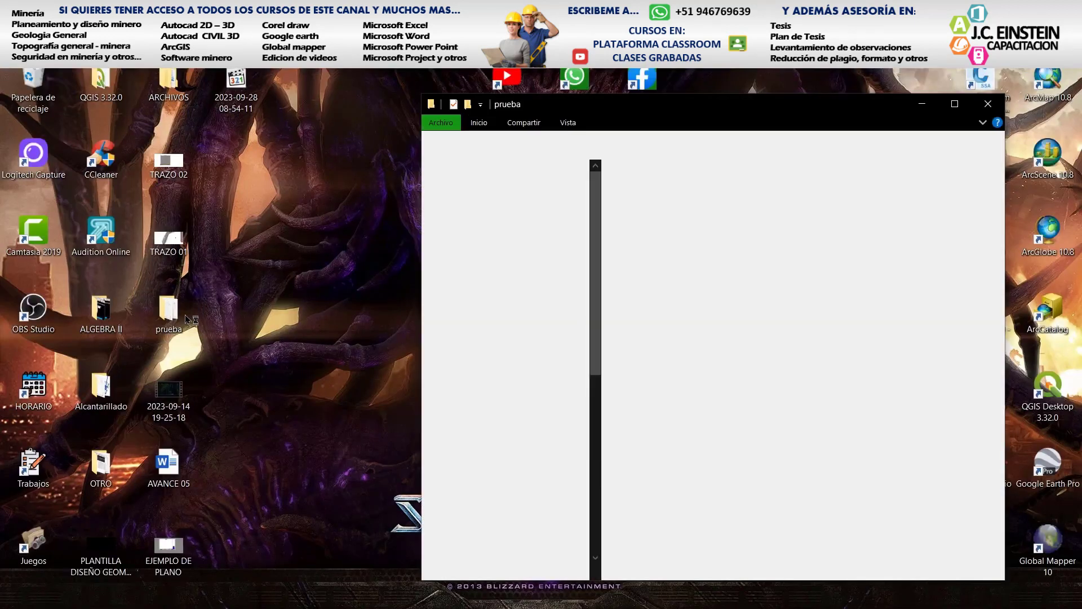
double_click(693, 109)
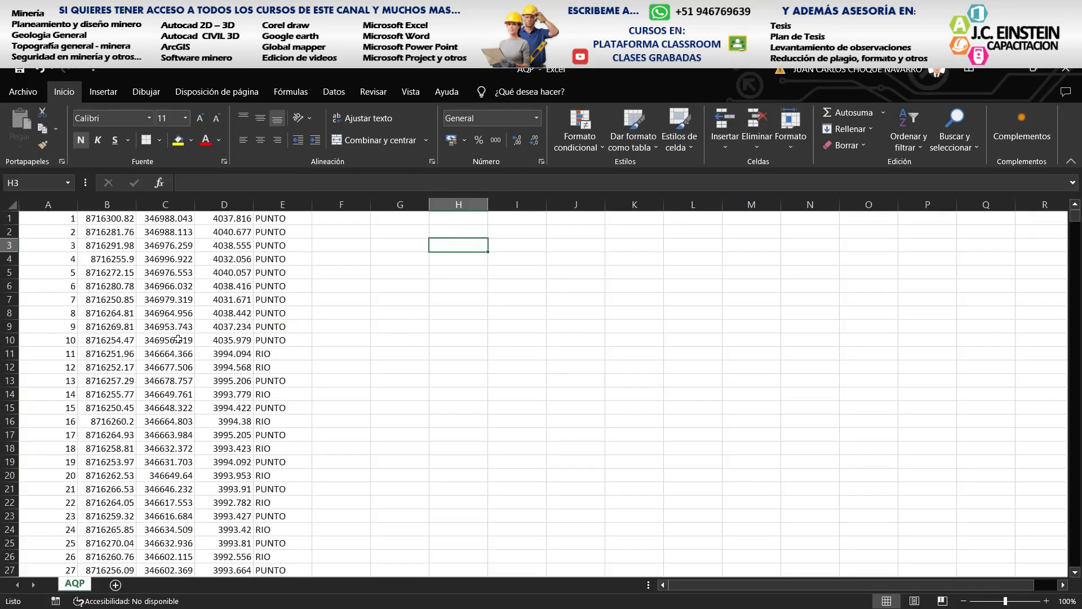
scroll(194, 352, "up", 3, "ctrl")
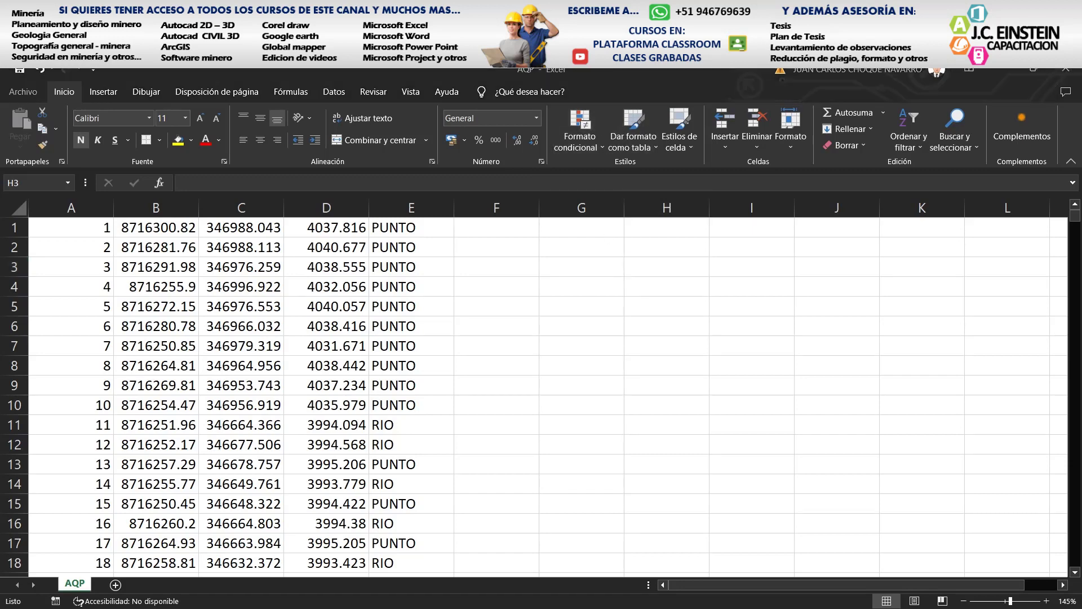
Switch back to MineSight and examine the minimum and maximum easting, northing and elevation limits in the project settings
key("alt+Tab")
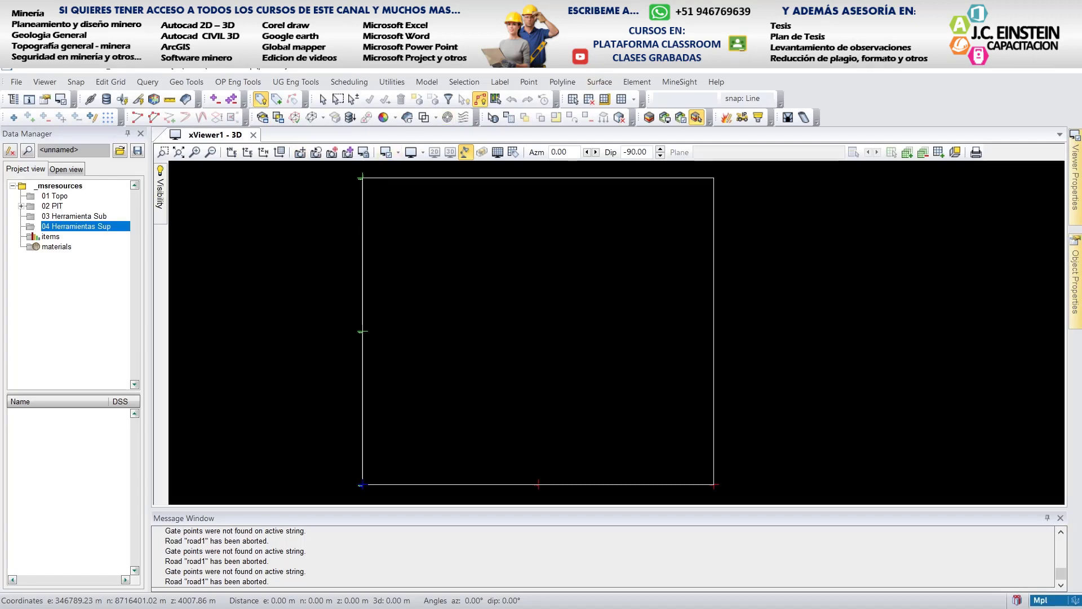
left_click(16, 81)
left_click(43, 96)
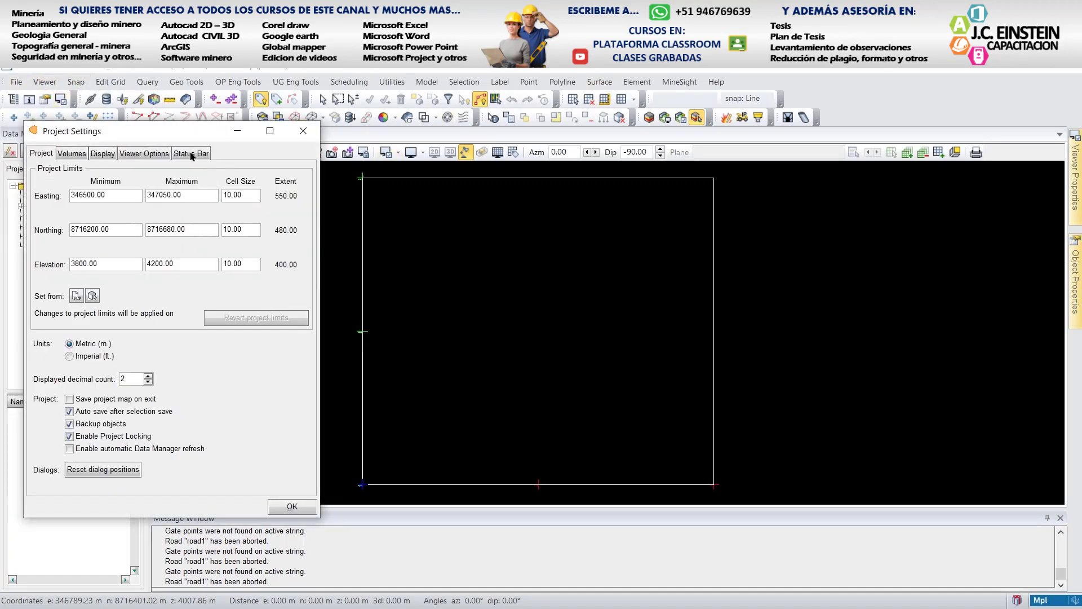
left_click_drag(205, 132, 697, 124)
double_click(604, 190)
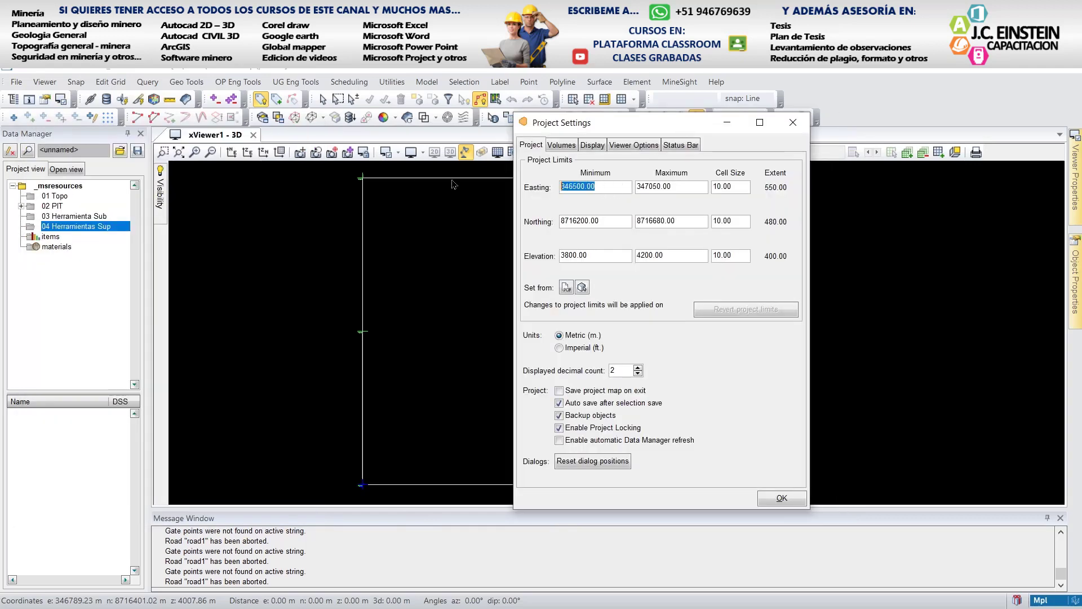
double_click(697, 186)
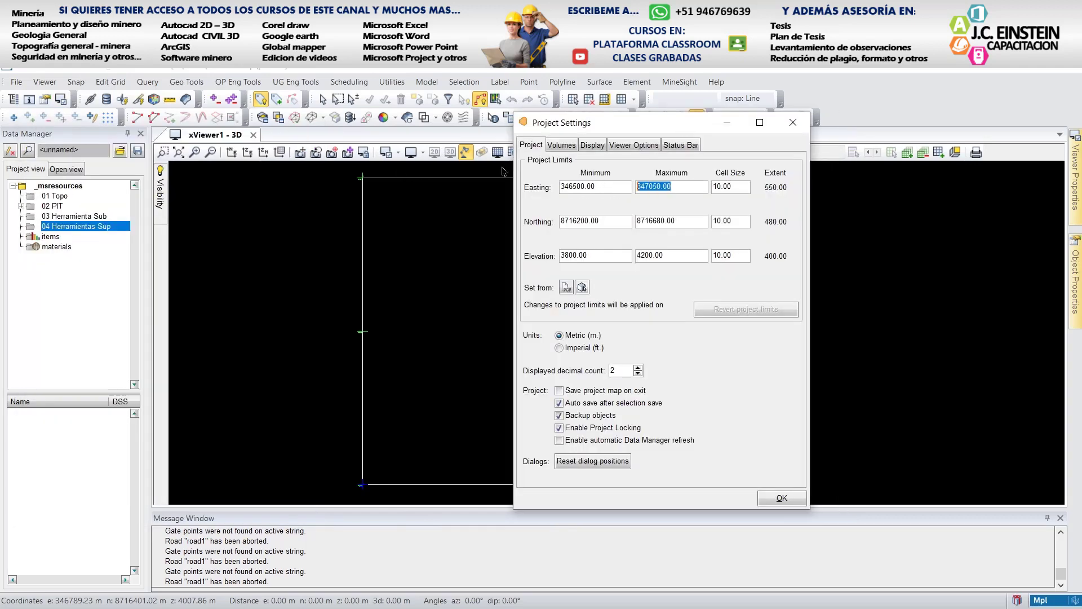
double_click(693, 222)
double_click(607, 222)
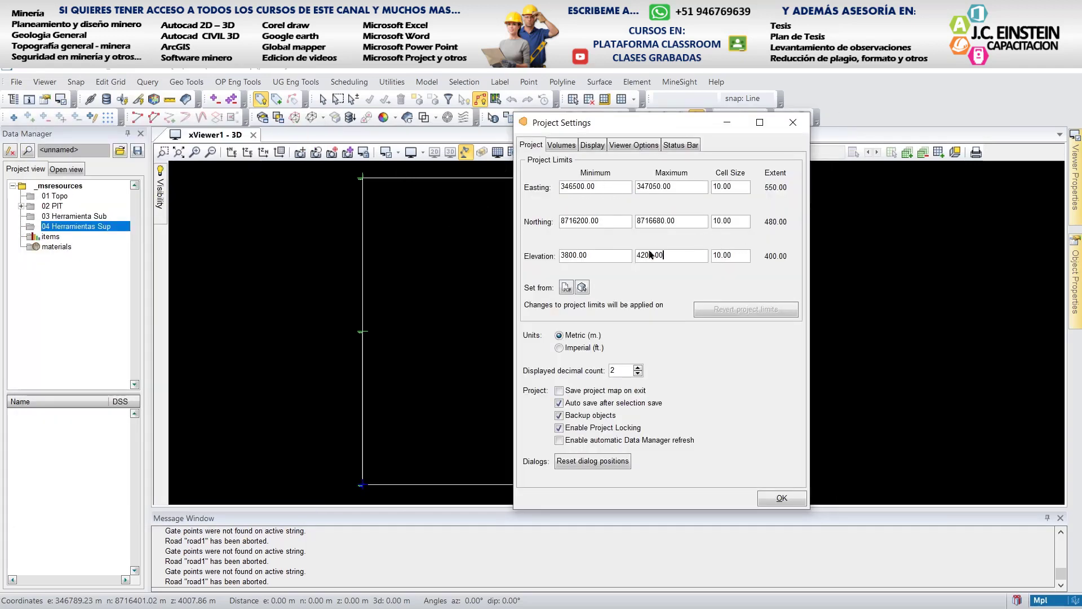
double_click(699, 255)
double_click(602, 255)
double_click(722, 186)
double_click(596, 186)
left_click(616, 190)
left_click(642, 187)
left_click(671, 186)
Switch to the AQP workbook in Excel and enter the row labels Este, Norte and Elevacion in H4:H6
key("alt+Tab")
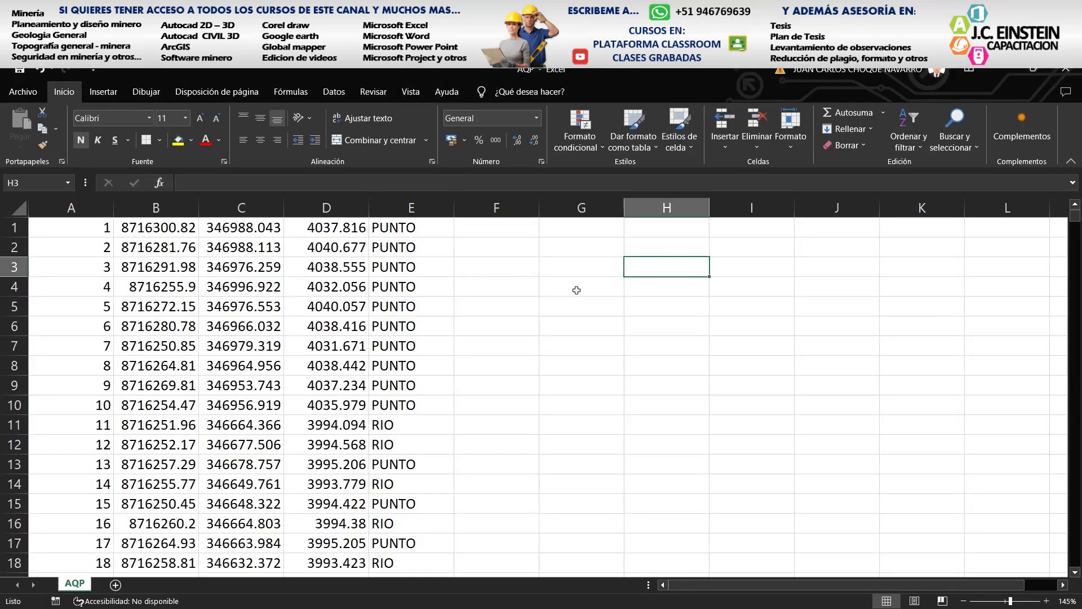
left_click(658, 286)
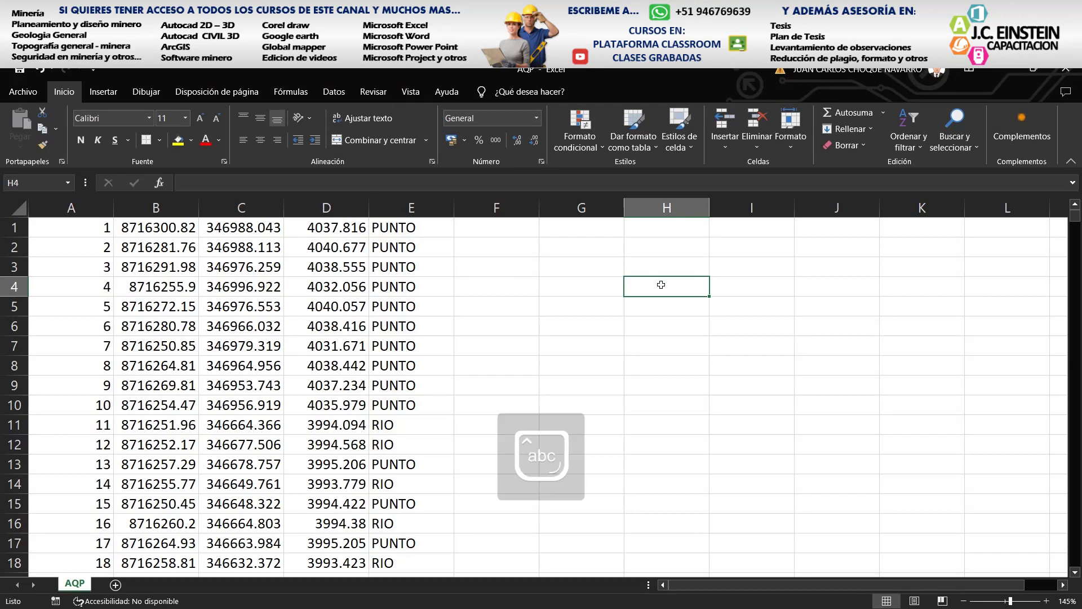
type("Este")
key("Return")
type("Norte")
key("Return")
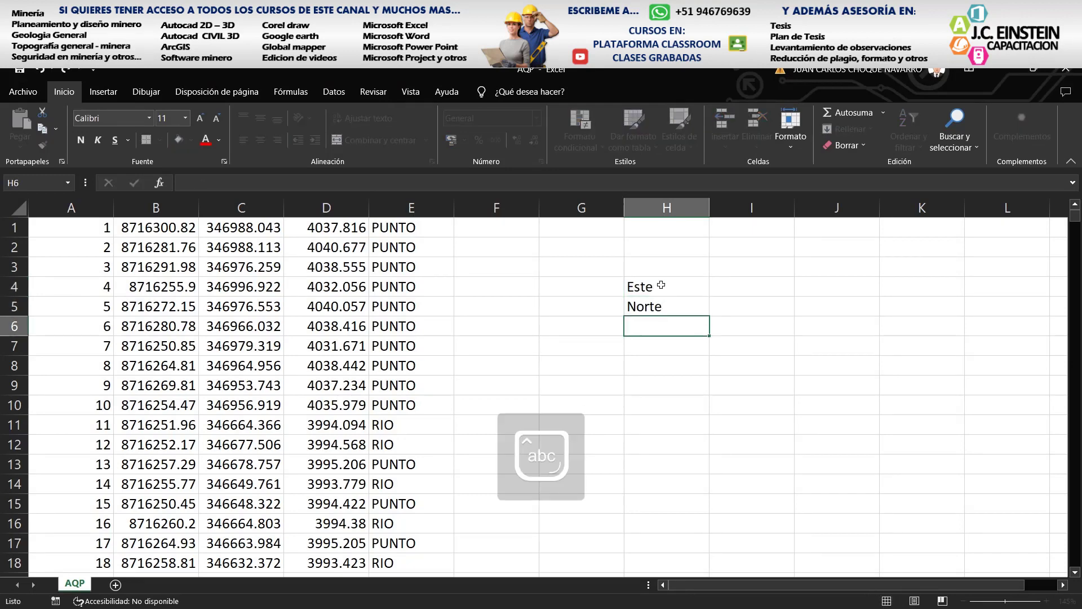
type("Cota")
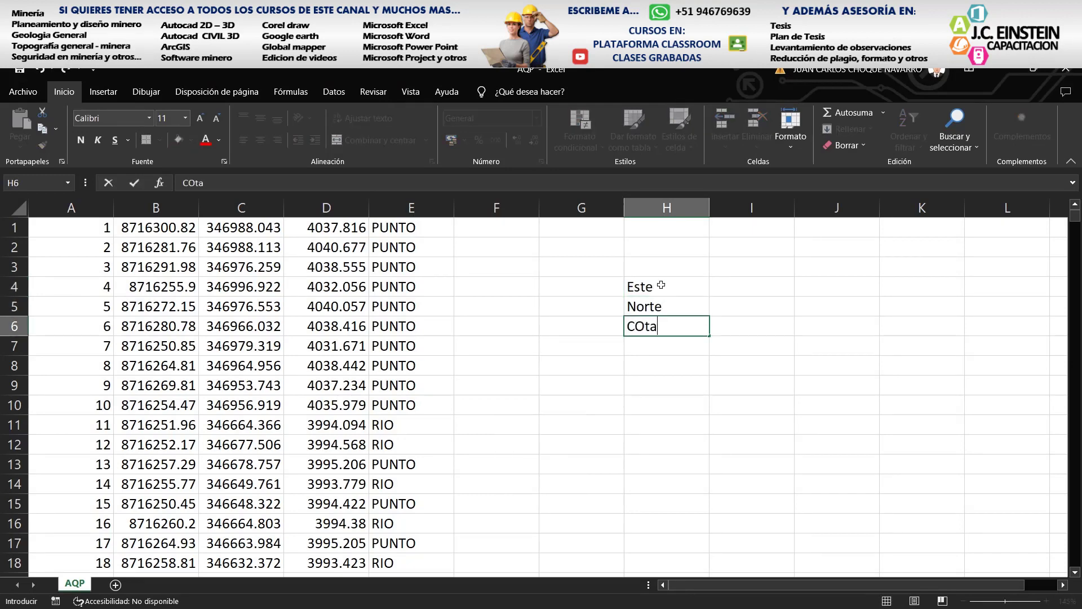
key("BackSpace")
key("BackSpace")
key("BackSpace")
key("BackSpace")
type("Elevacio")
key("Tab")
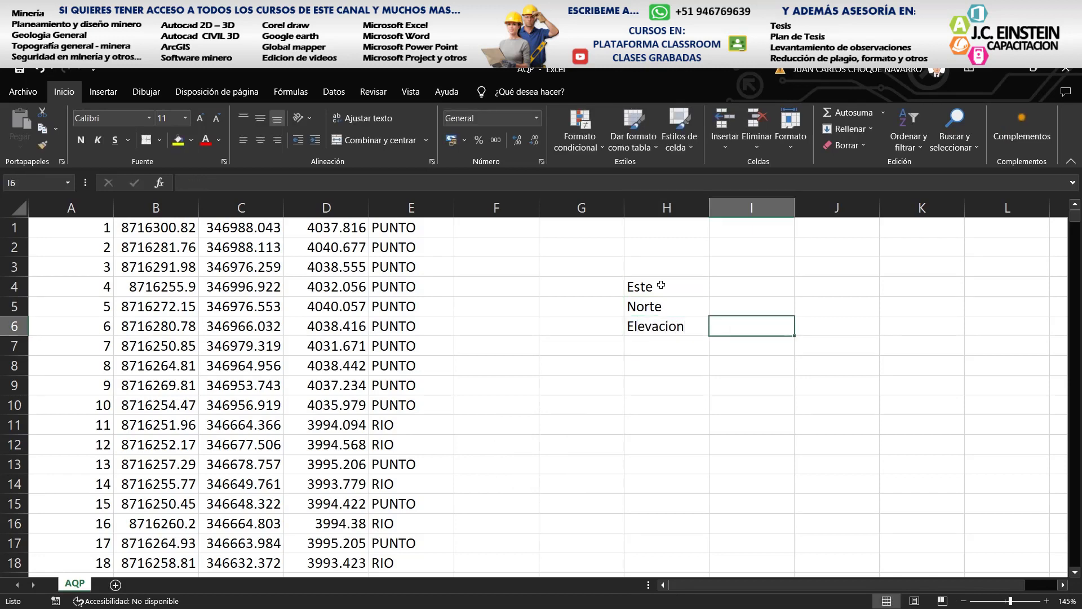
Enter the column headings Minimo in I3 and Maximo in J3 above the coordinate labels
key("Up")
key("Up")
key("Up")
type("Minimo")
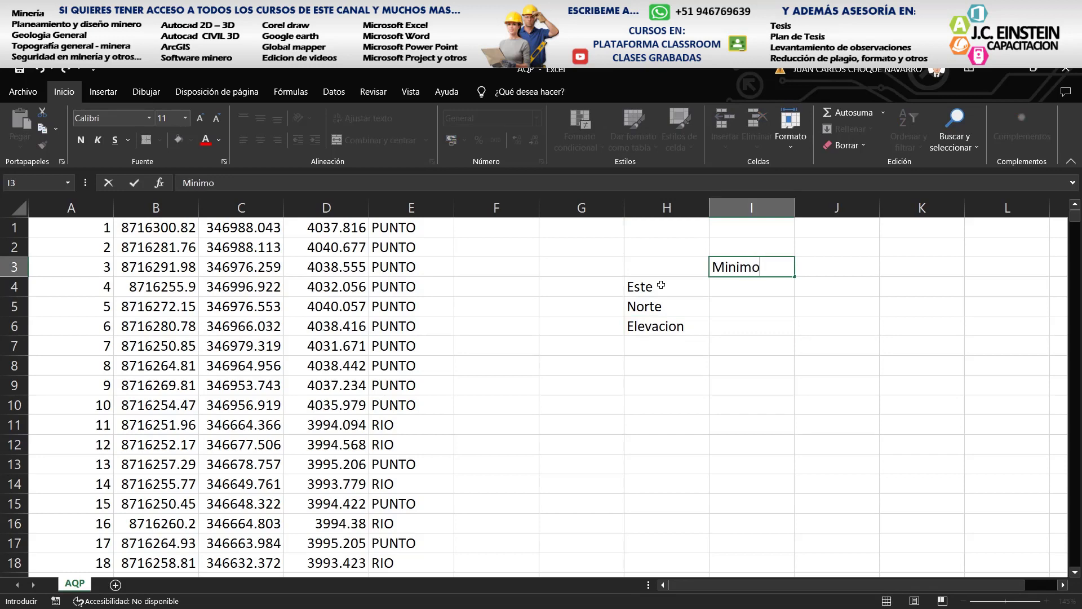
key("Tab")
type("Maximo")
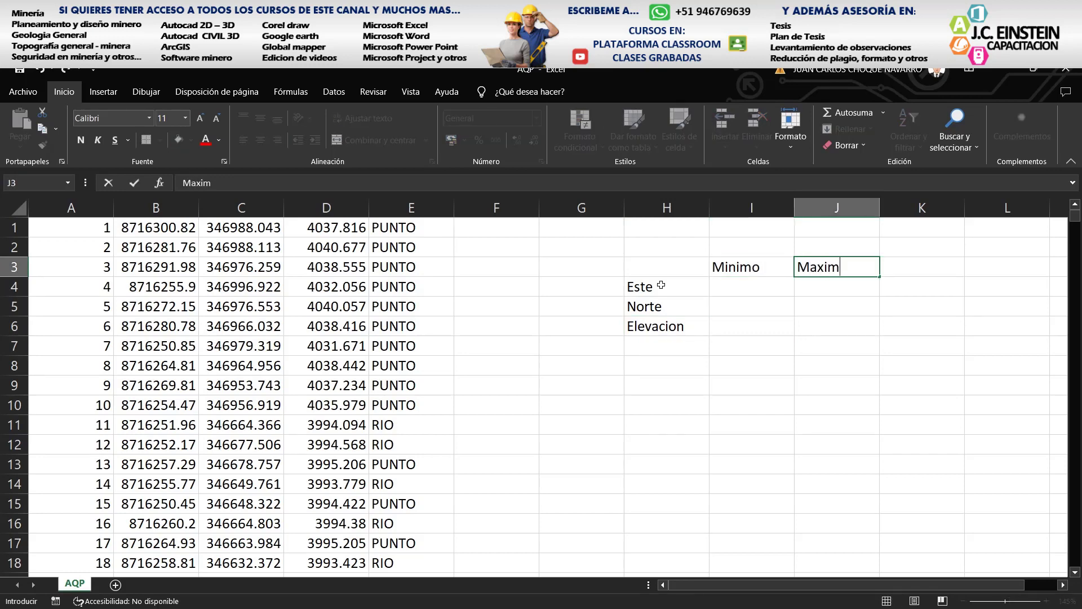
key("Return")
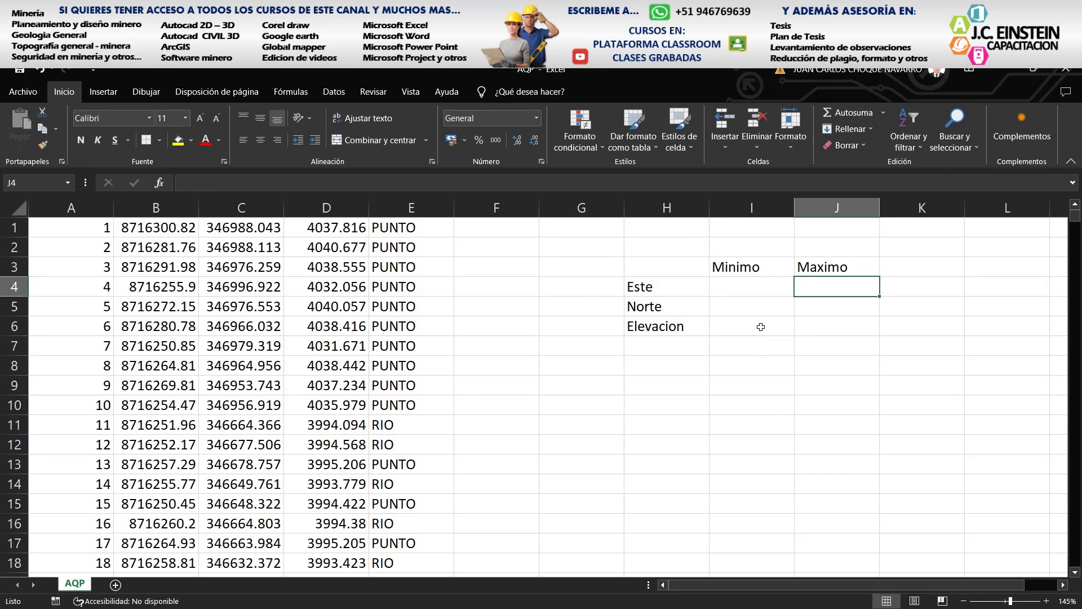
Review the limits table in H3:J6 and the coordinate data in columns B, C and D
left_click_drag(690, 285, 851, 324)
left_click_drag(692, 262, 823, 330)
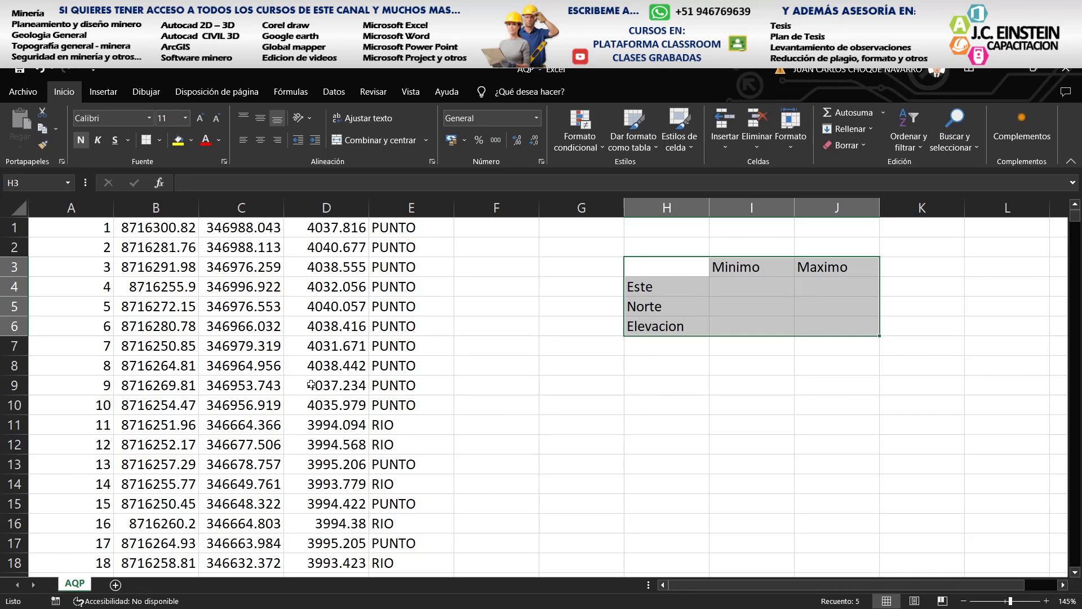
left_click(646, 356)
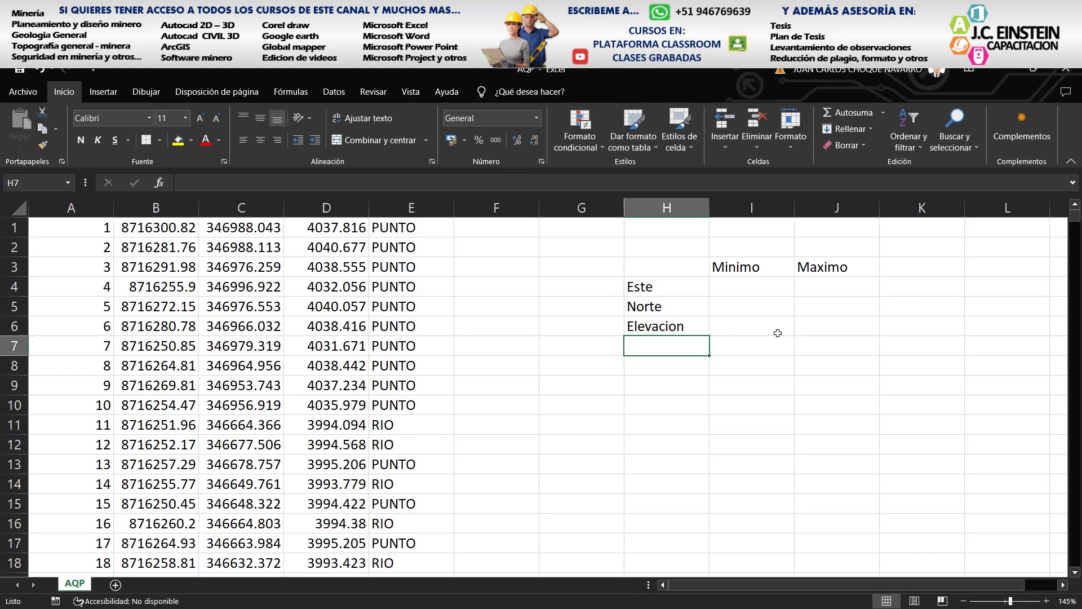
left_click(758, 292)
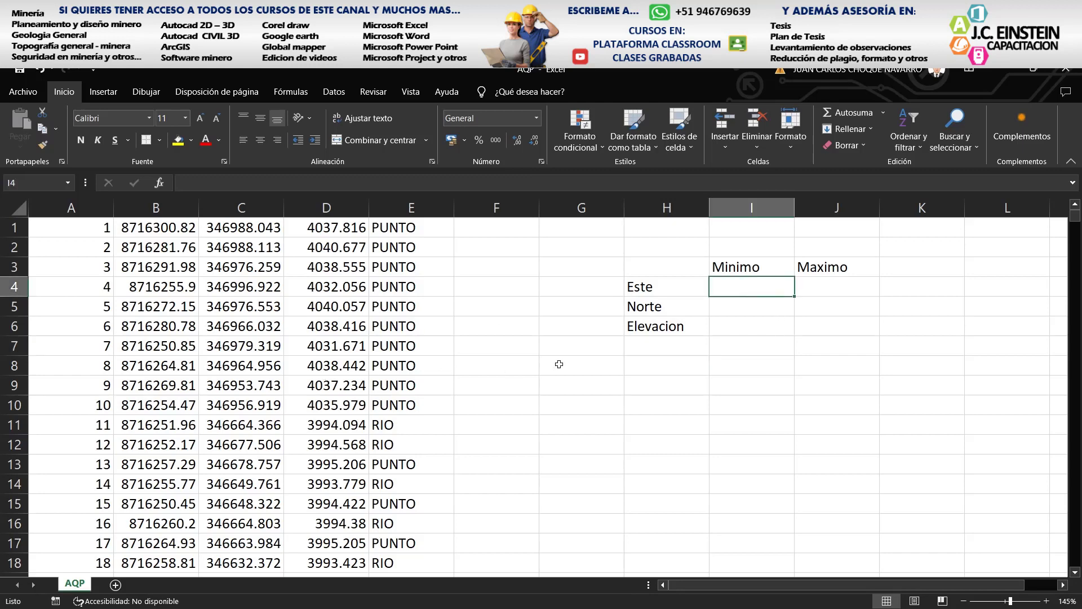
left_click(161, 208)
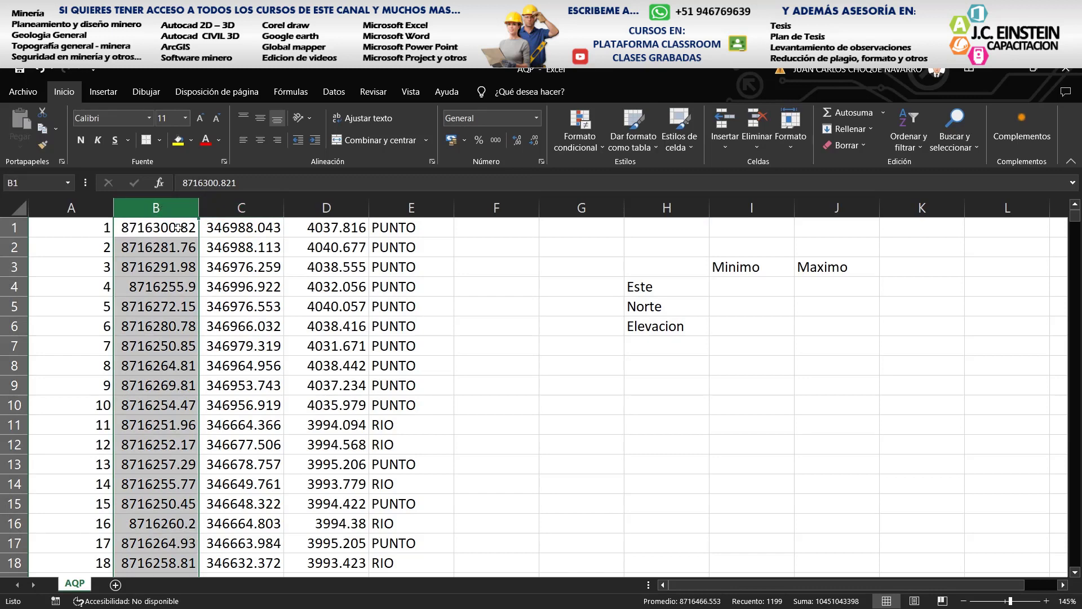
left_click(242, 208)
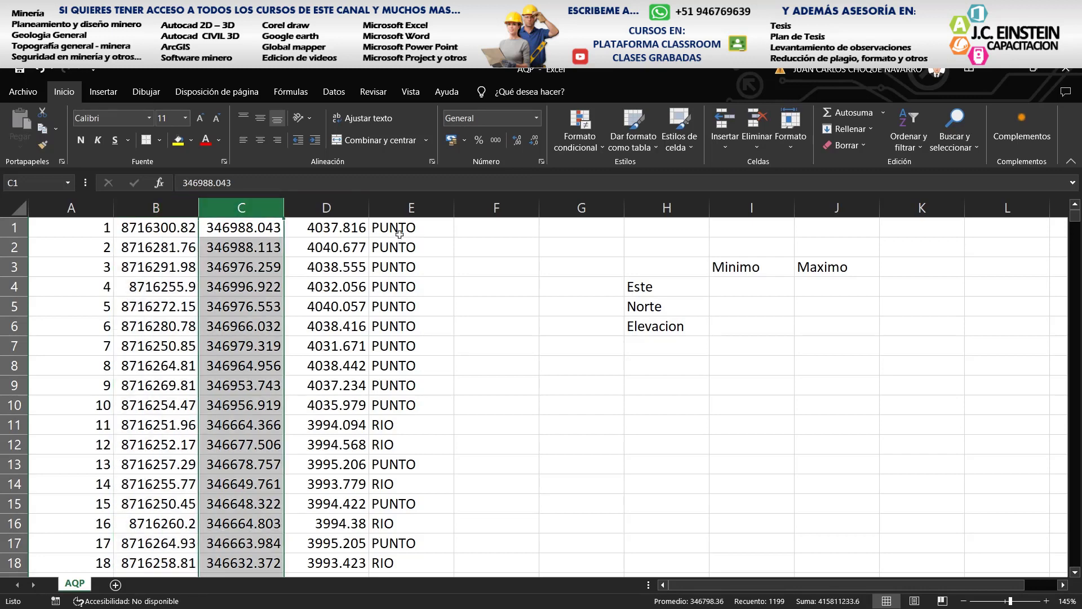
left_click(327, 210)
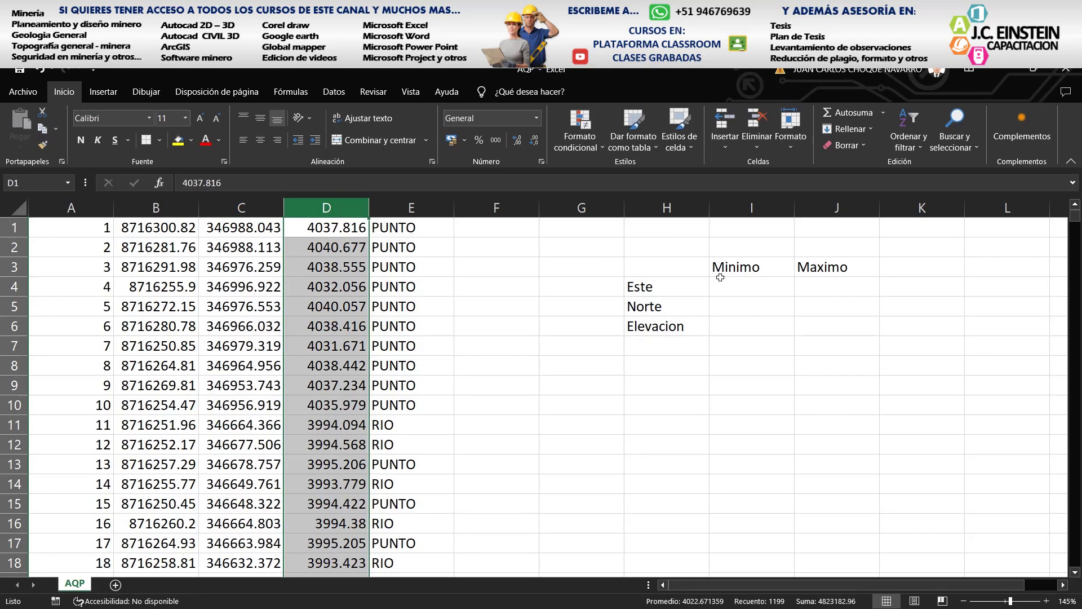
Calculate the minimum Este value in I4 with the formula =MIN(C1:C1199)
left_click(738, 290)
type("=")
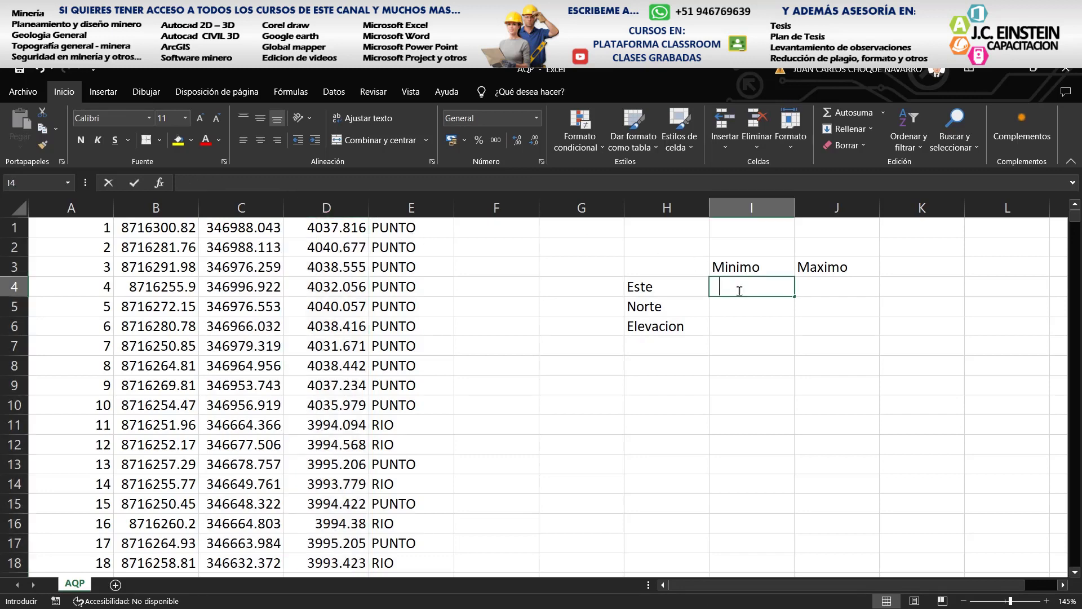
type("mi")
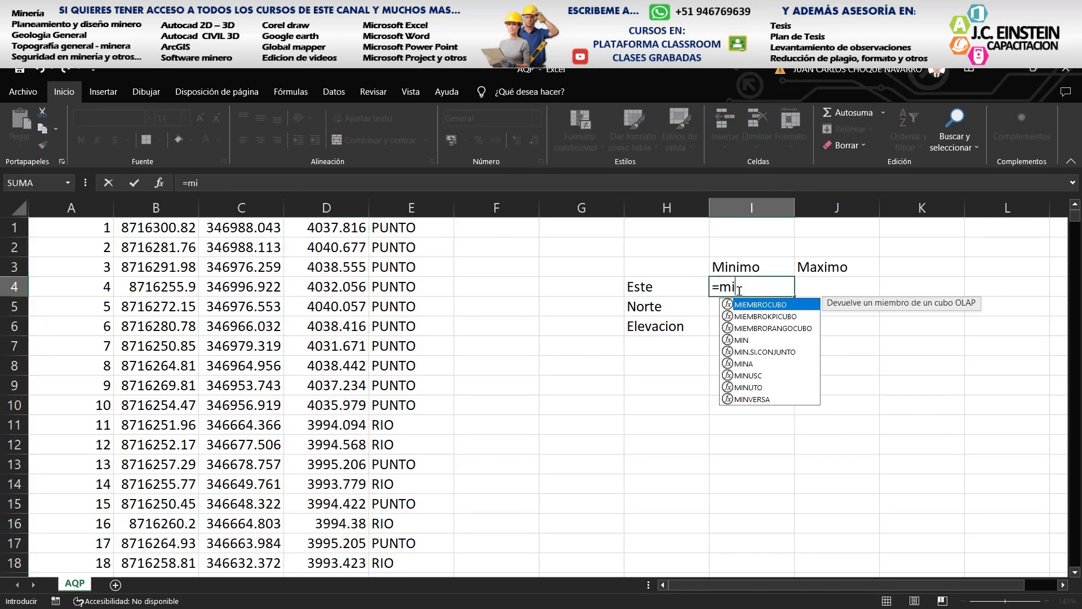
type("n")
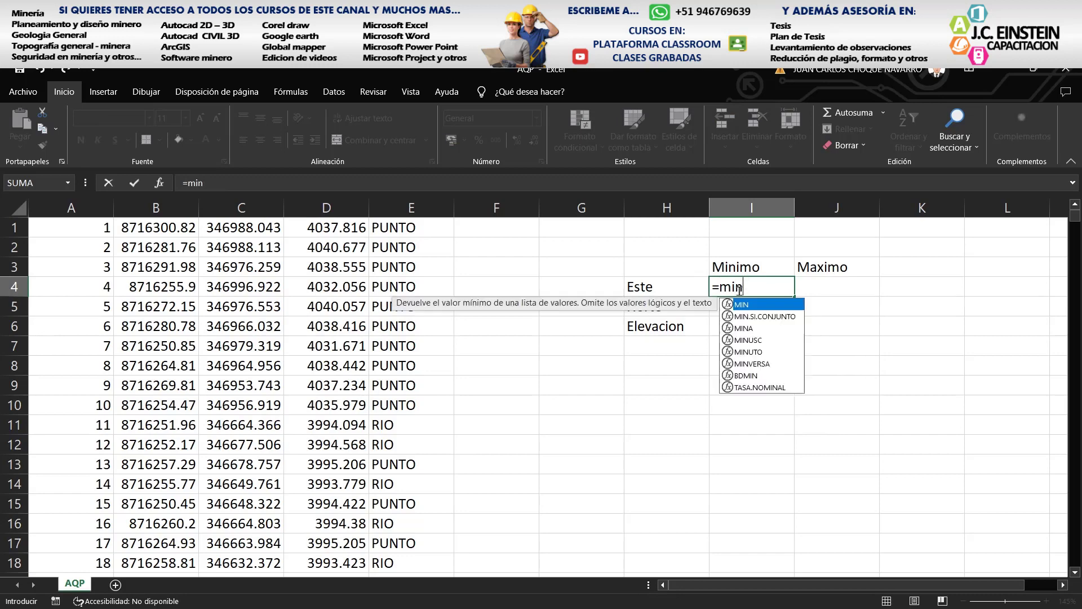
key("Tab")
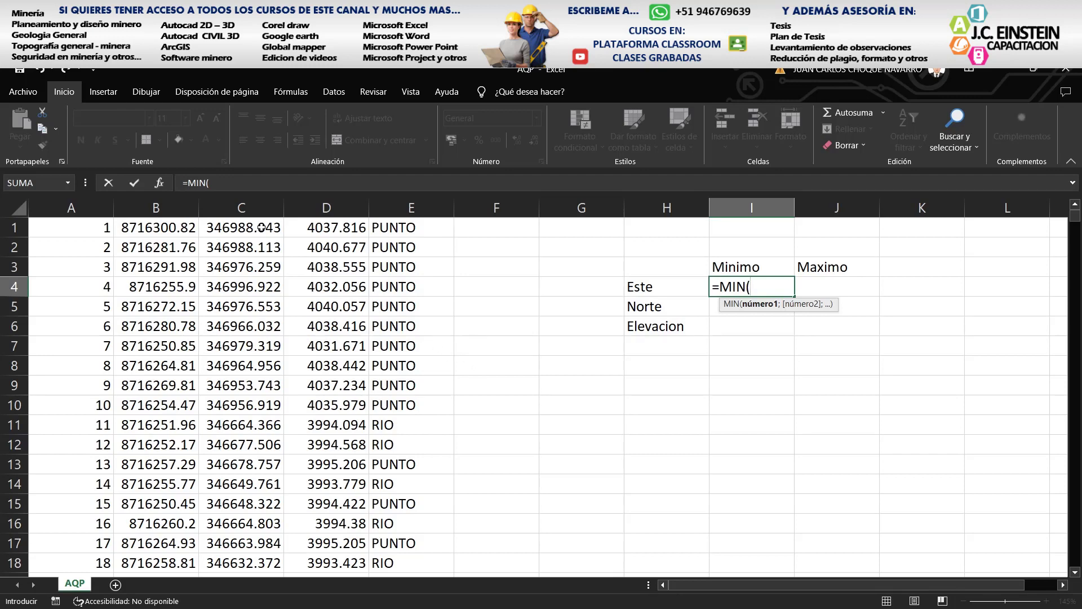
left_click_drag(259, 227, 263, 451)
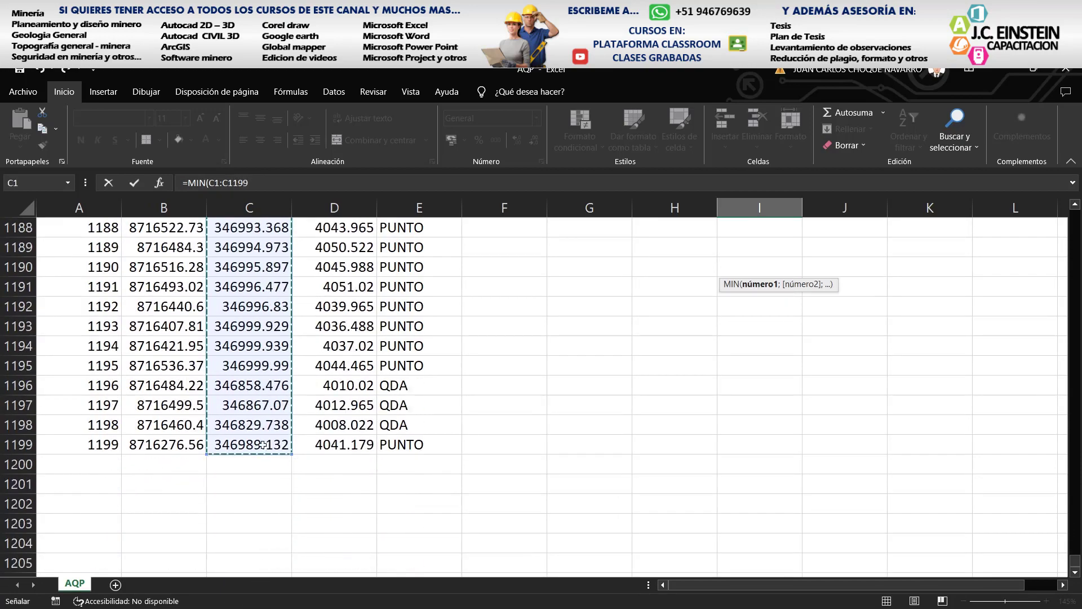
key("Return")
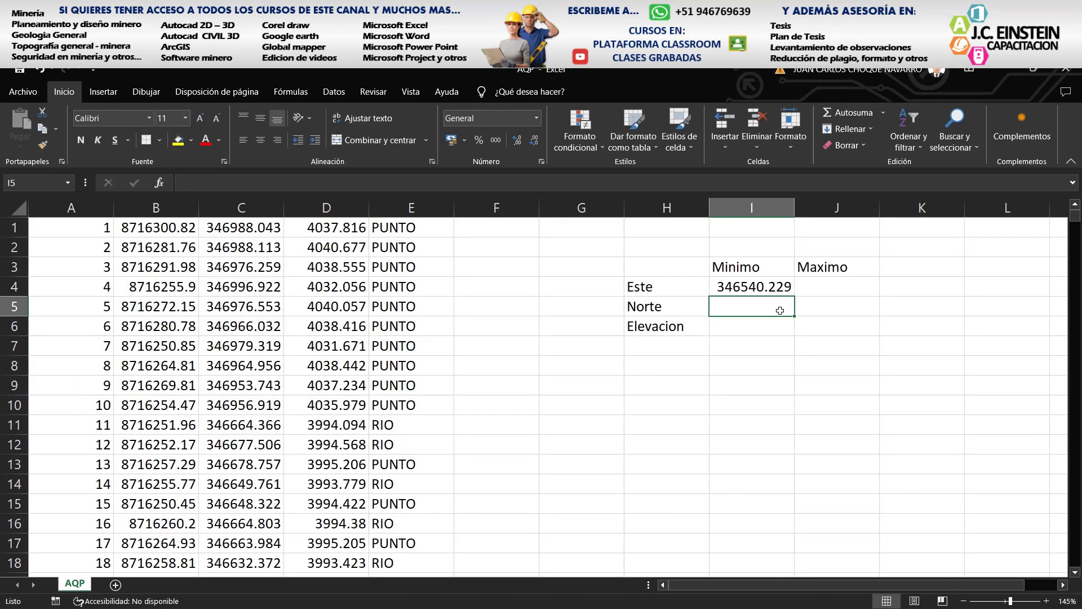
left_click(780, 289)
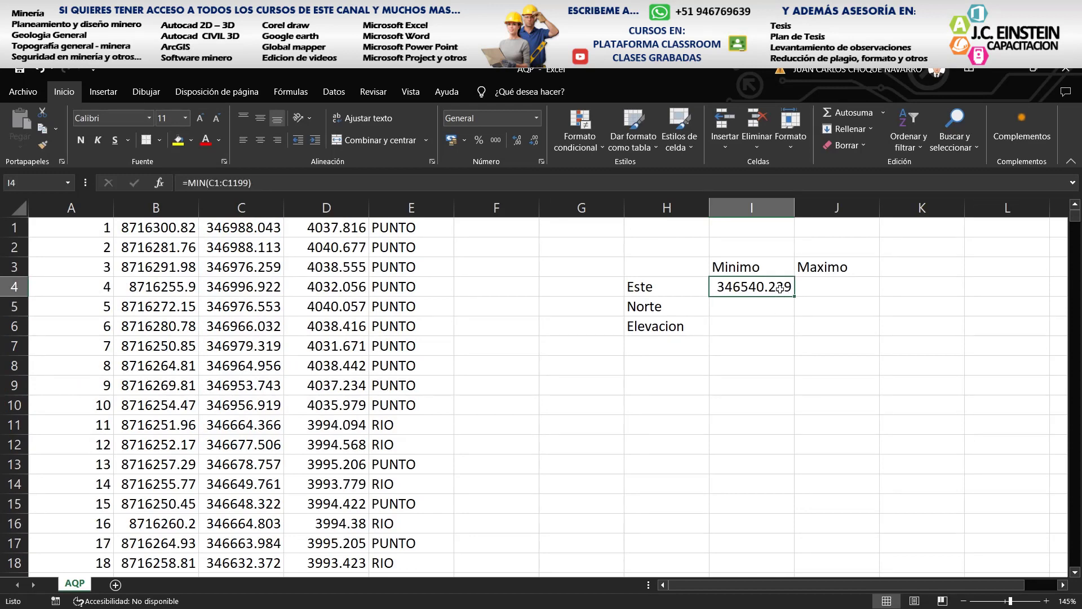
Copy the minimum Este formula from I4 into the Norte and Elevacion cells I5 and I6
key("ctrl+c")
left_click(771, 301)
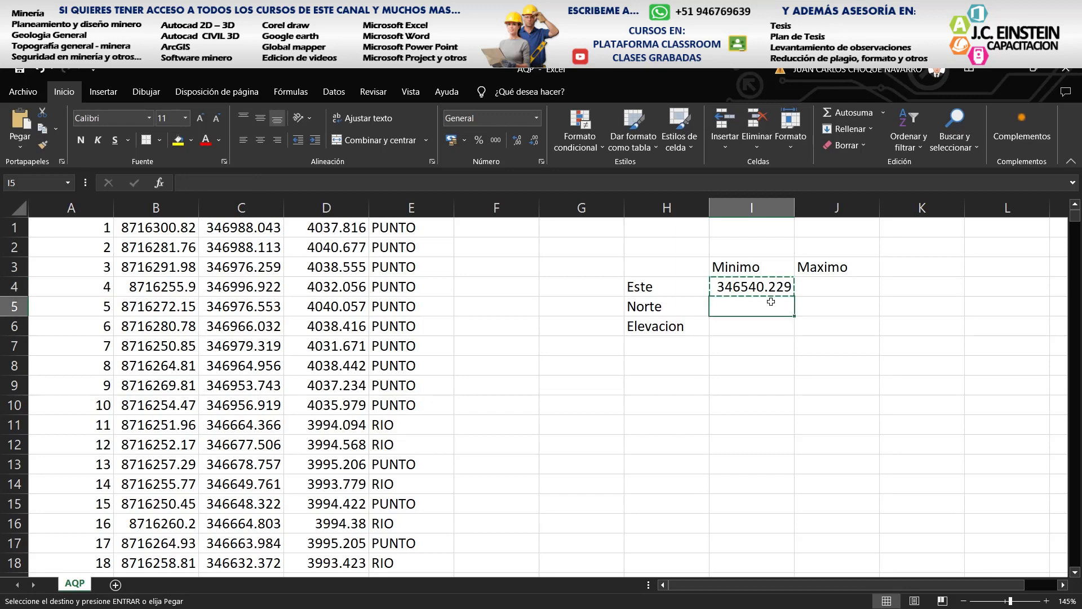
key("ctrl+v")
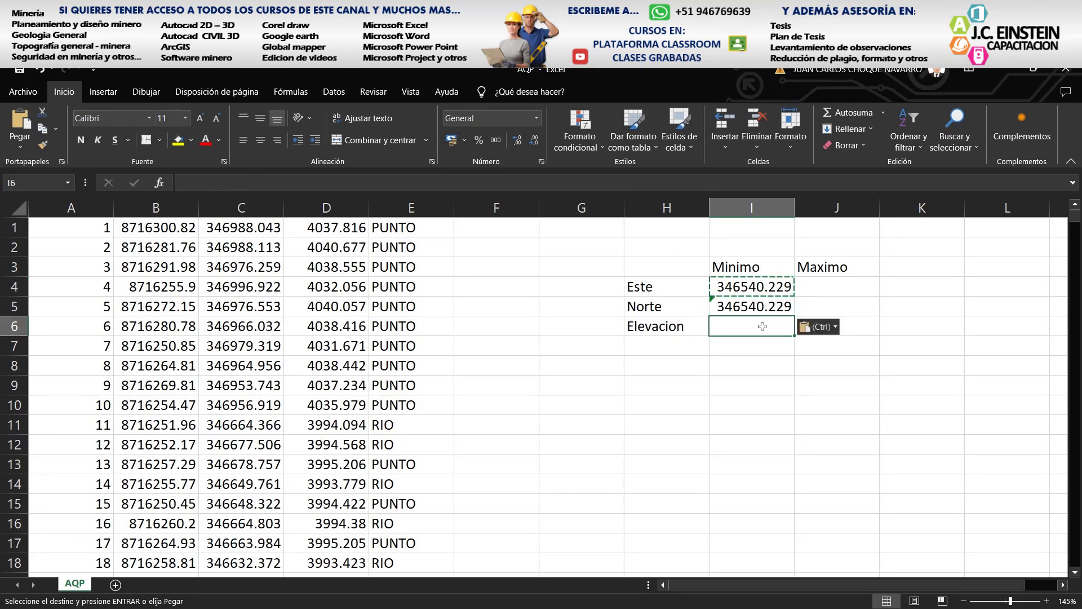
key("ctrl+v")
Change the range of the minimum Norte formula in I5 so it reads =MIN(B1:B1199)
left_click(765, 305)
double_click(767, 305)
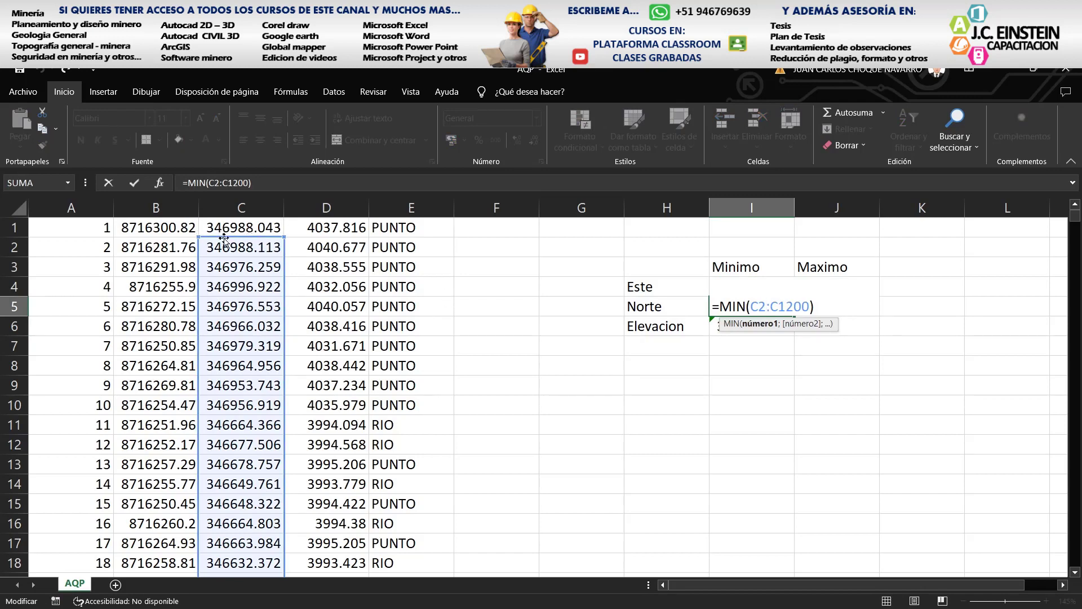
left_click_drag(224, 240, 159, 226)
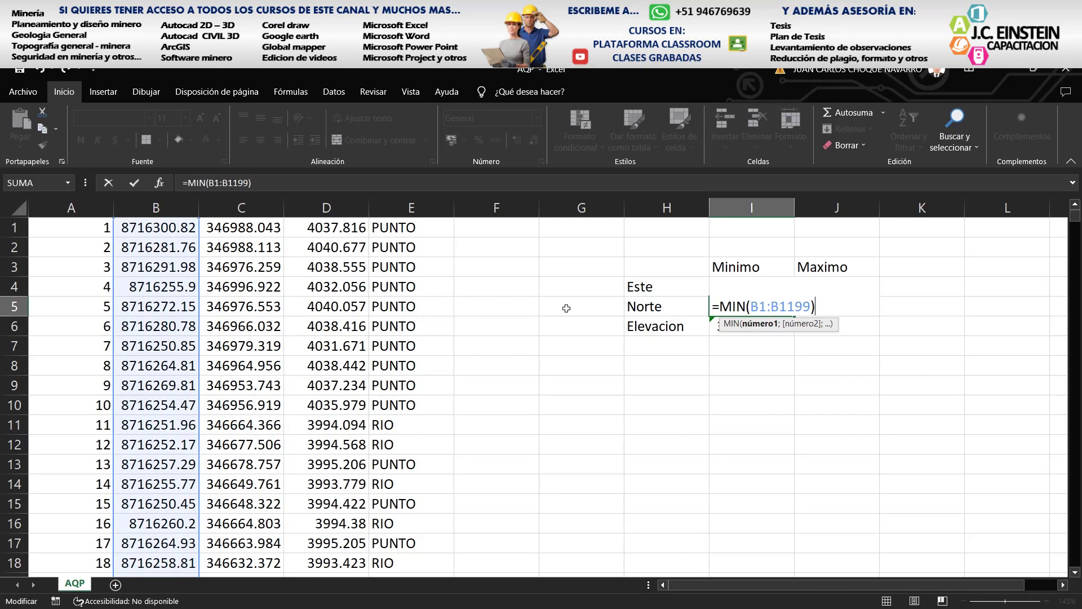
key("Return")
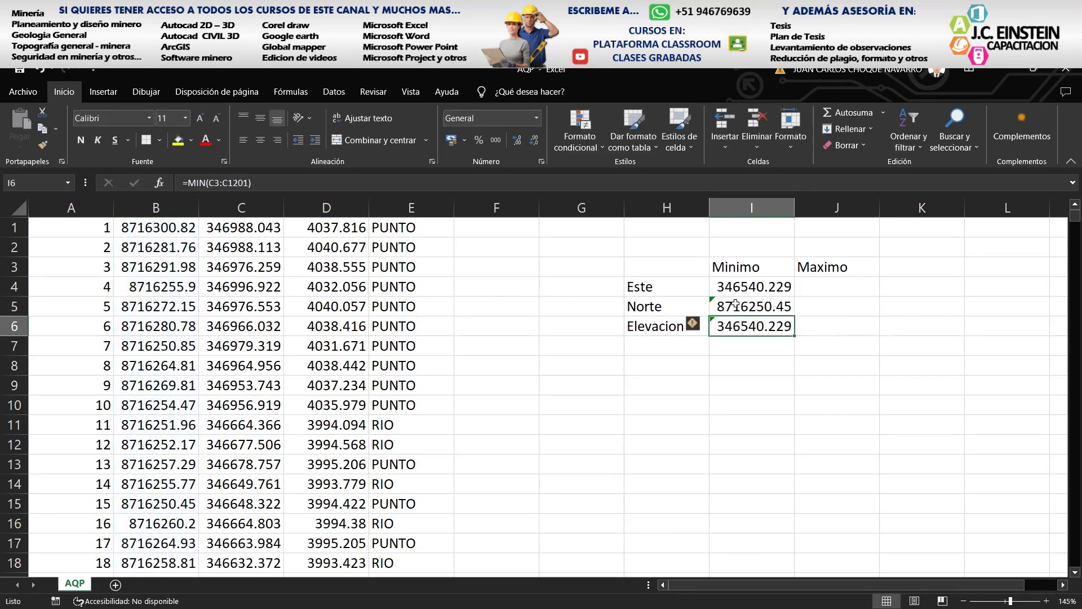
Change the range of the minimum Elevacion formula in I6 so it reads =MIN(D1:D1199)
key("F2")
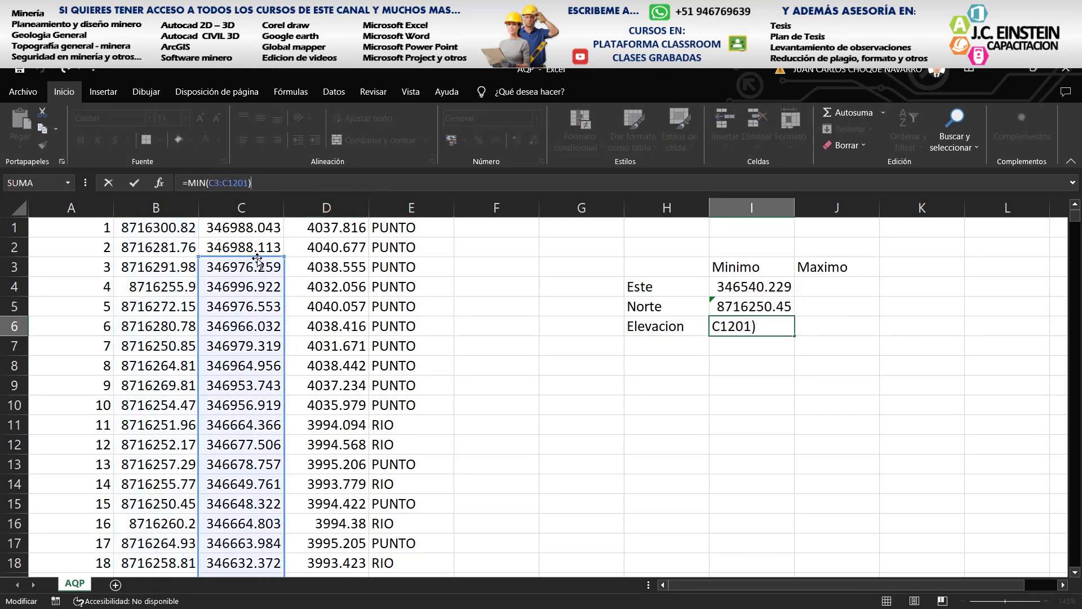
left_click_drag(257, 260, 330, 228)
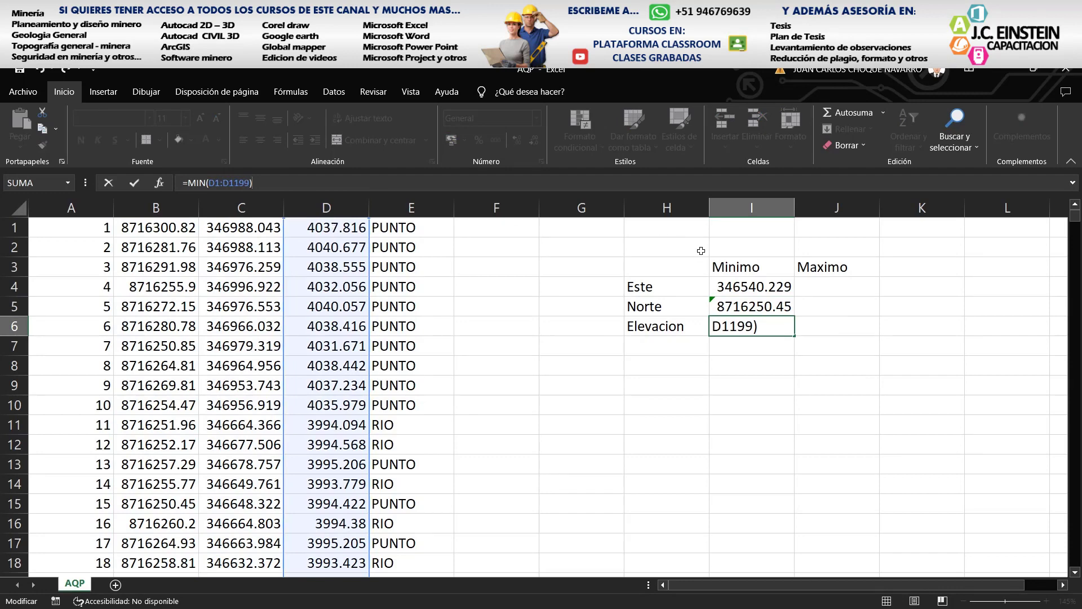
key("Return")
Check which data column each minimum formula in I4:I6 refers to, leaving the formulas unedited
left_click(760, 293)
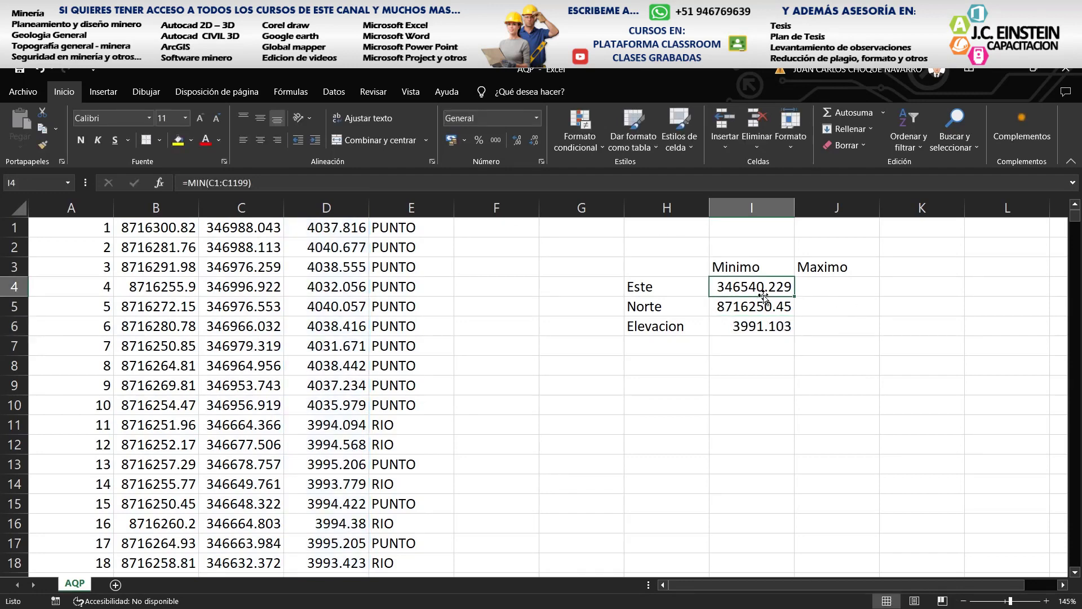
double_click(768, 288)
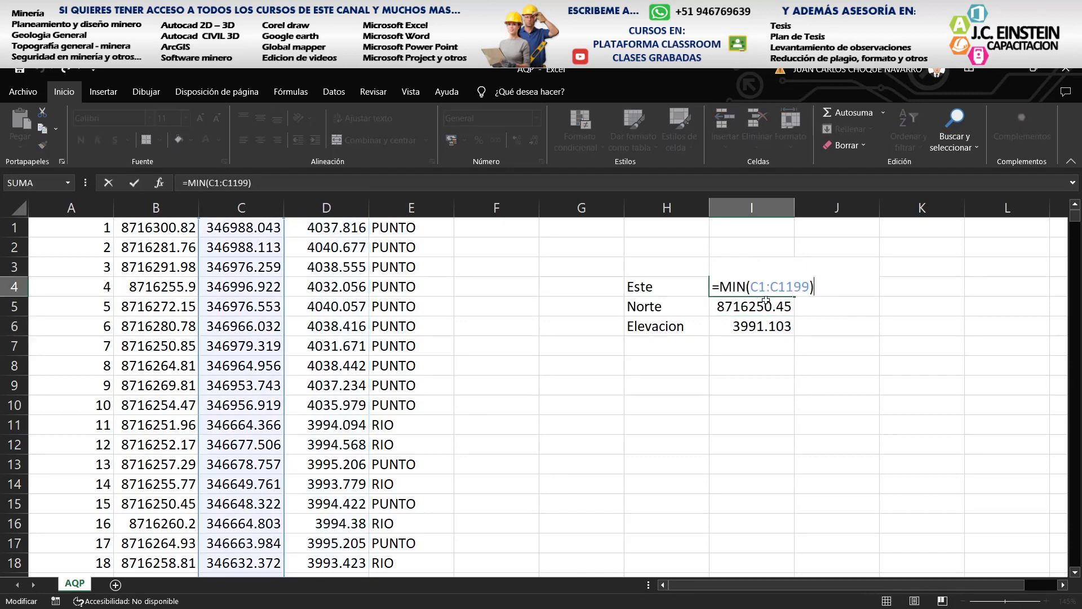
key("Escape")
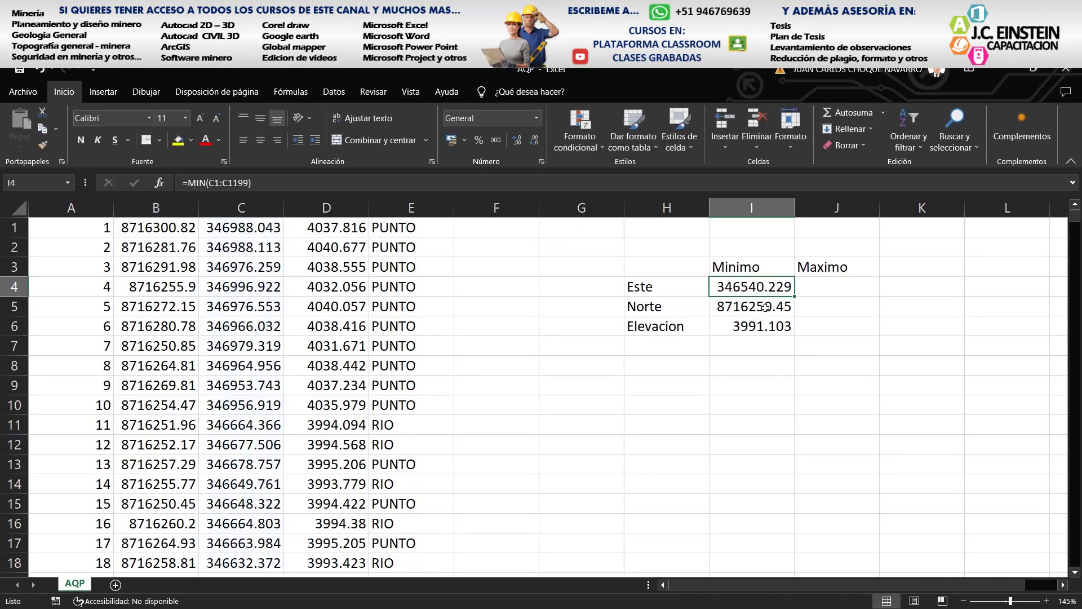
double_click(767, 307)
key("Escape")
double_click(777, 312)
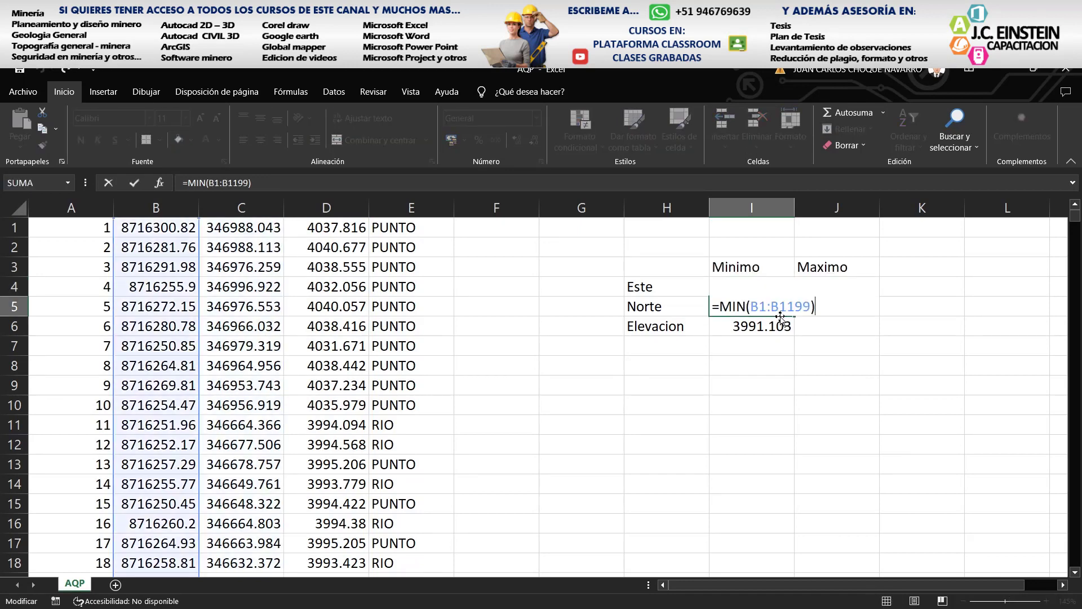
key("Escape")
left_click(765, 290)
double_click(765, 293)
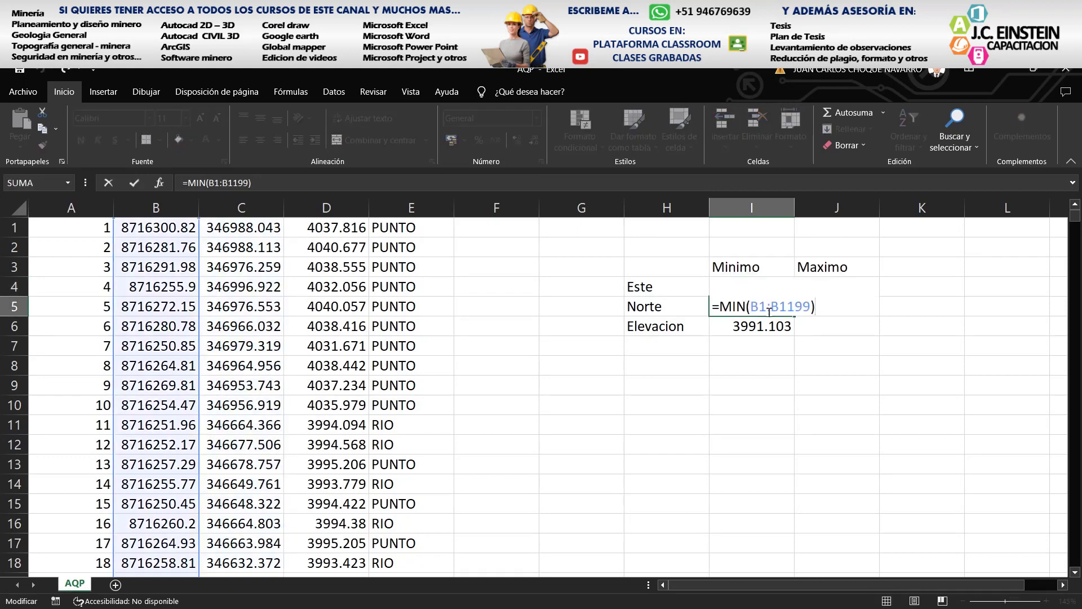
key("Escape")
double_click(764, 326)
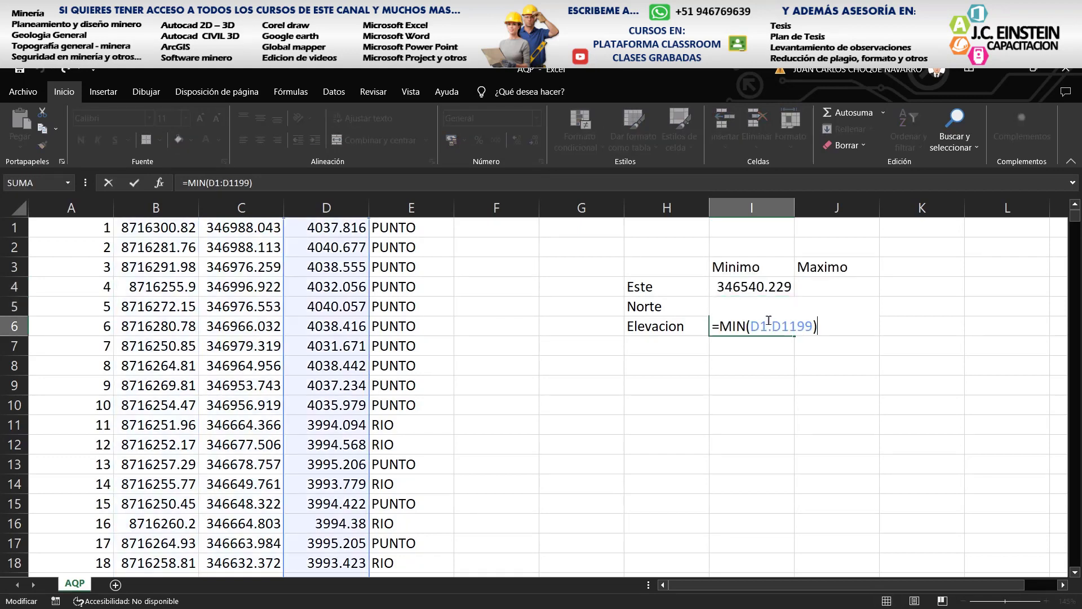
key("Escape")
left_click(757, 287)
double_click(775, 292)
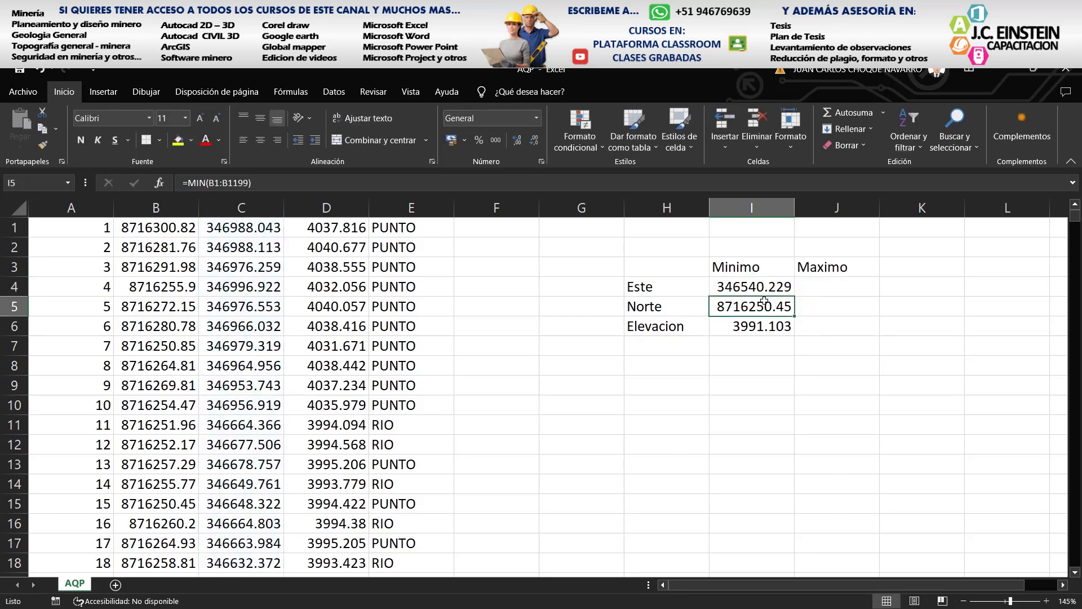
double_click(763, 301)
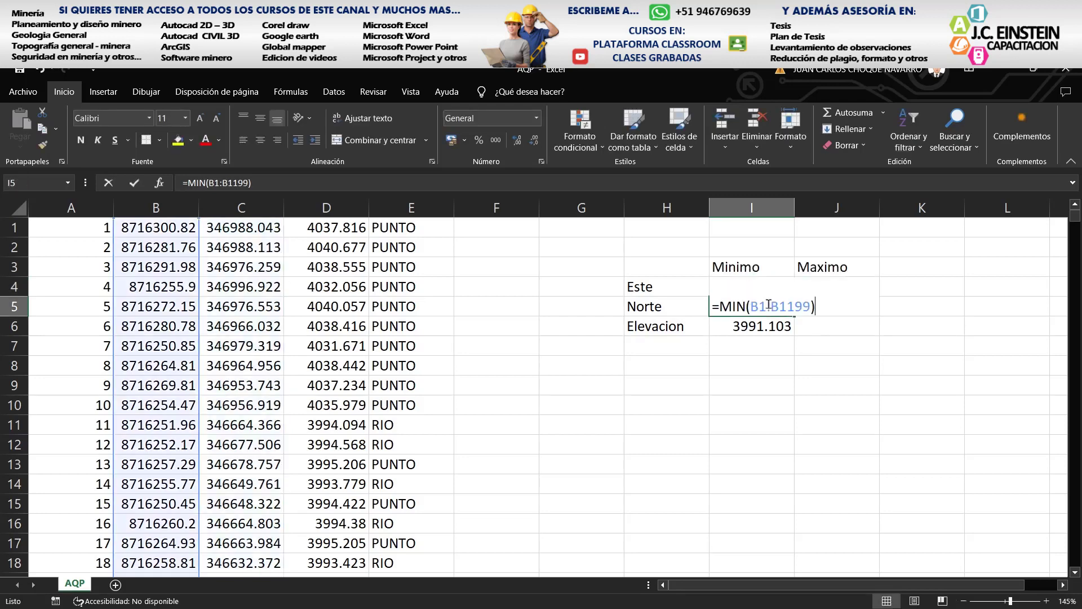
key("Escape")
key("Down")
Calculate the maximum Este value in J4 with the formula =MAX(C1:C1199)
left_click(820, 287)
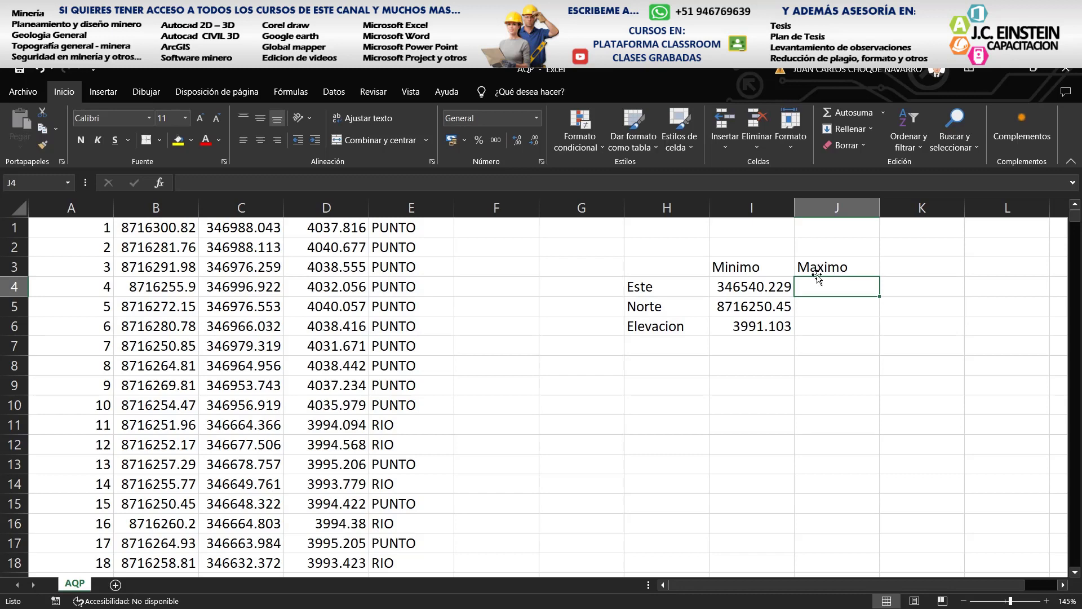
type("=")
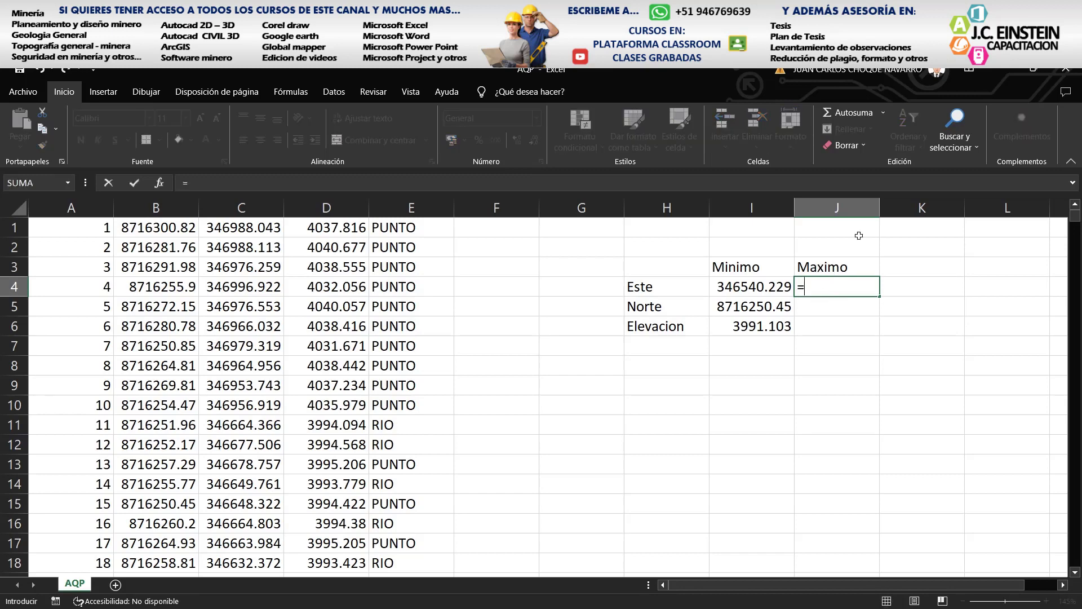
type("max")
key("Tab")
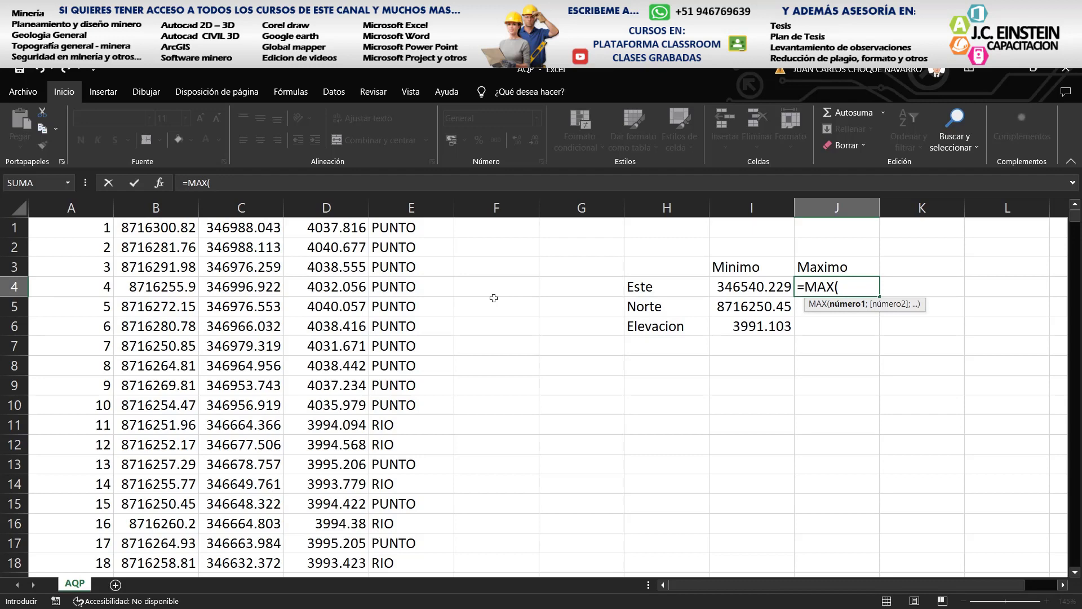
left_click(256, 229)
left_click_drag(256, 228, 267, 512)
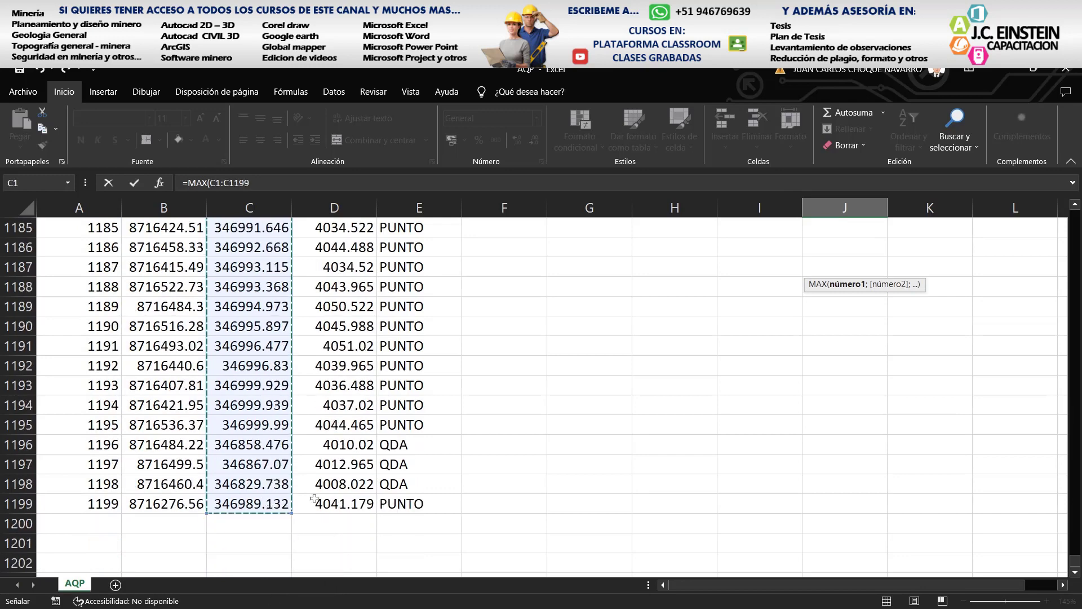
key("Return")
Copy the maximum Este formula from J4 into the Norte and Elevacion cells J5 and J6
scroll(916, 290, "up", 2)
left_click(840, 288)
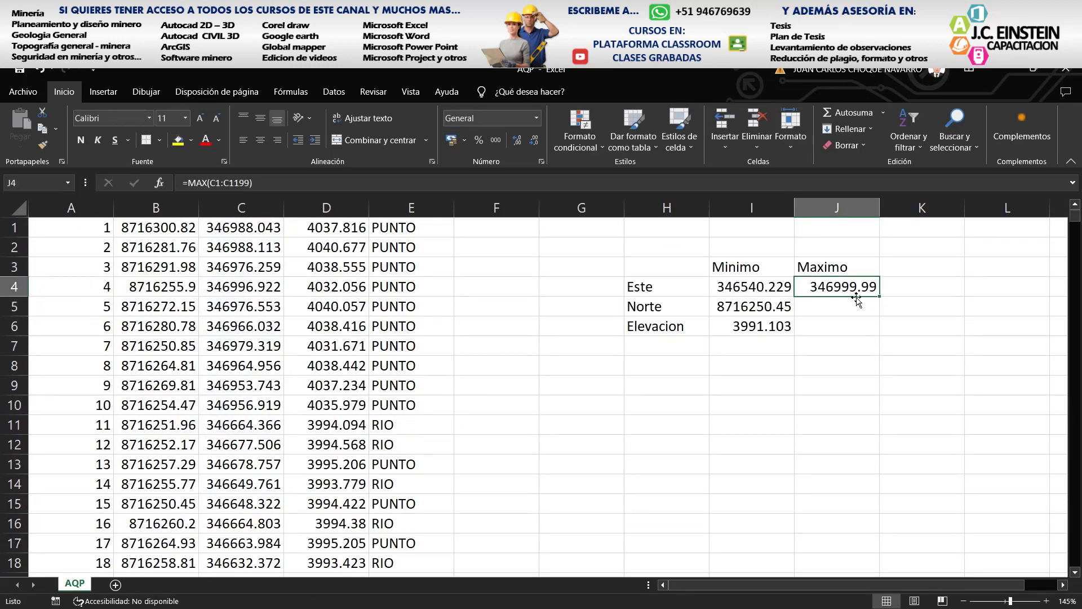
key("ctrl+c")
left_click(868, 305)
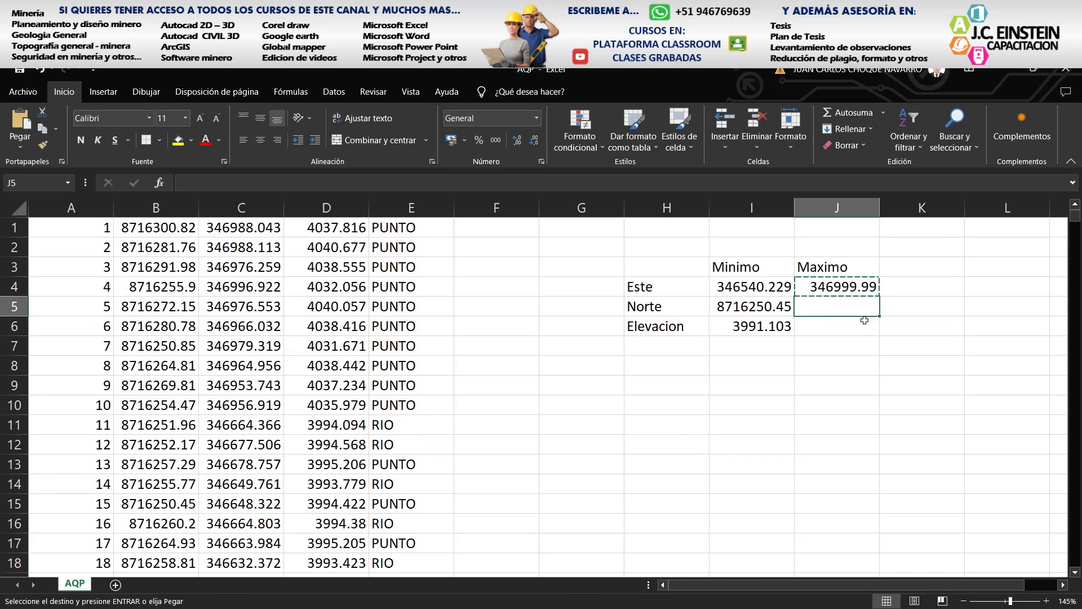
key("ctrl+v")
left_click(855, 324)
key("ctrl+v")
Change the range of the maximum Norte formula in J5 to B1:B1199
double_click(840, 307)
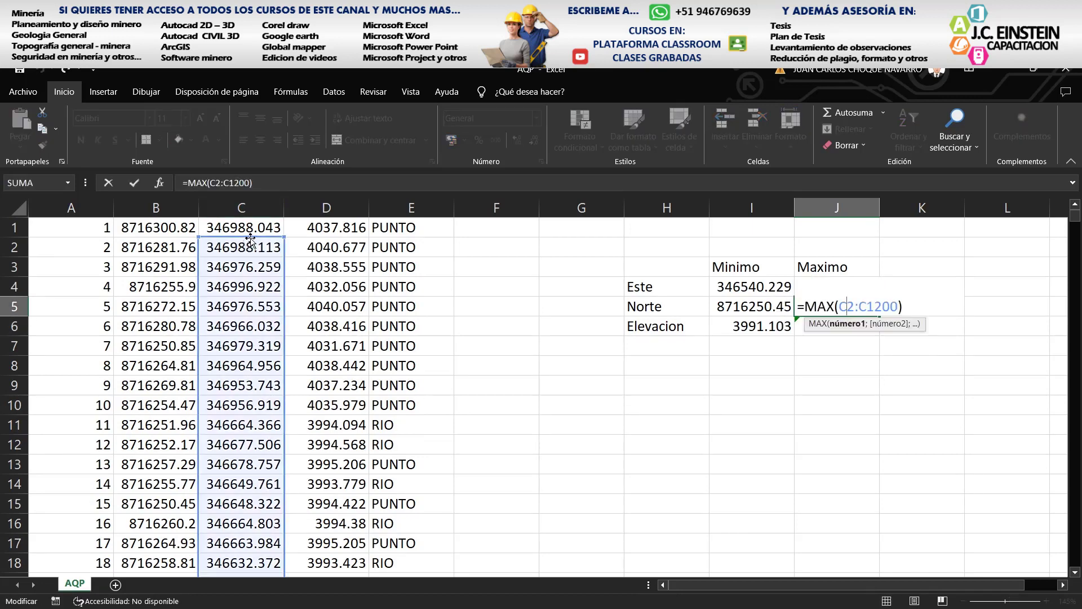
left_click_drag(250, 239, 171, 233)
key("Return")
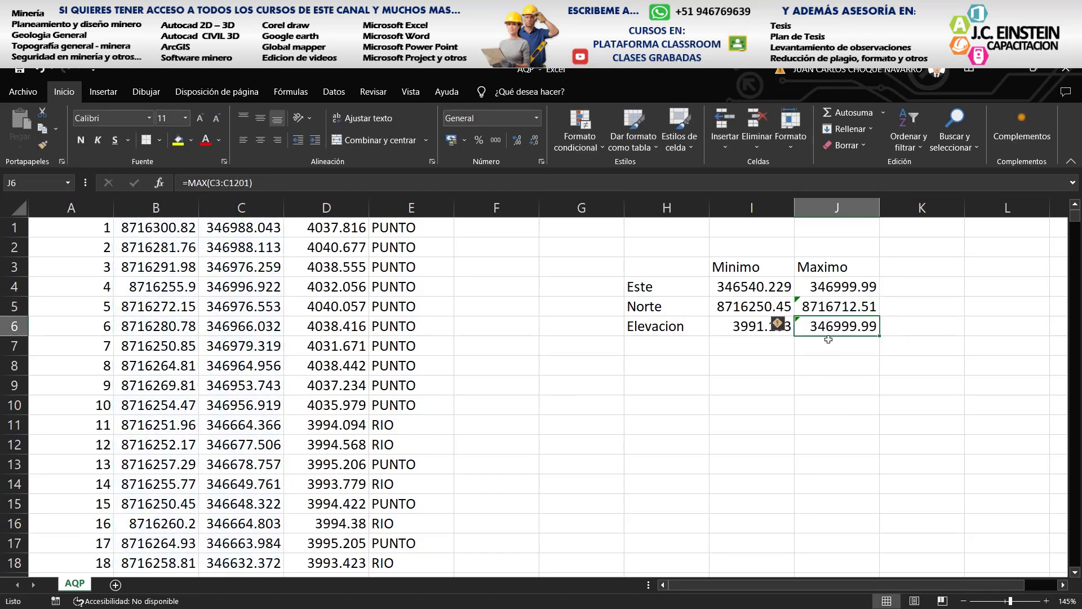
Change the range of the maximum Elevacion formula in J6 so it reads =MAX(D1:D1199)
key("F2")
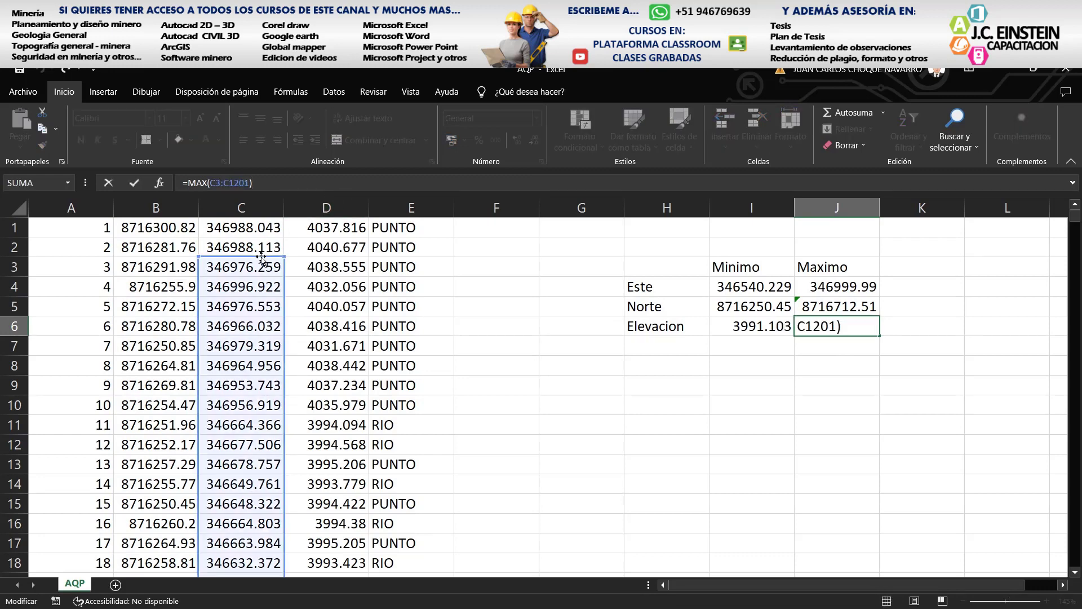
left_click_drag(258, 258, 329, 233)
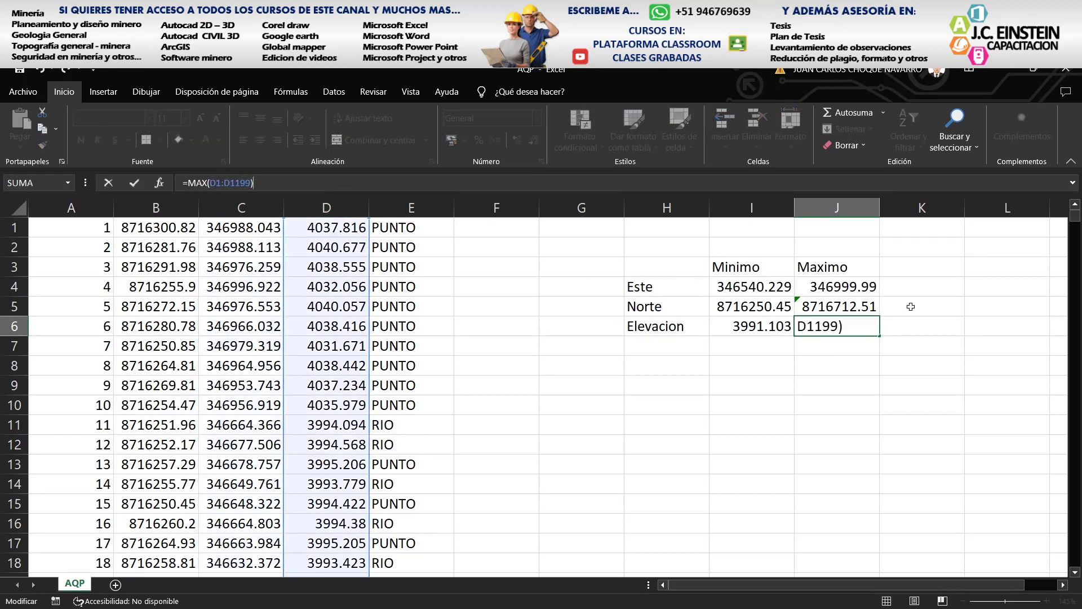
key("Return")
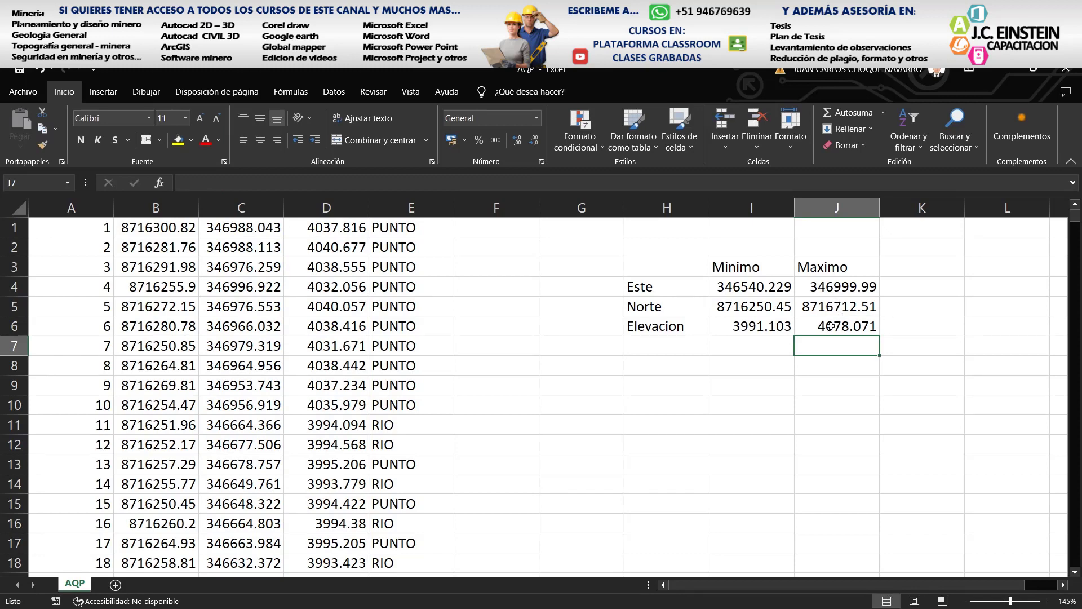
Review the calculated limits in H3:J6 against the project limits in MineSight's Project Settings, and close that dialog
left_click_drag(835, 324, 690, 268)
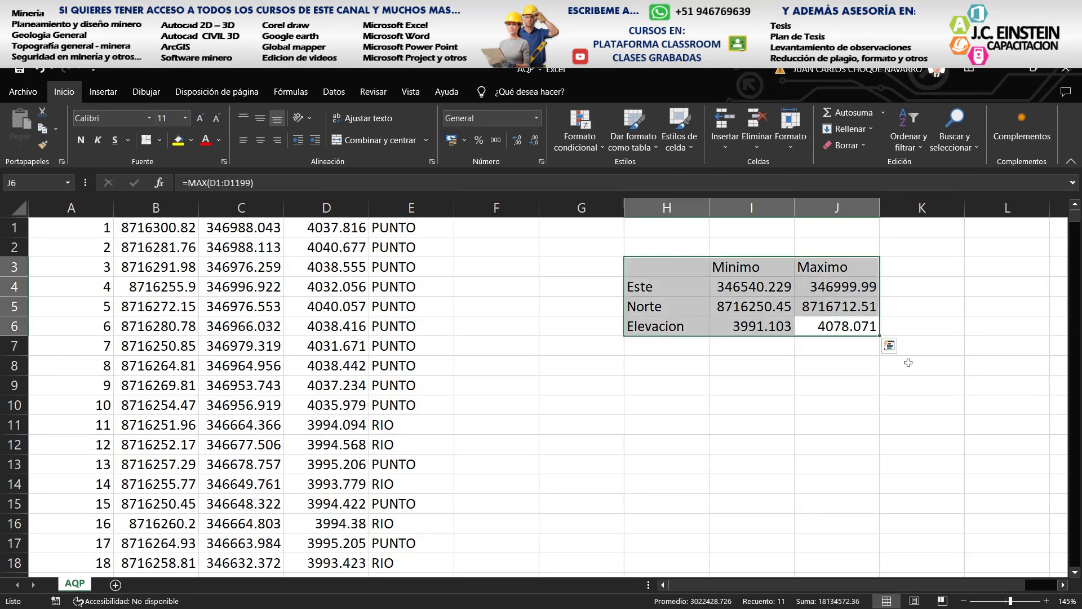
left_click_drag(861, 330, 736, 289)
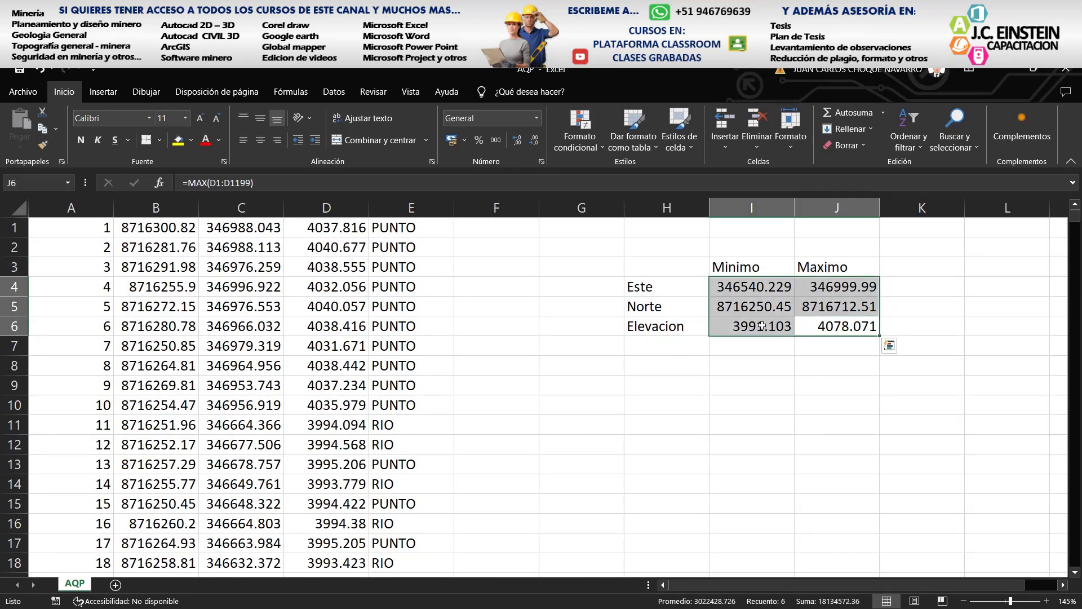
left_click(769, 364)
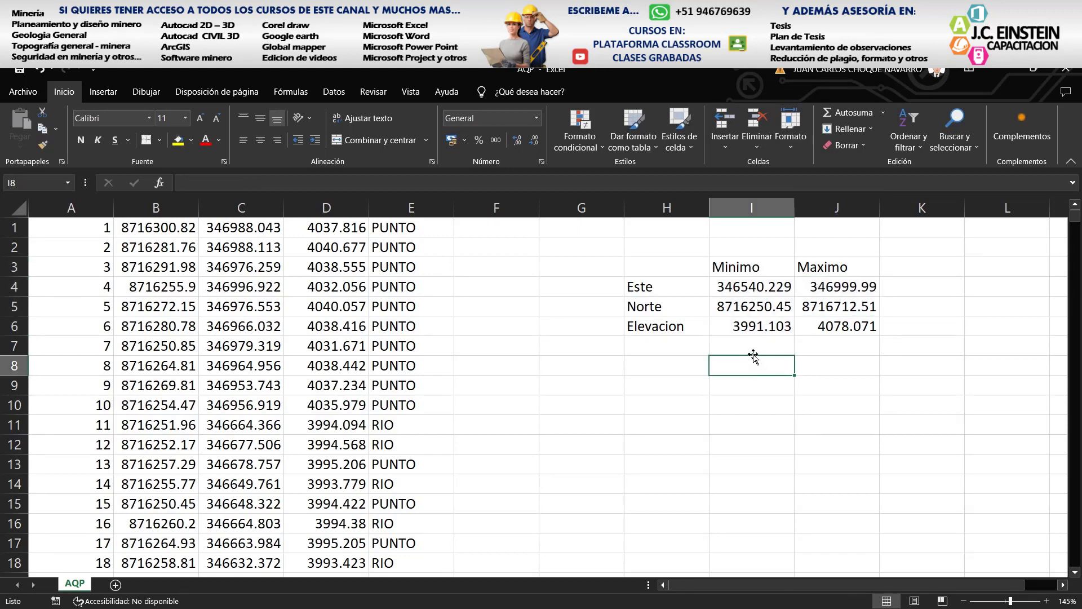
left_click(746, 293)
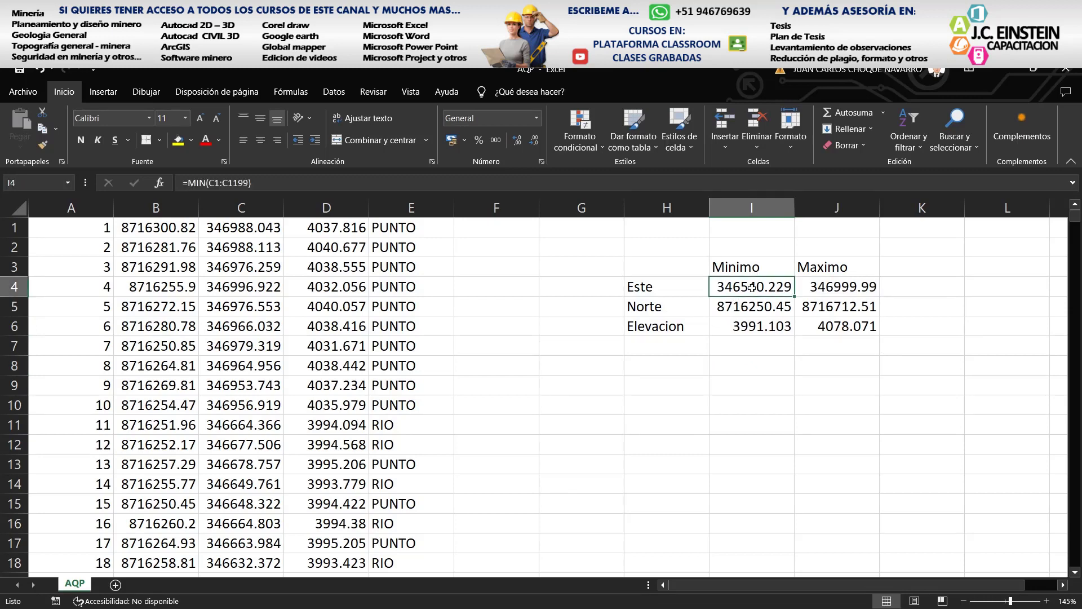
left_click(753, 364)
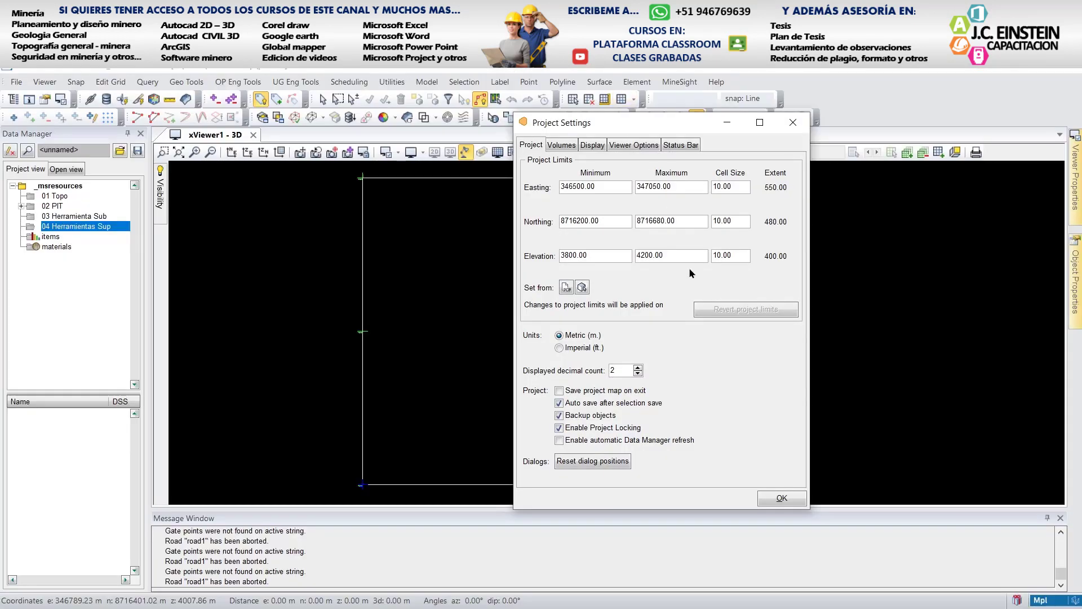
left_click(792, 123)
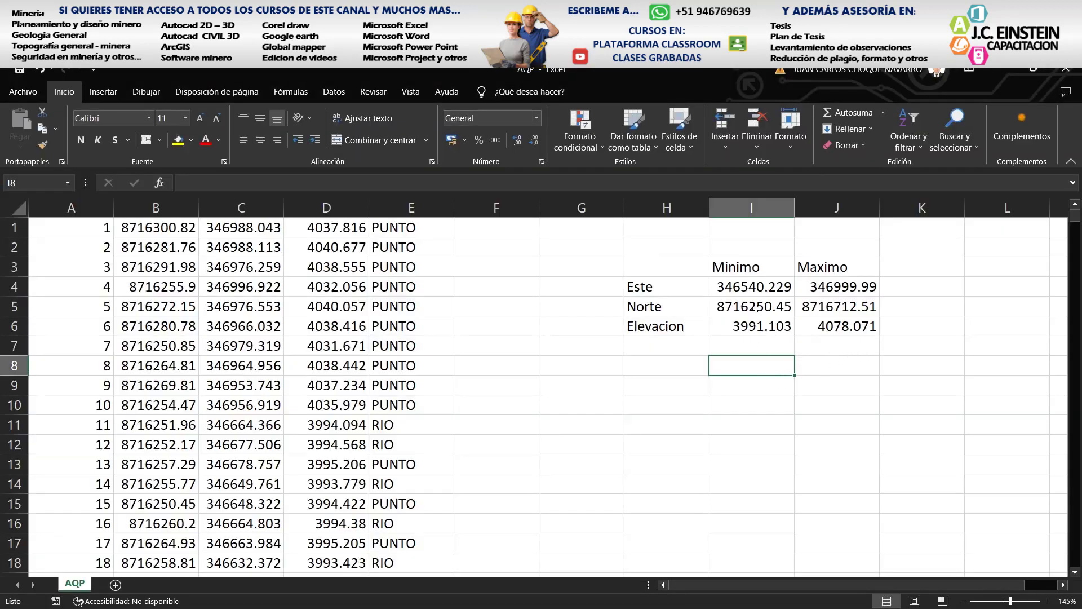
Back in the AQP workbook in Excel, enter 346400 in I8 as the rounded-down minimum Este limit
type("34")
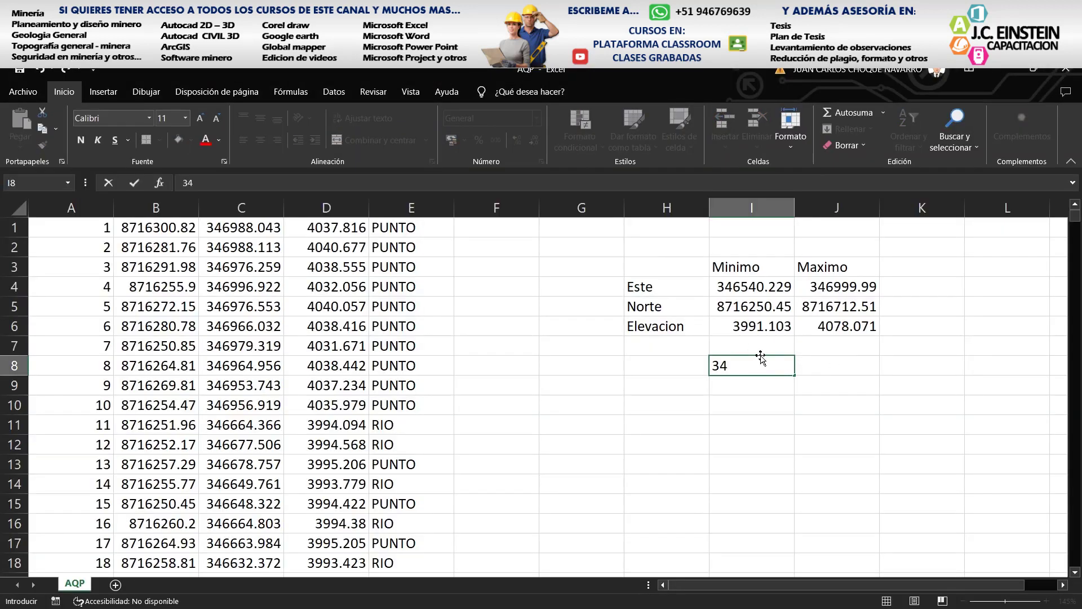
type("65600")
key("BackSpace")
key("BackSpace")
key("BackSpace")
key("BackSpace")
type("6400")
left_click(776, 367)
key("Return")
left_click(839, 367)
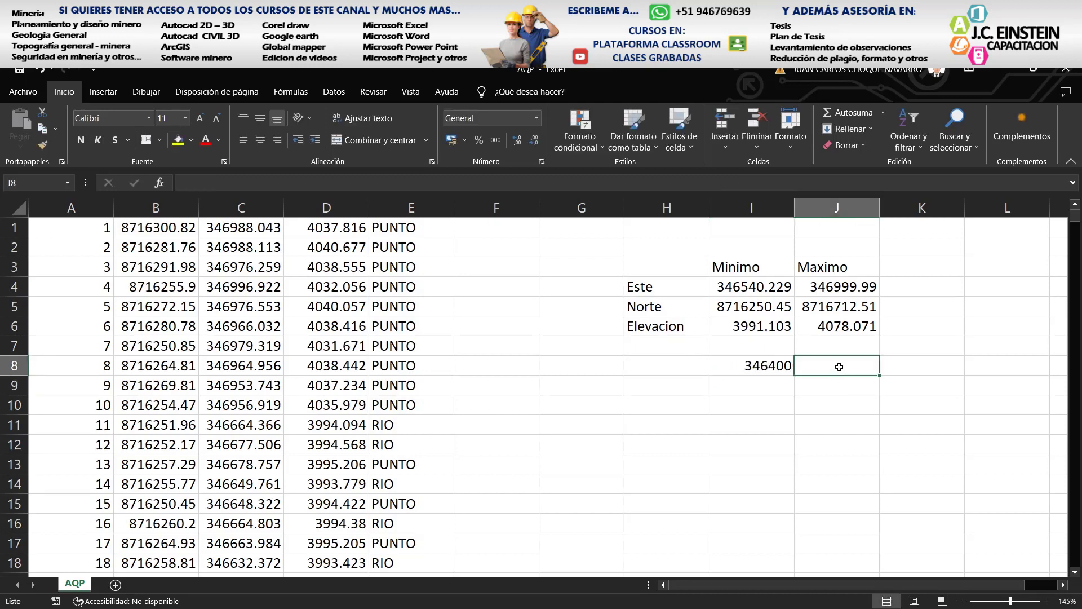
left_click(767, 389)
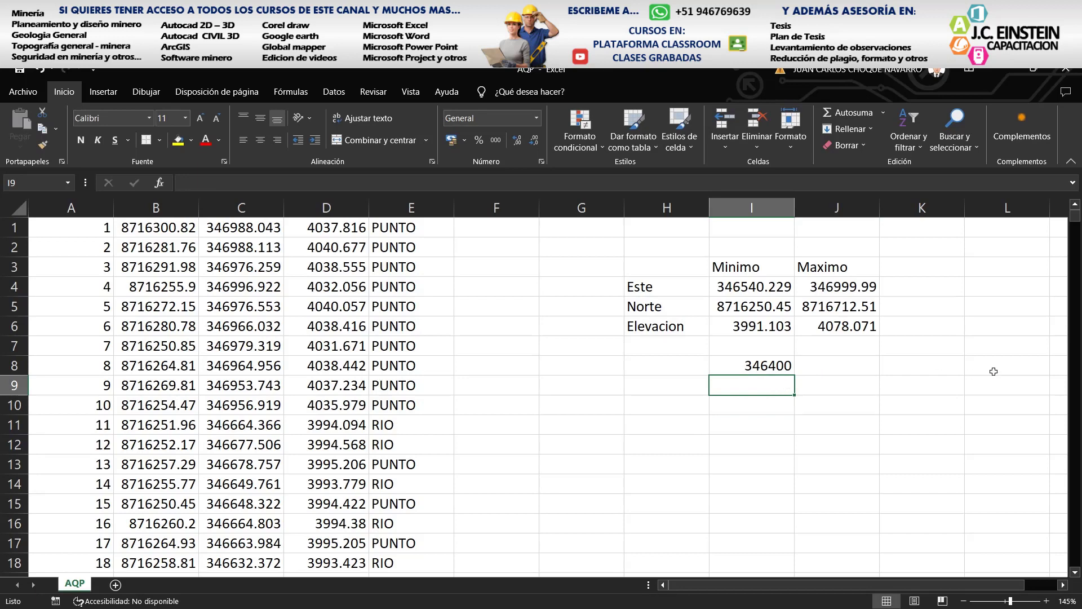
Enter 8716100 in I9 and 3700 in I10 as the rounded-down minimum Norte and Elevacion limits
type("87")
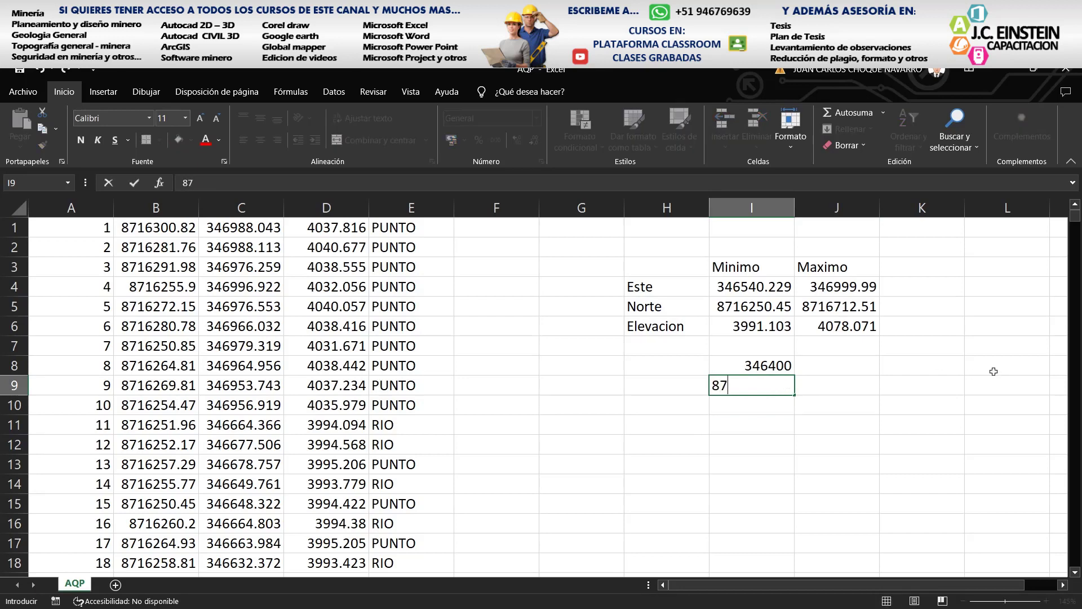
type("16100")
key("Return")
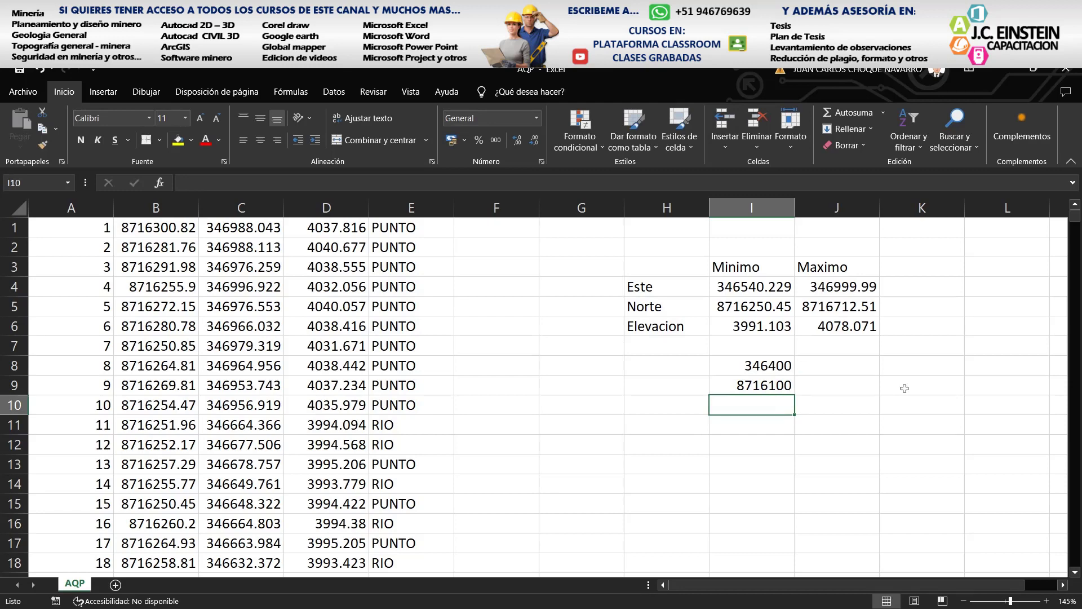
type("38")
key("BackSpace")
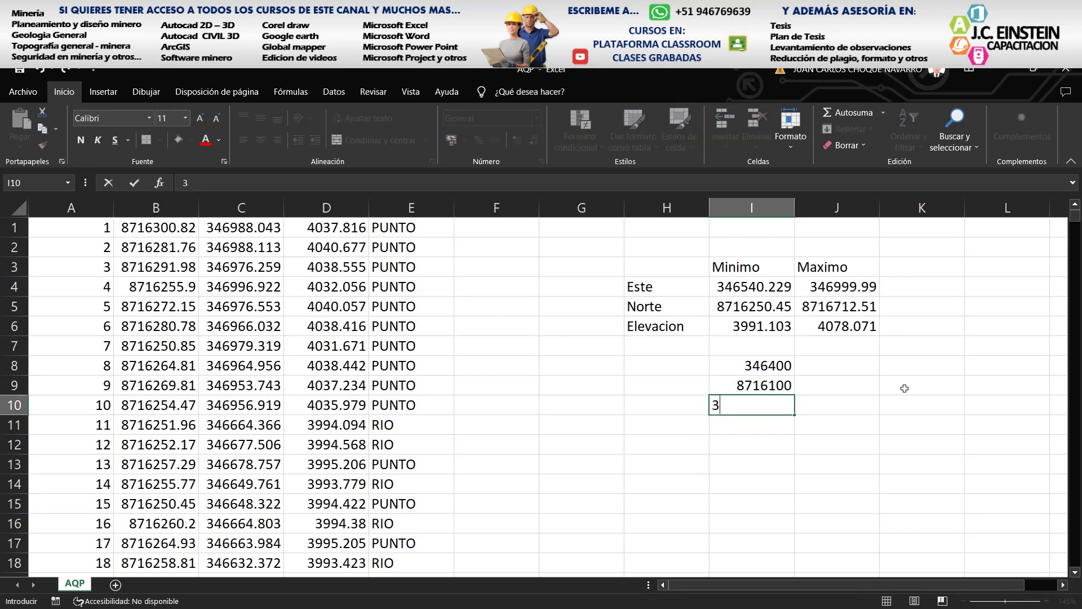
key("BackSpace")
type("3700")
key("Return")
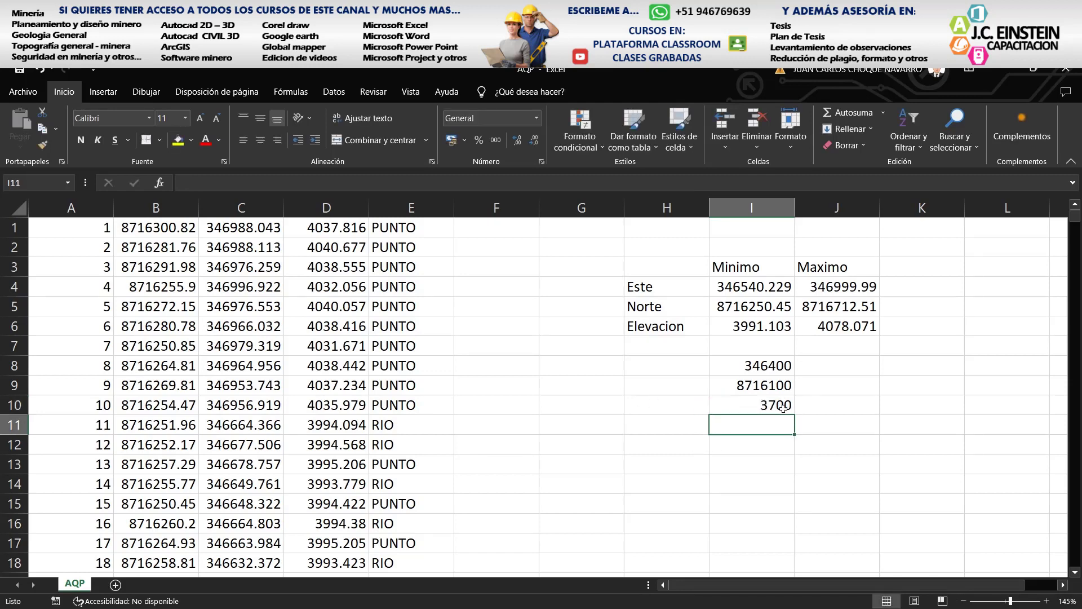
Enter 347100 in J8 as the rounded-up maximum Este limit
left_click(827, 360)
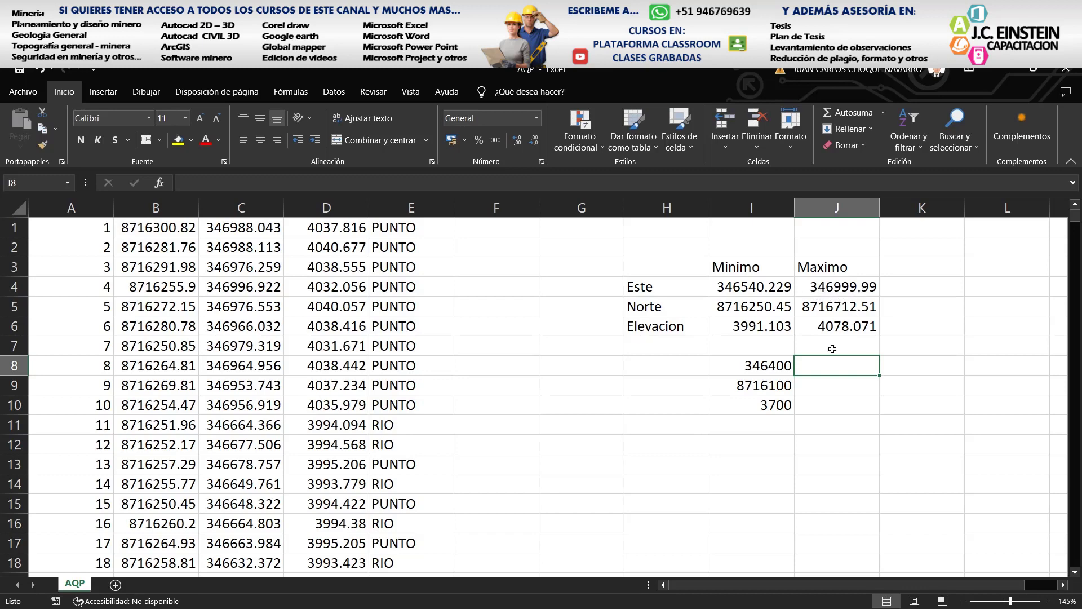
type("347")
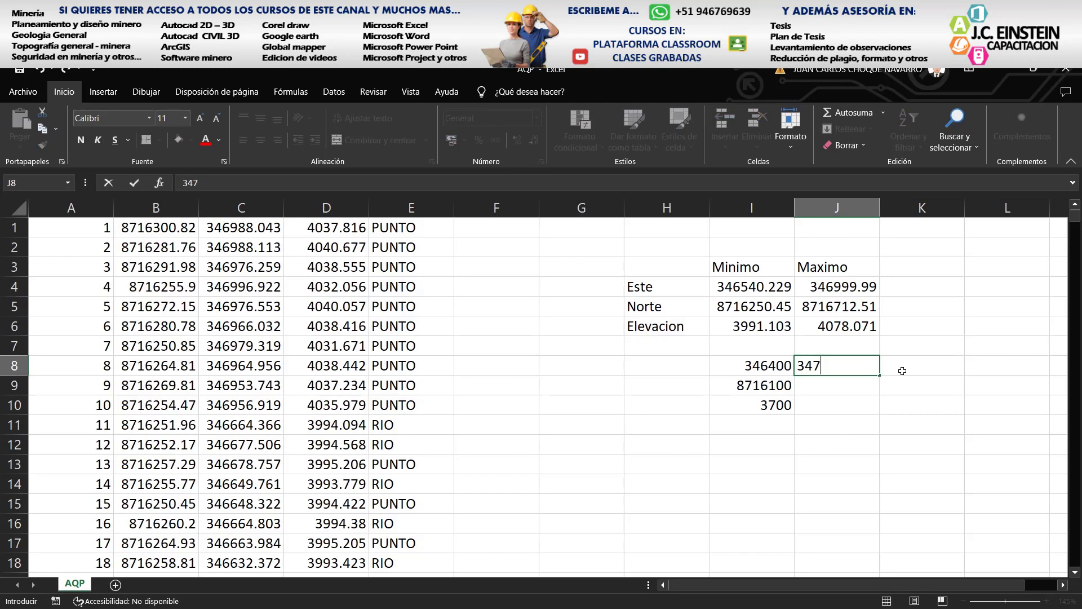
type("100")
key("Return")
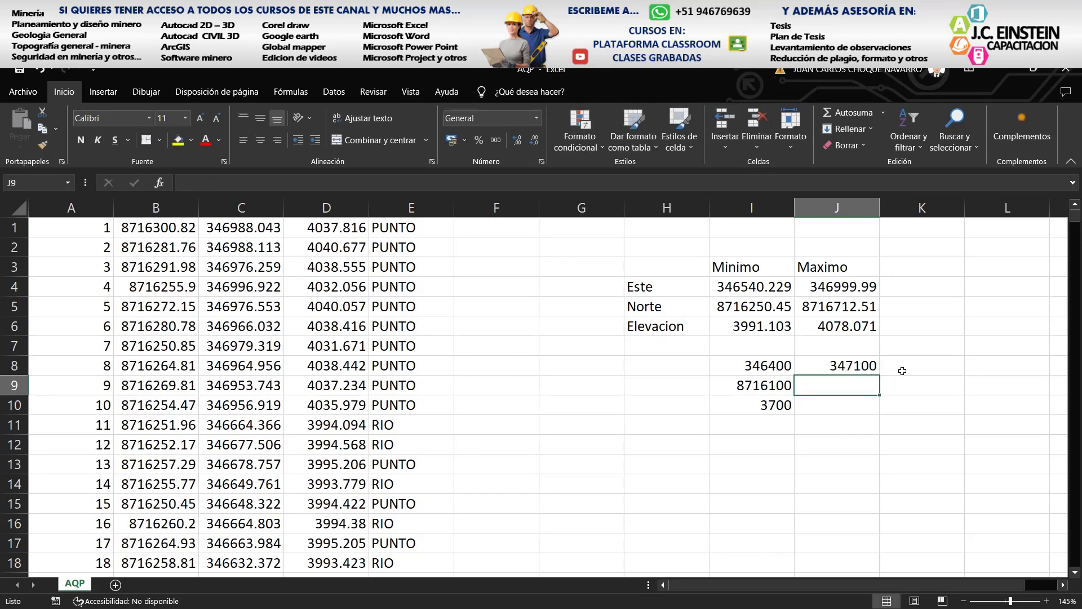
Enter 8716900 in J9 and 4200 in J10 as the rounded-up maximum Norte and Elevacion limits
left_click_drag(858, 298, 859, 289)
left_click(845, 392)
type("8716")
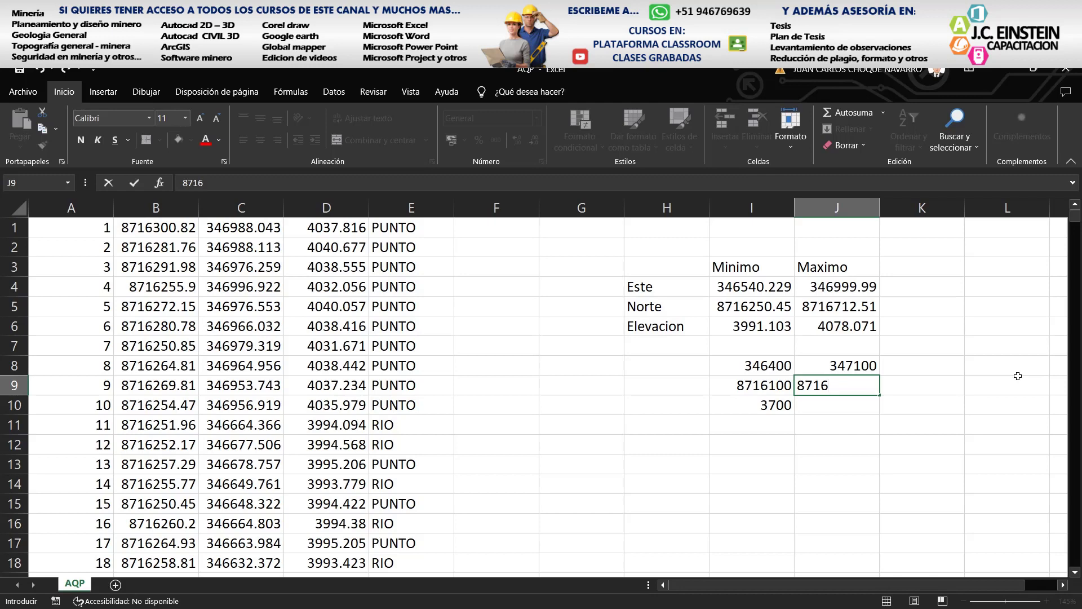
type("900")
left_click(835, 412)
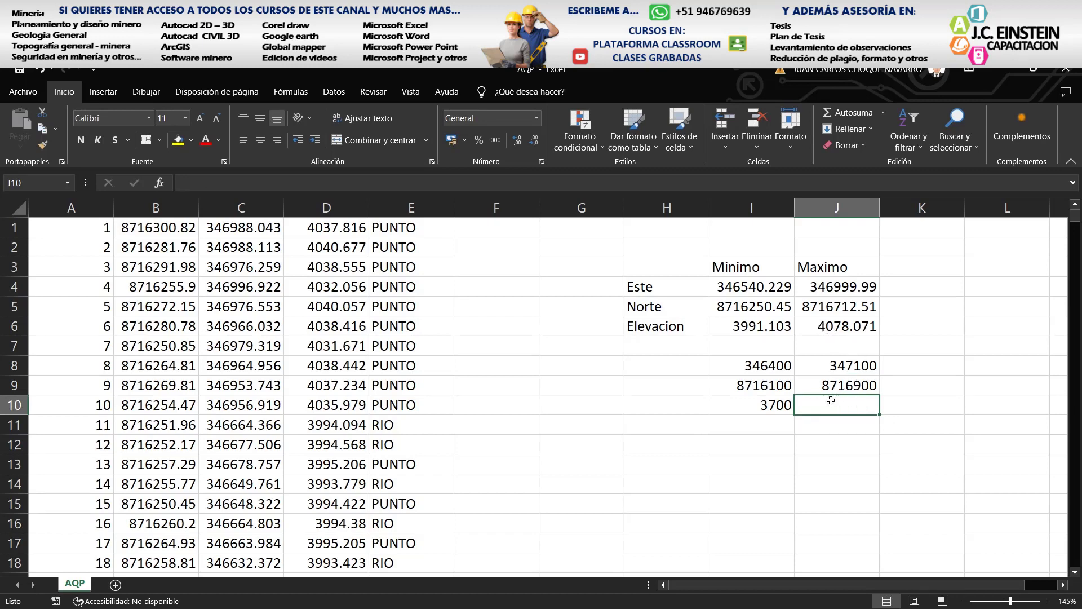
type("4200")
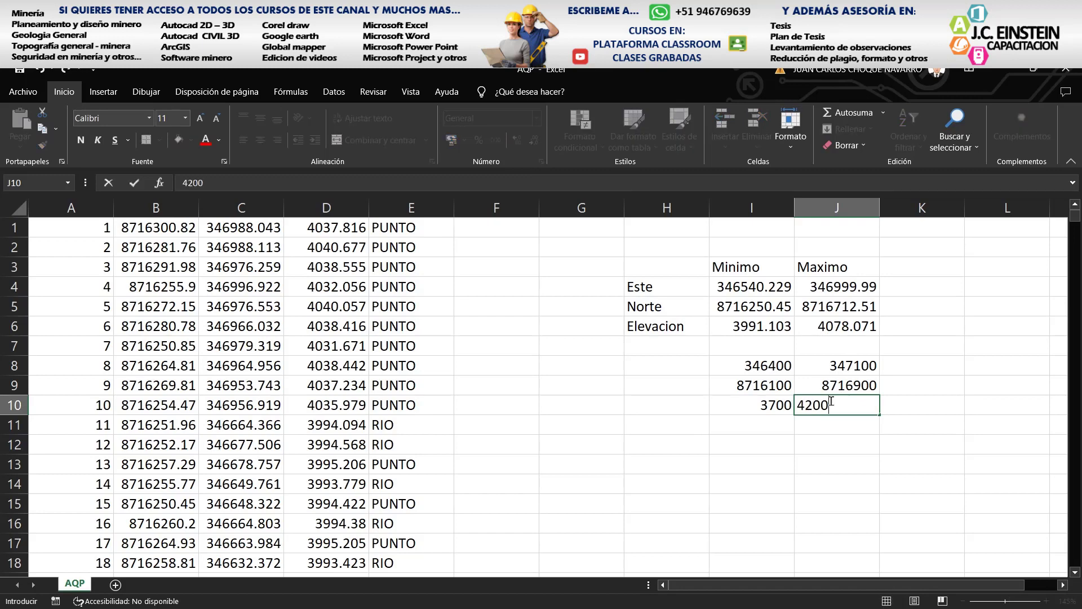
left_click(780, 406)
left_click(841, 404)
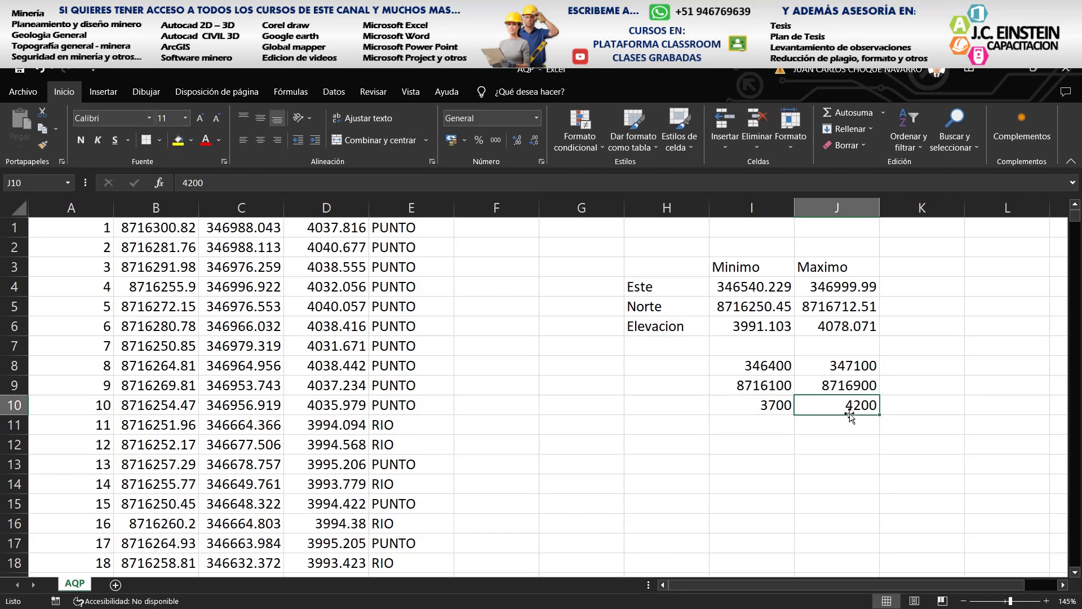
Review the rounded limits in I8:J10 and the cell sizes in MineSight's Project Settings, close that dialog and return to the AQP workbook in Excel
left_click_drag(835, 396, 776, 367)
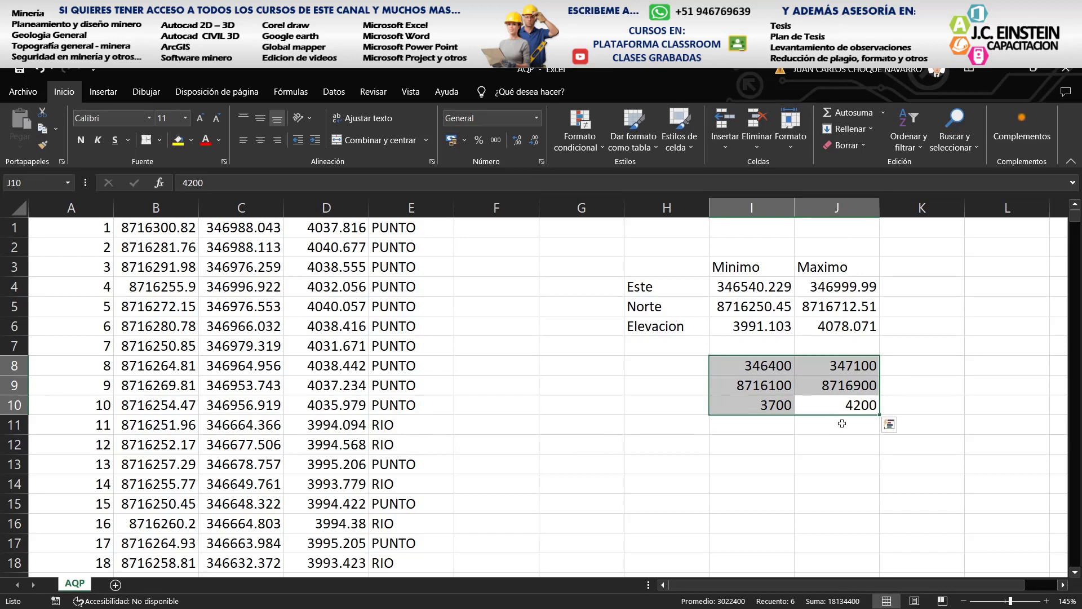
left_click_drag(767, 366, 850, 405)
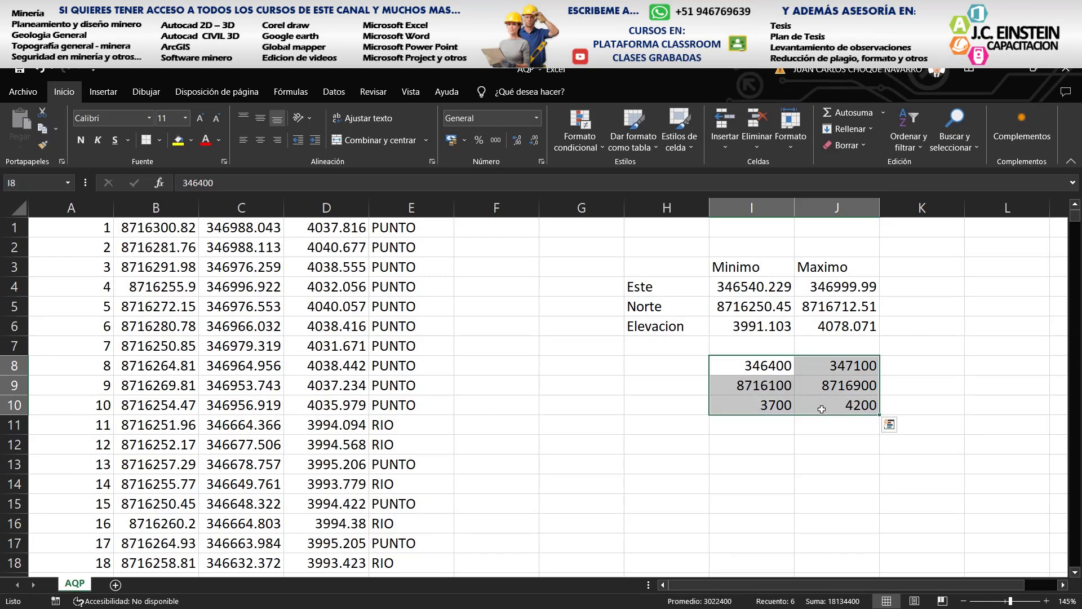
key("alt+Tab")
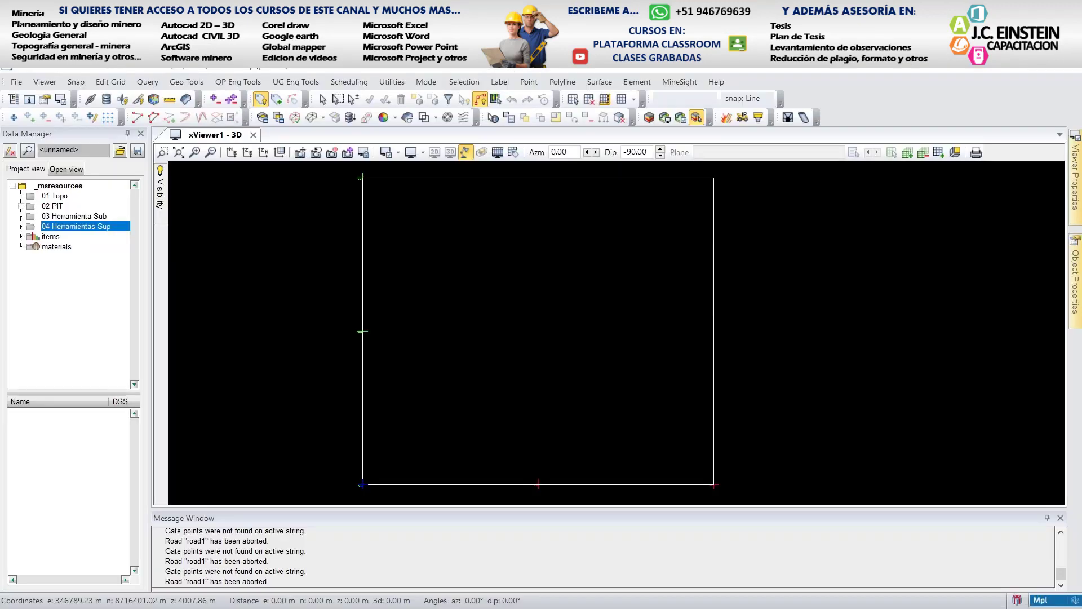
left_click(17, 82)
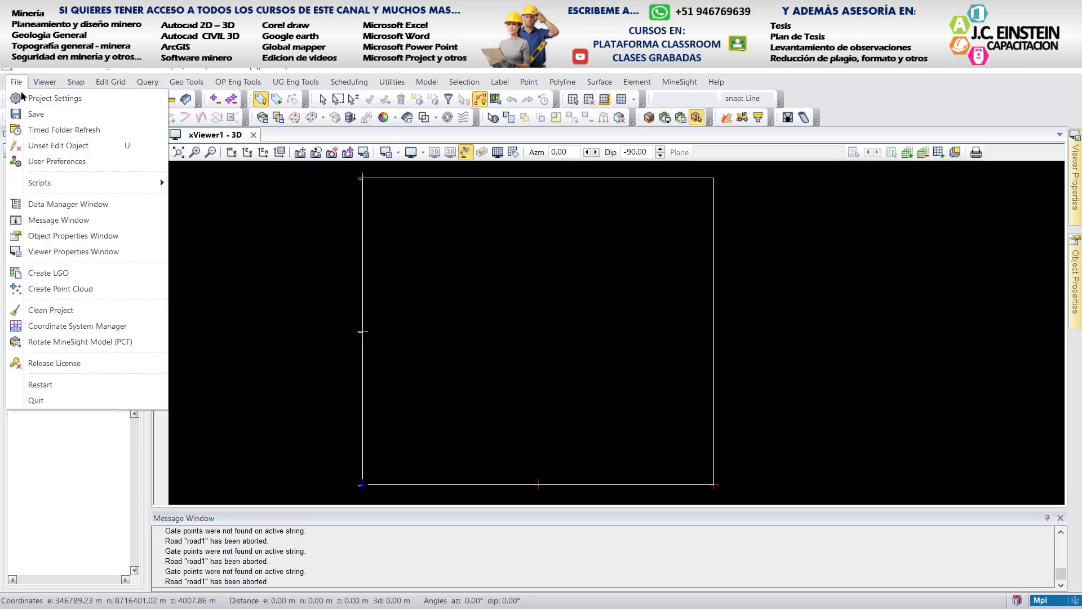
left_click(34, 99)
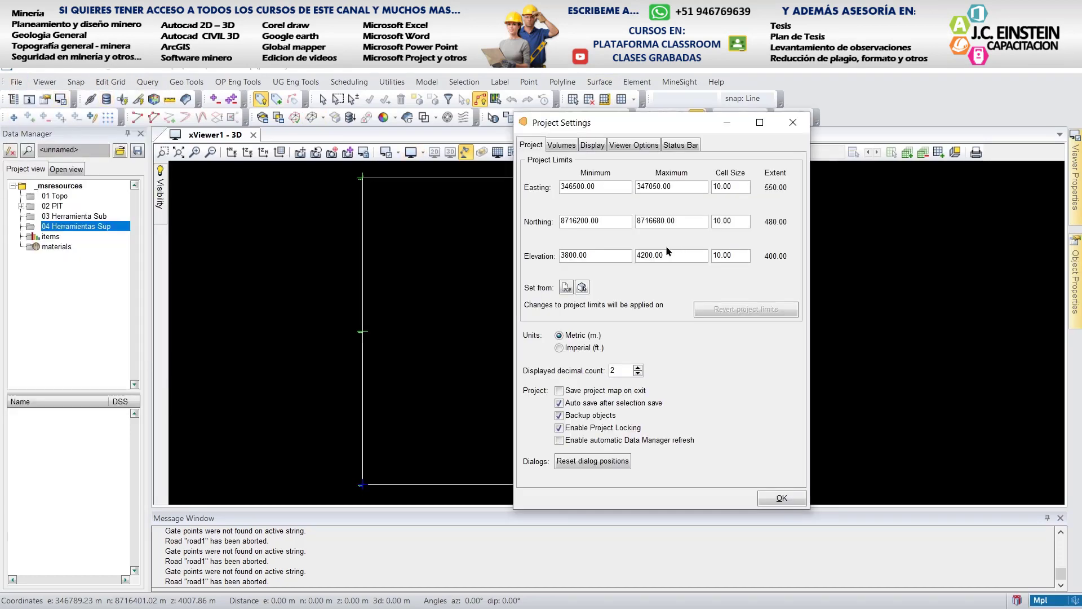
double_click(741, 187)
double_click(750, 221)
double_click(739, 254)
double_click(740, 187)
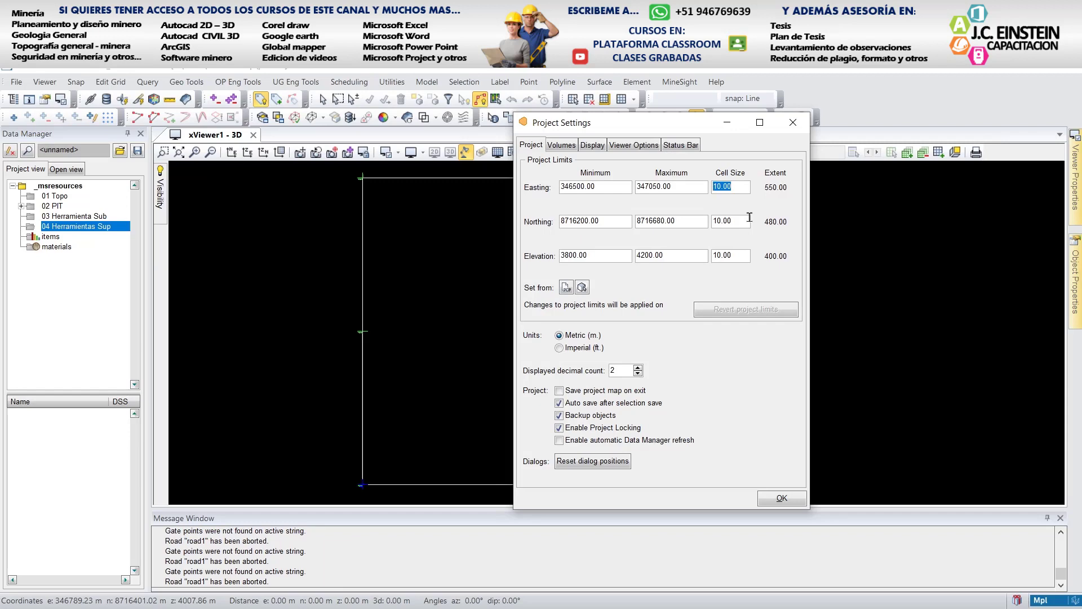
left_click(794, 122)
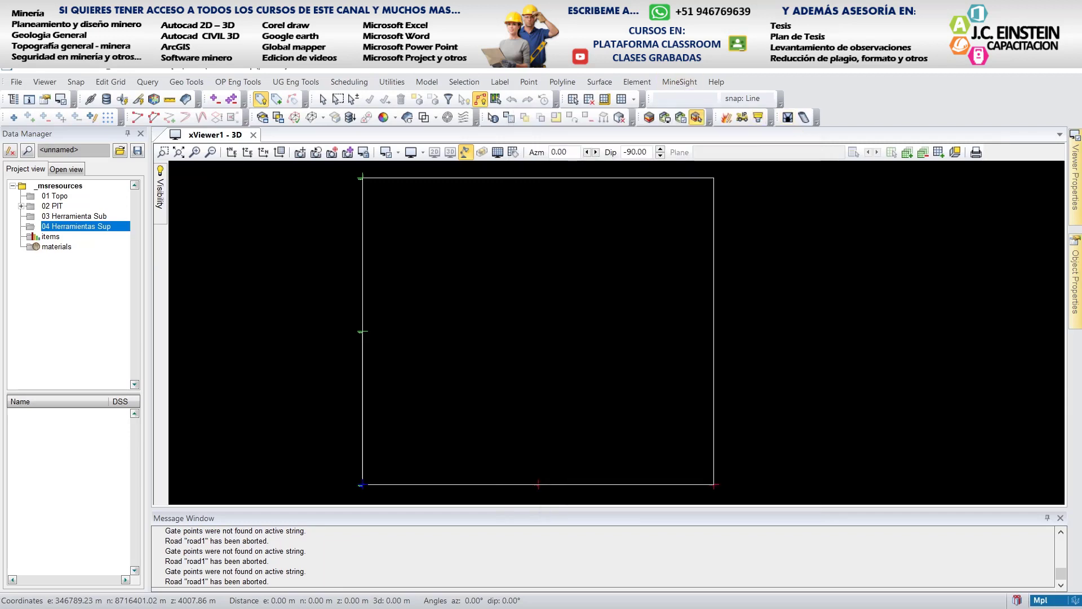
key("alt+Tab")
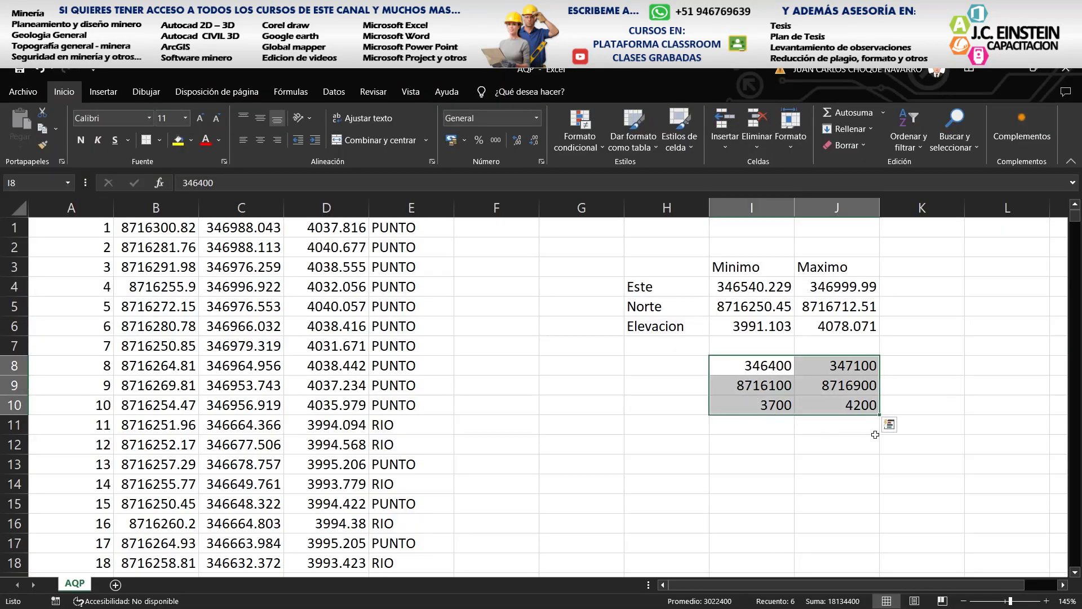
left_click(919, 430)
type("=")
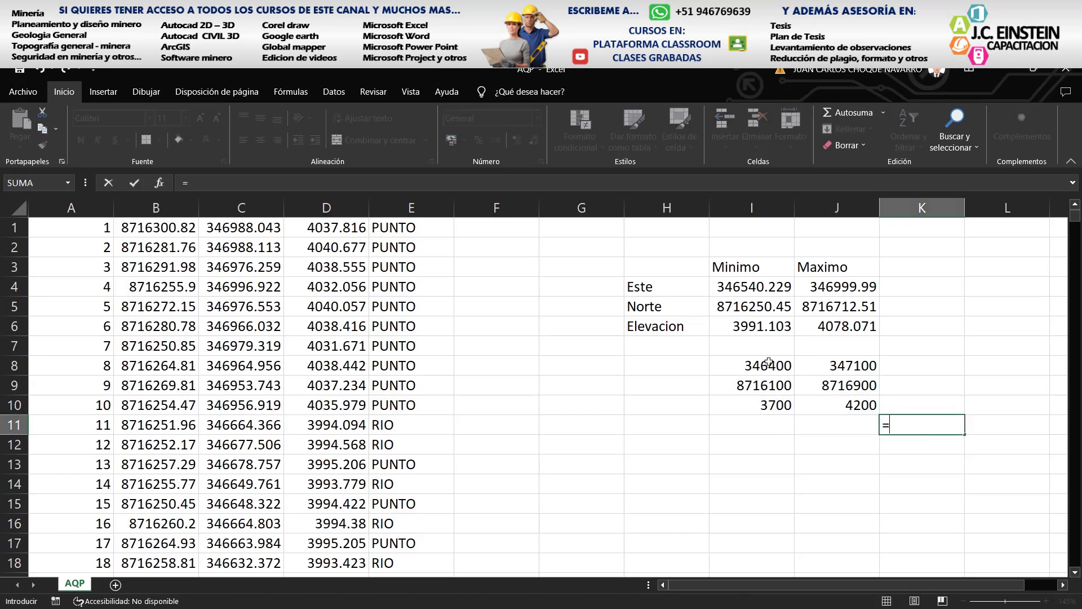
left_click(768, 364)
left_click(811, 364)
left_click(761, 364)
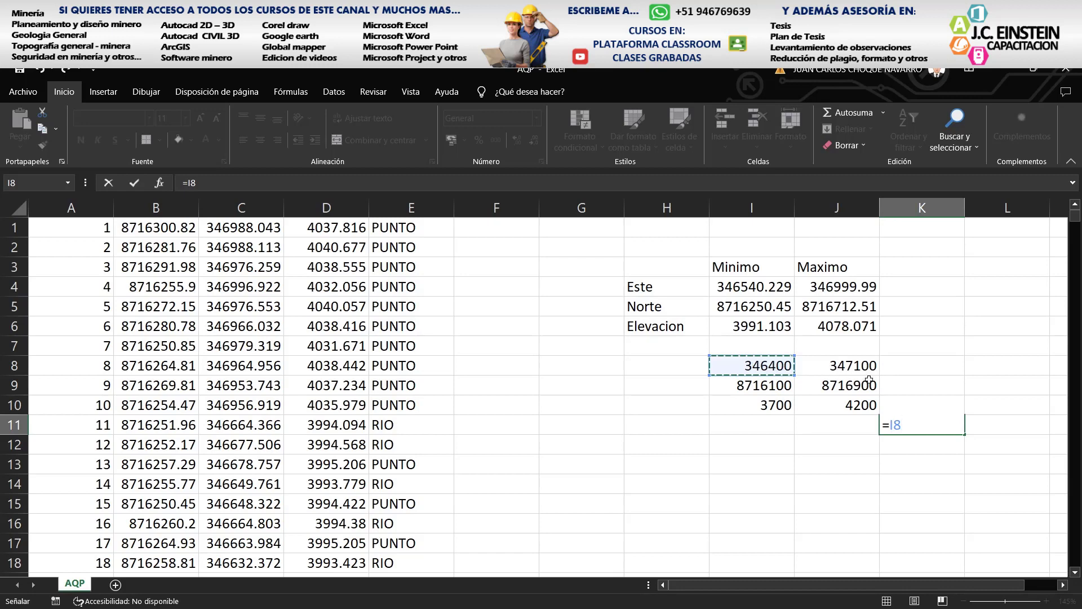
double_click(894, 424)
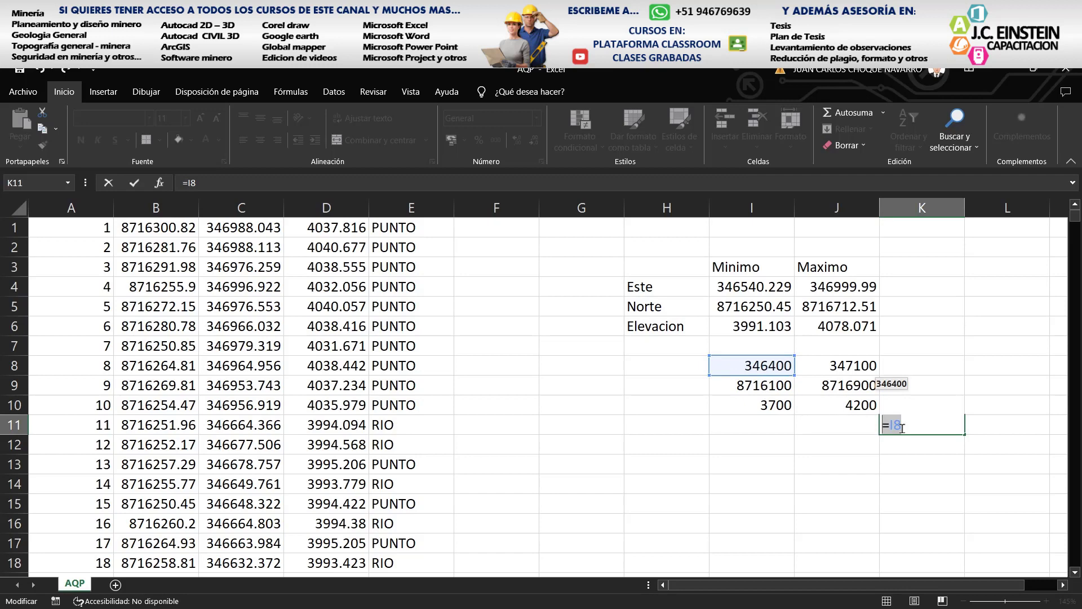
key("Escape")
Enter the formula =(J10-I10)/10 in K12 to divide the elevation range by the 10 m cell size
left_click(917, 439)
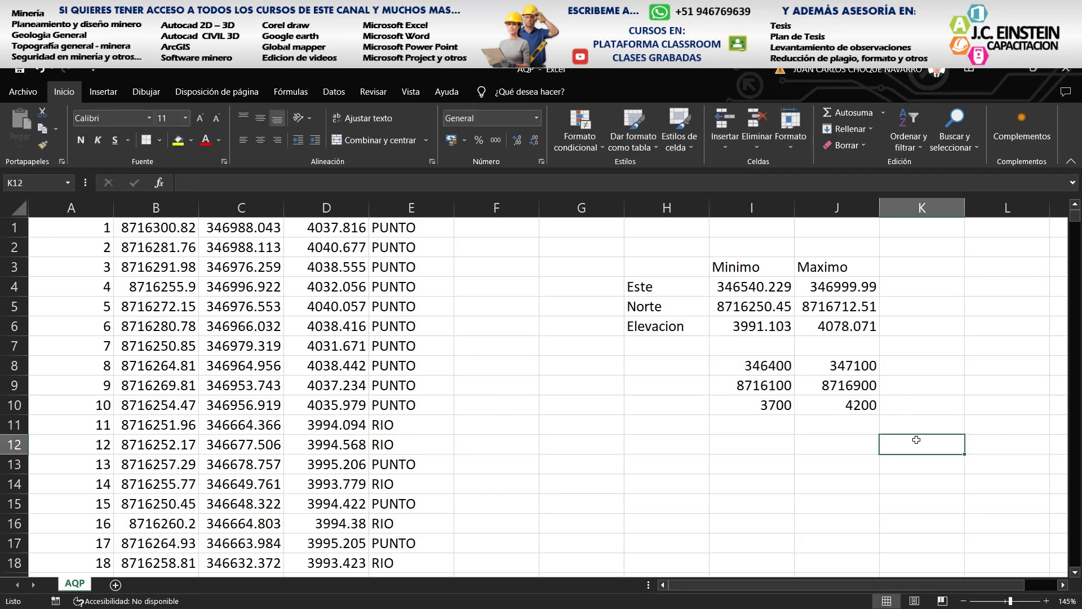
type("=")
left_click(780, 406)
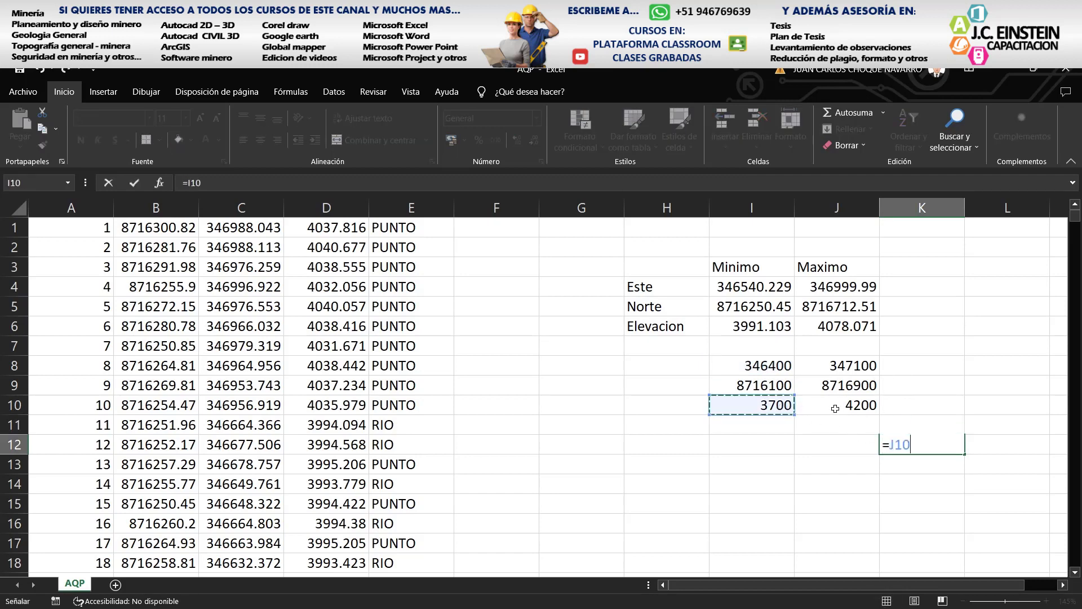
left_click(838, 406)
type("-")
left_click(779, 405)
left_click(889, 445)
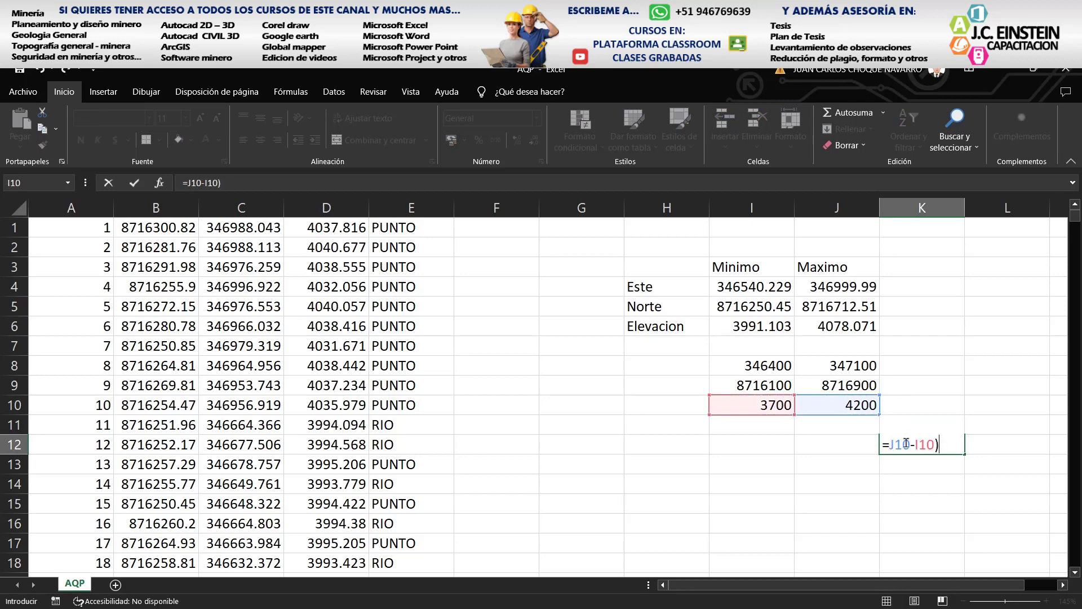
type("(")
left_click(949, 445)
type(")")
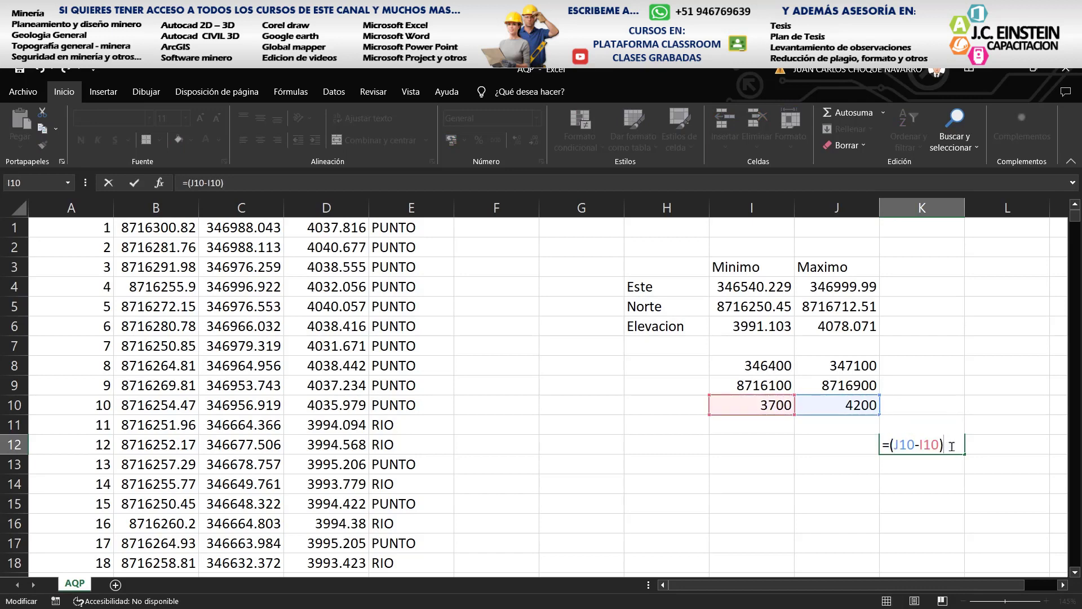
type("/10")
key("Return")
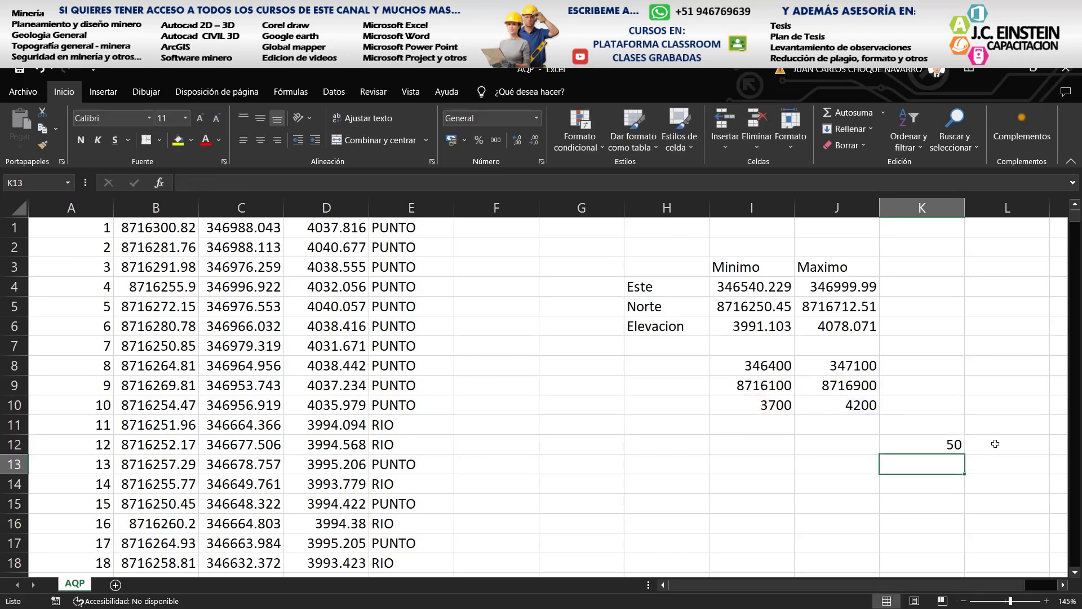
Inspect the cell-count formula in K12 against the rounded limits and delete it
left_click(934, 442)
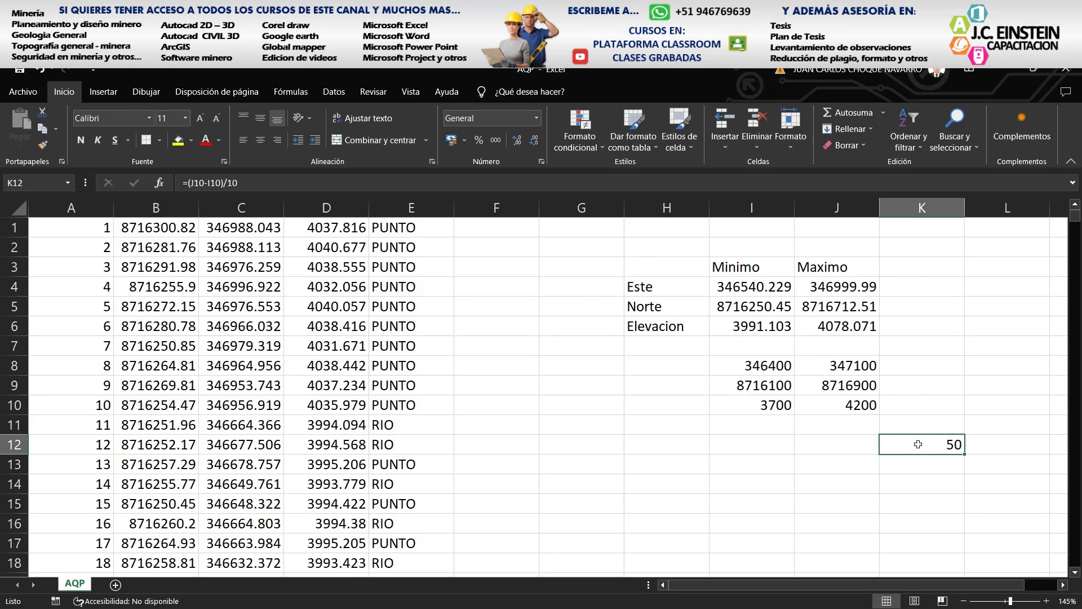
key("F2")
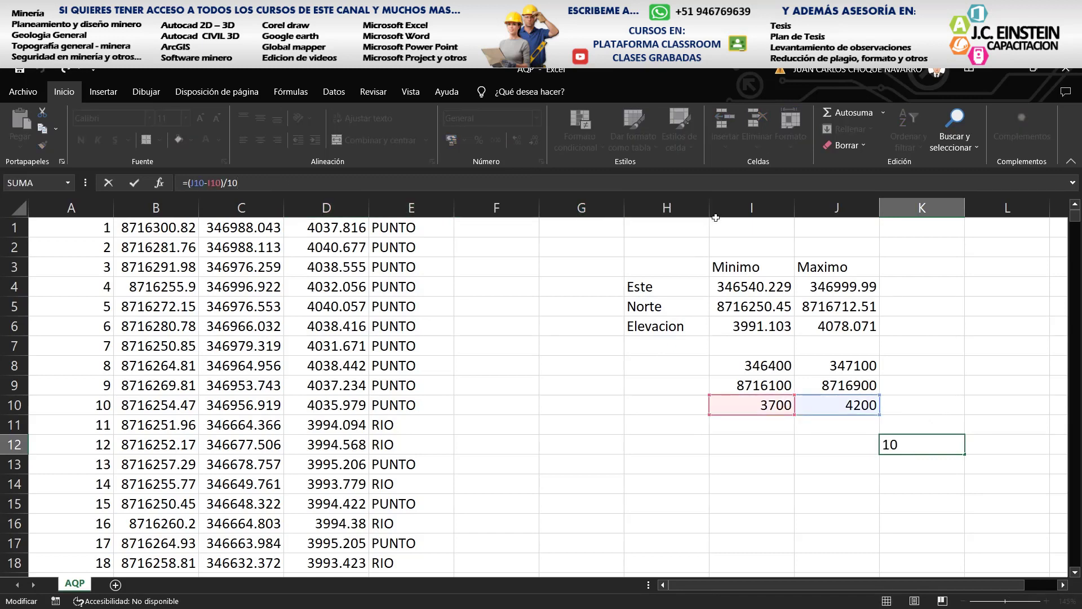
key("Return")
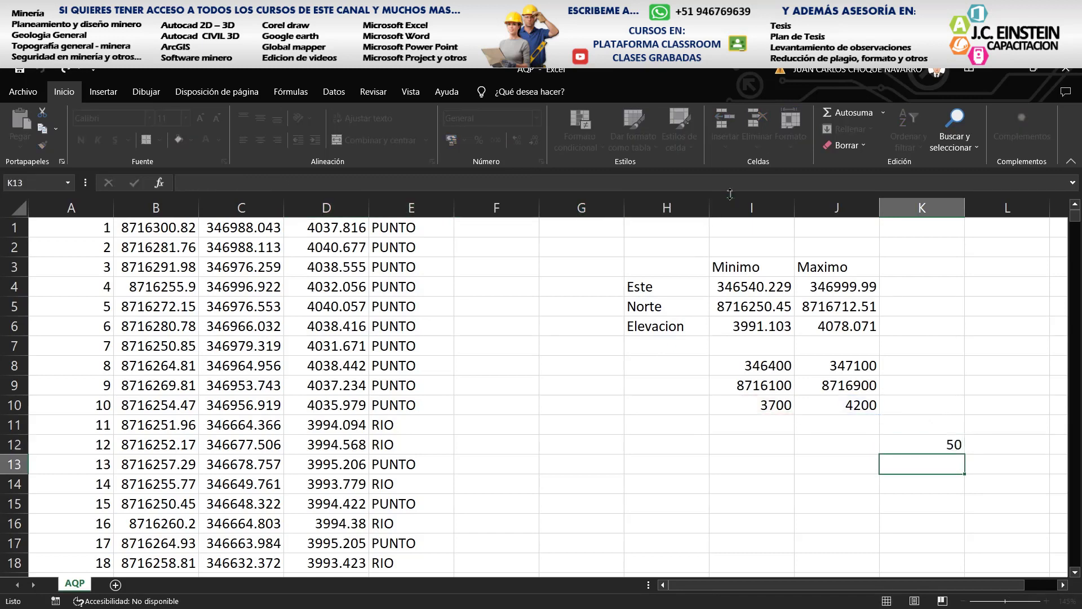
left_click_drag(931, 444, 759, 365)
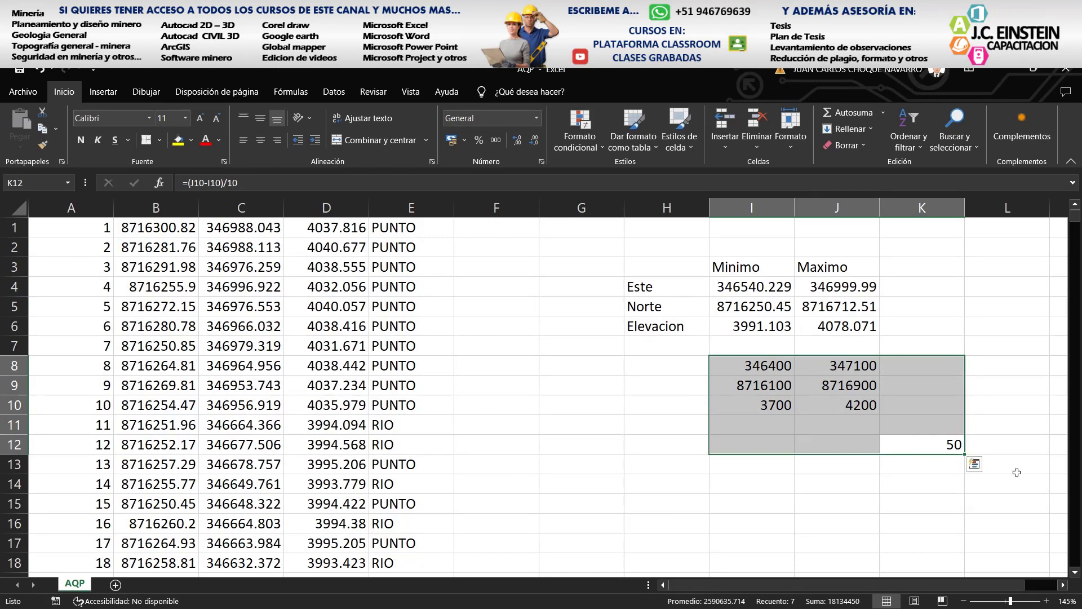
left_click(951, 449)
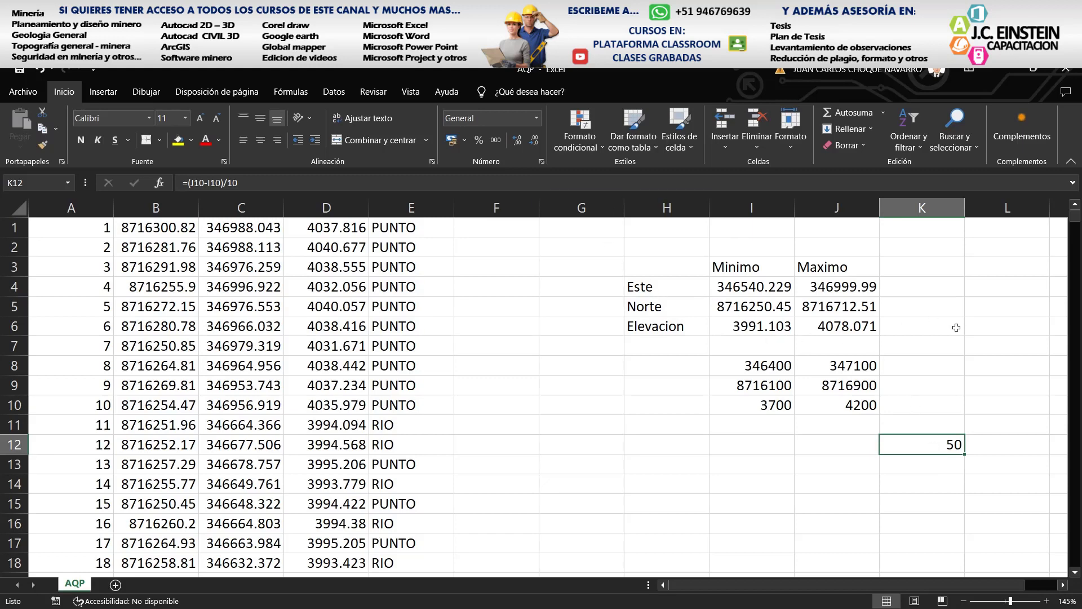
key("Delete")
Copy the Este, Norte and Elevacion labels from H4:H6 to H8:H10 beside the rounded limits
left_click_drag(683, 264, 733, 366)
left_click_drag(676, 288, 679, 326)
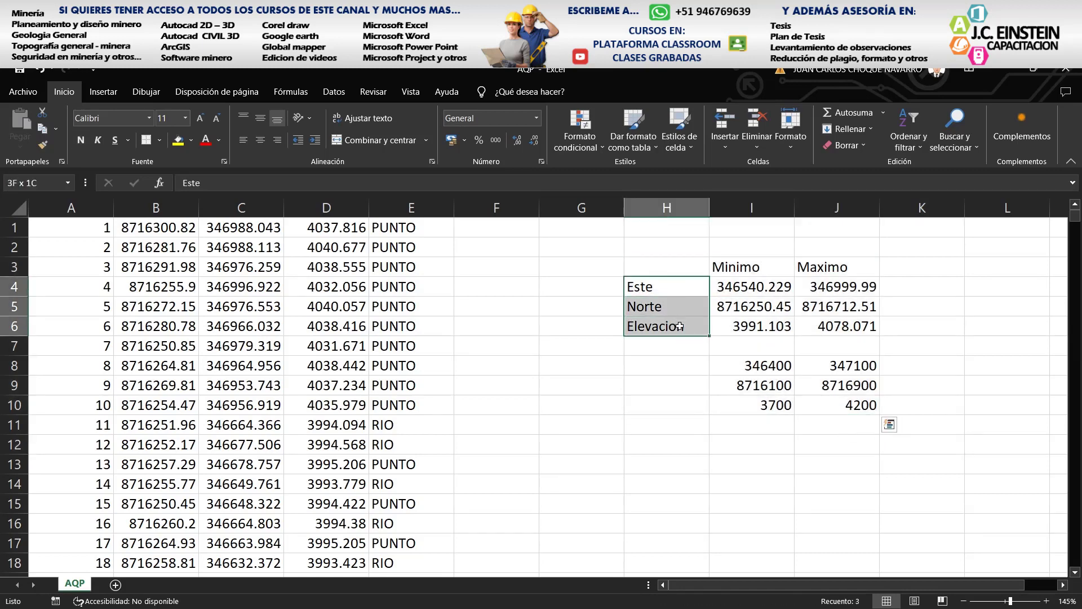
key("ctrl+c")
left_click(677, 364)
key("ctrl+v")
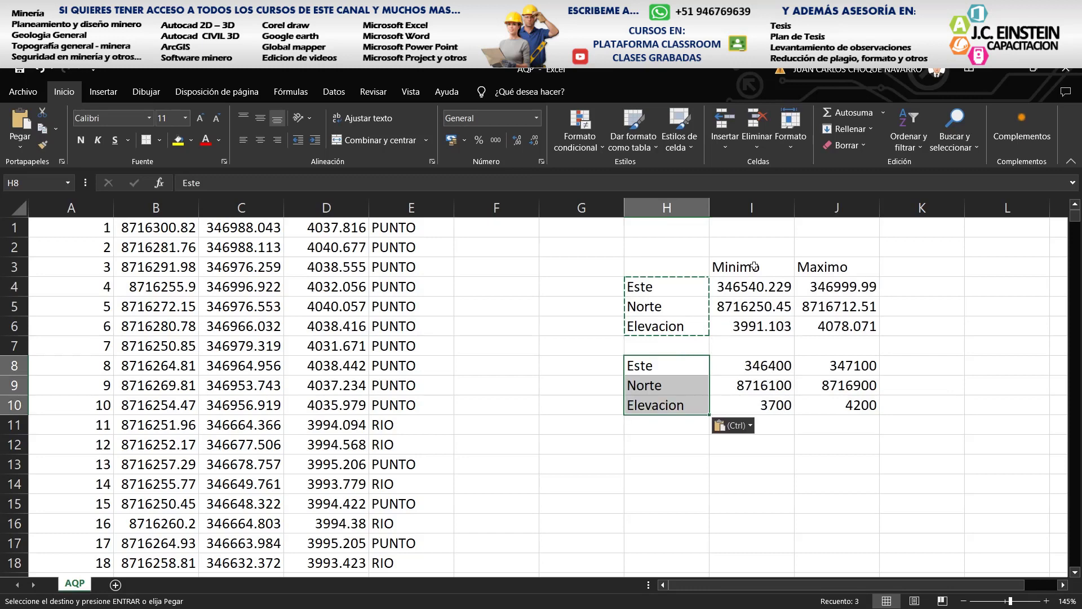
Copy the Minimo and Maximo headings from I3:J3 to I7:J7 above the rounded limits
left_click_drag(755, 266, 835, 267)
key("ctrl+c")
left_click(754, 345)
key("ctrl+v")
key("Escape")
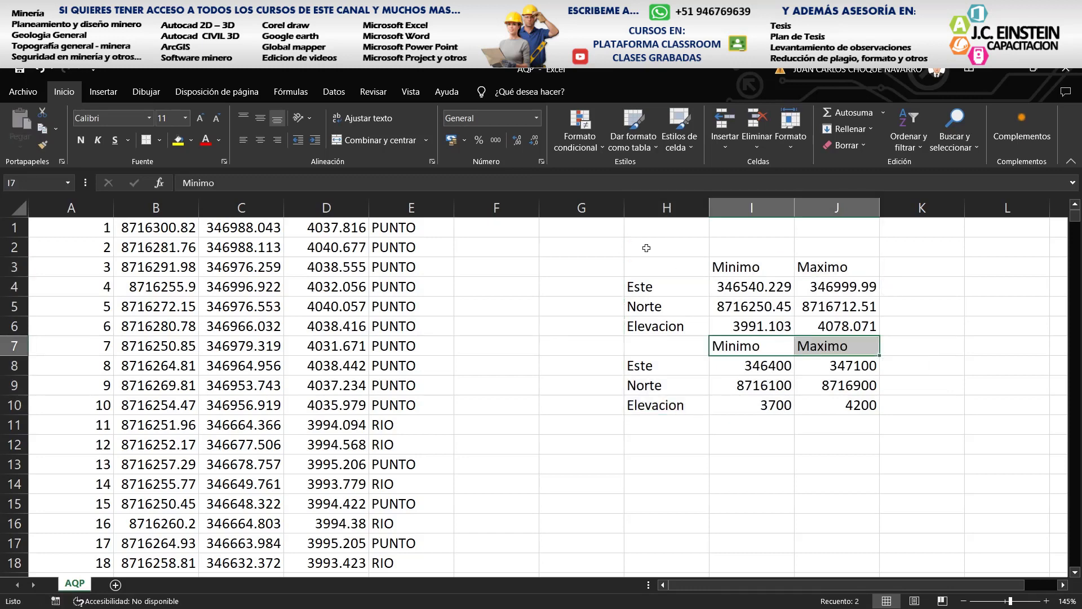
Switch to MineSight and review the easting, northing and elevation limits in Project Settings
key("alt+Tab")
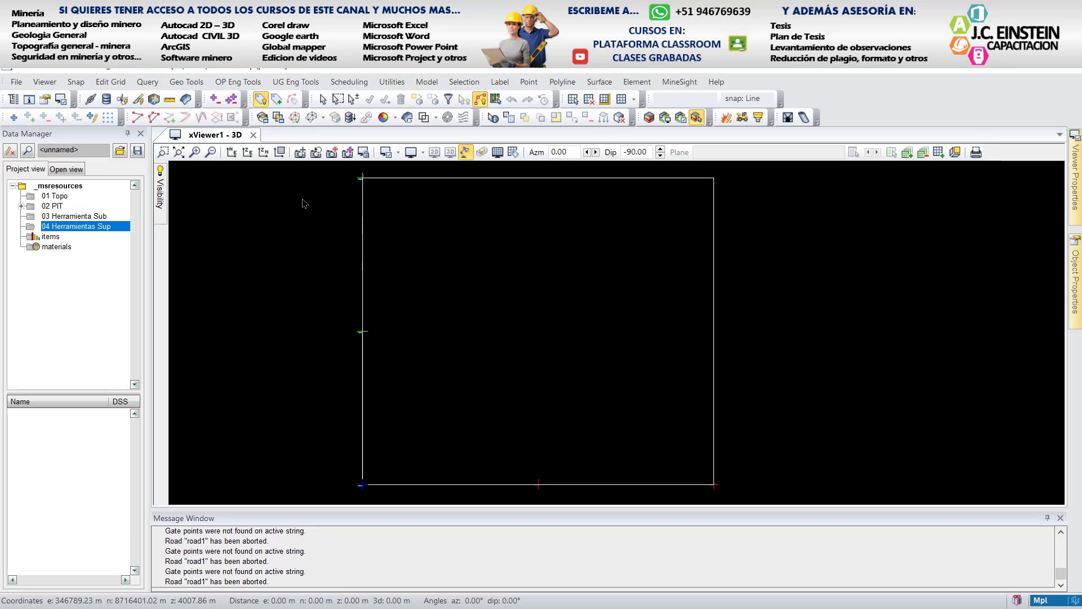
left_click(16, 82)
left_click(41, 99)
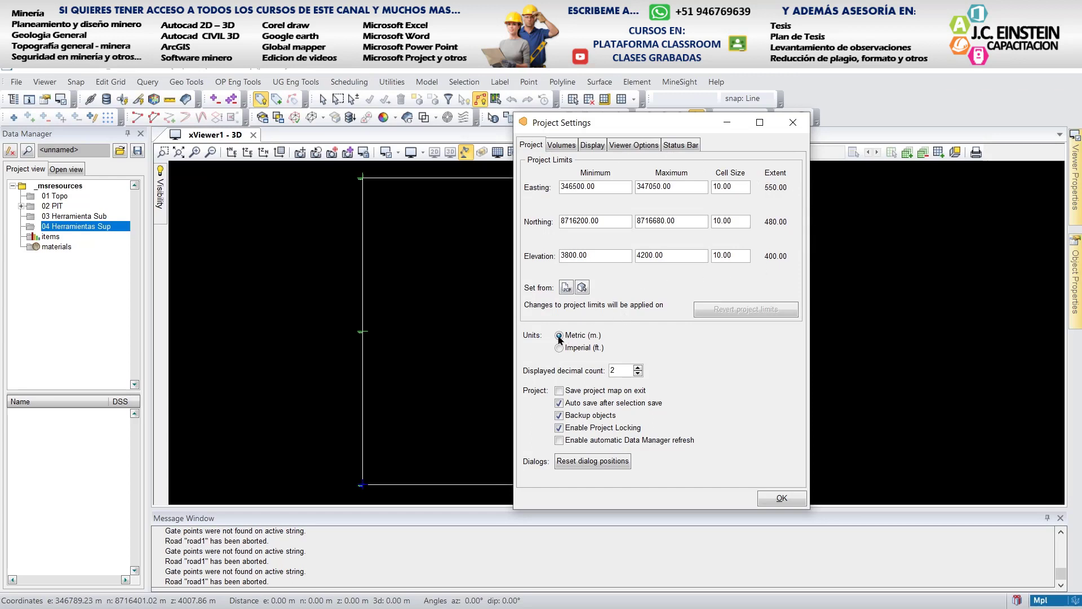
left_click(781, 499)
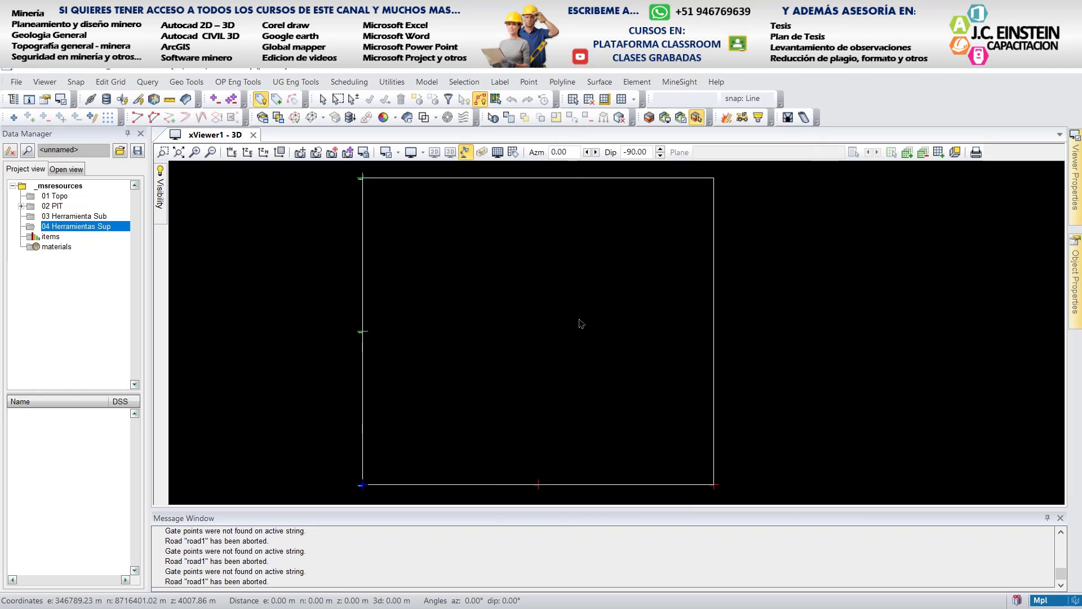
Turn the bounding box and axes off and back on in the display options of Project Settings
left_click(17, 82)
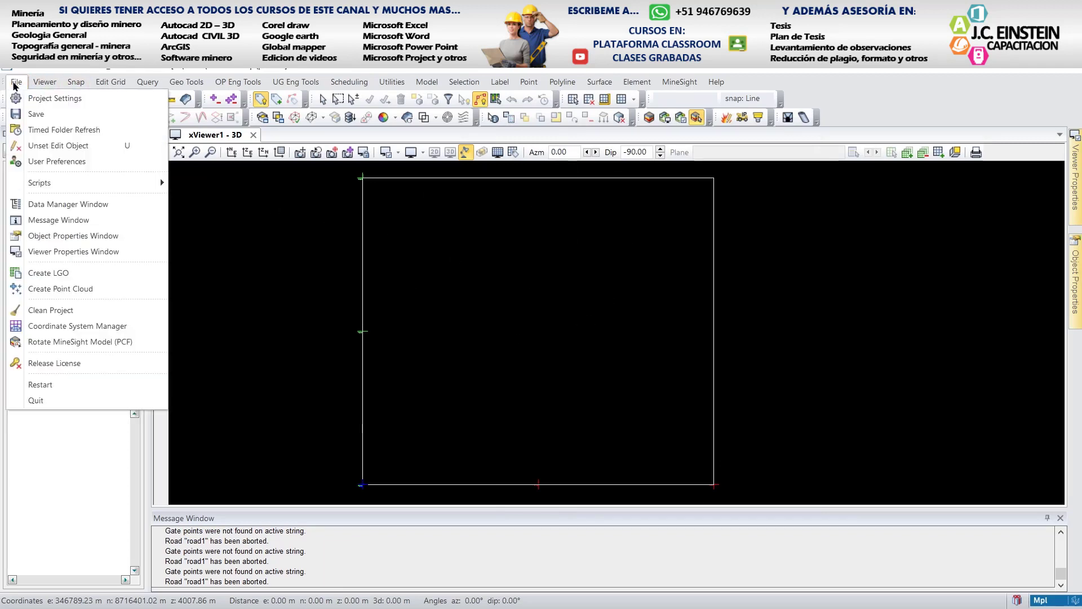
key("Escape")
left_click(47, 100)
left_click(586, 146)
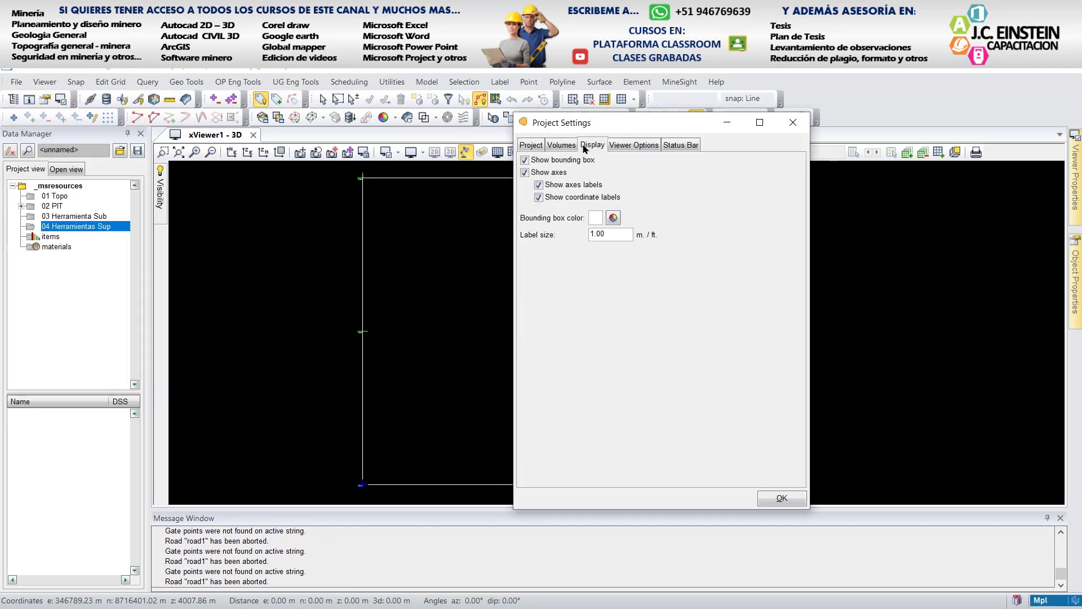
left_click_drag(649, 120, 757, 113)
left_click(634, 151)
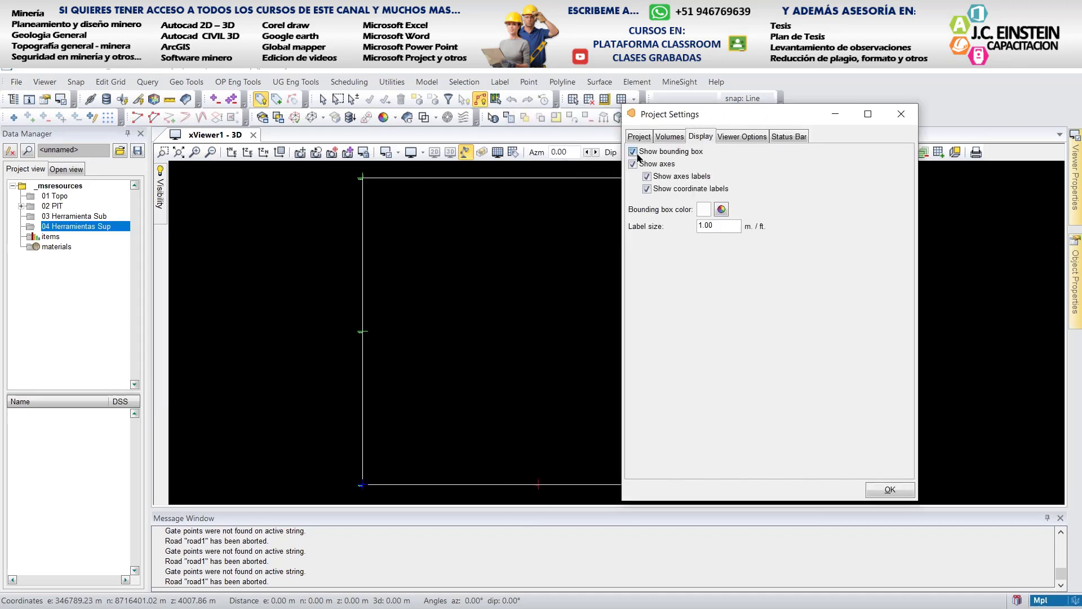
left_click(634, 164)
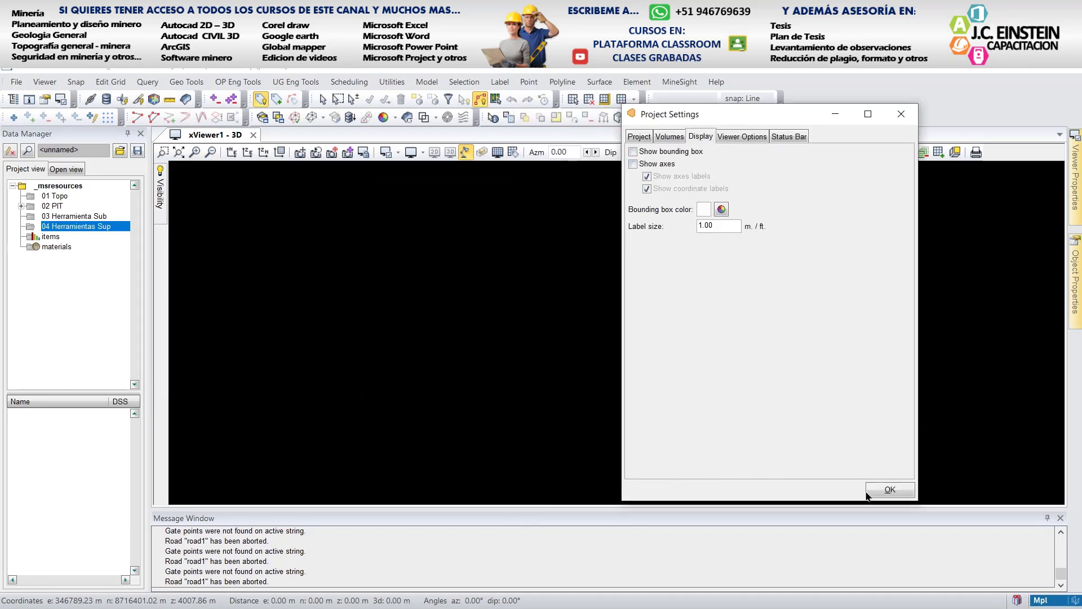
left_click(634, 164)
left_click(634, 151)
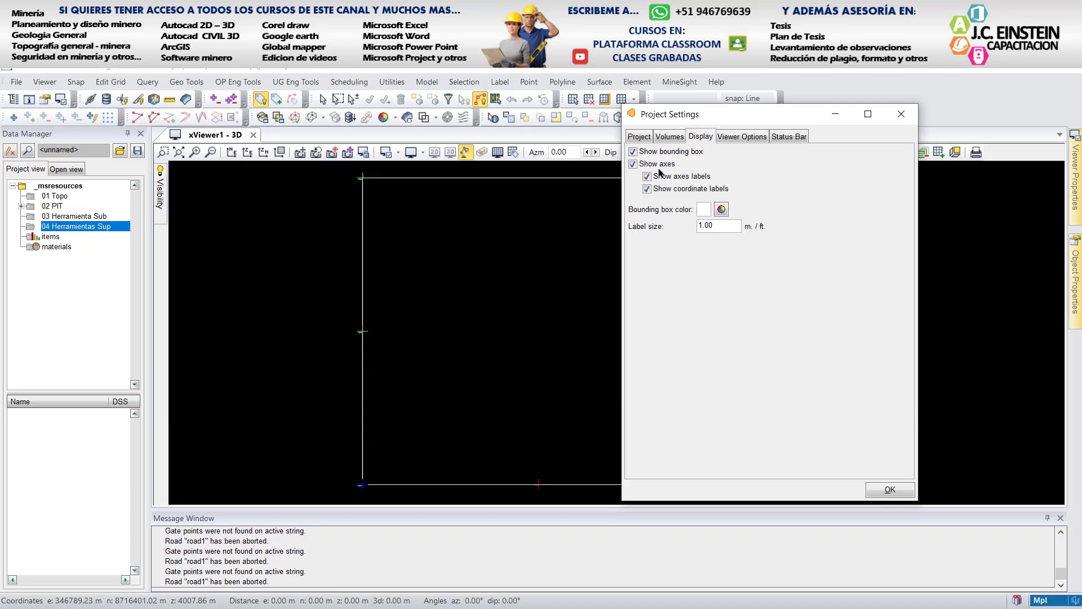
left_click(887, 495)
Examine the project bounding box in the viewer from several 3D angles and in plan view
left_click_drag(525, 435, 534, 337)
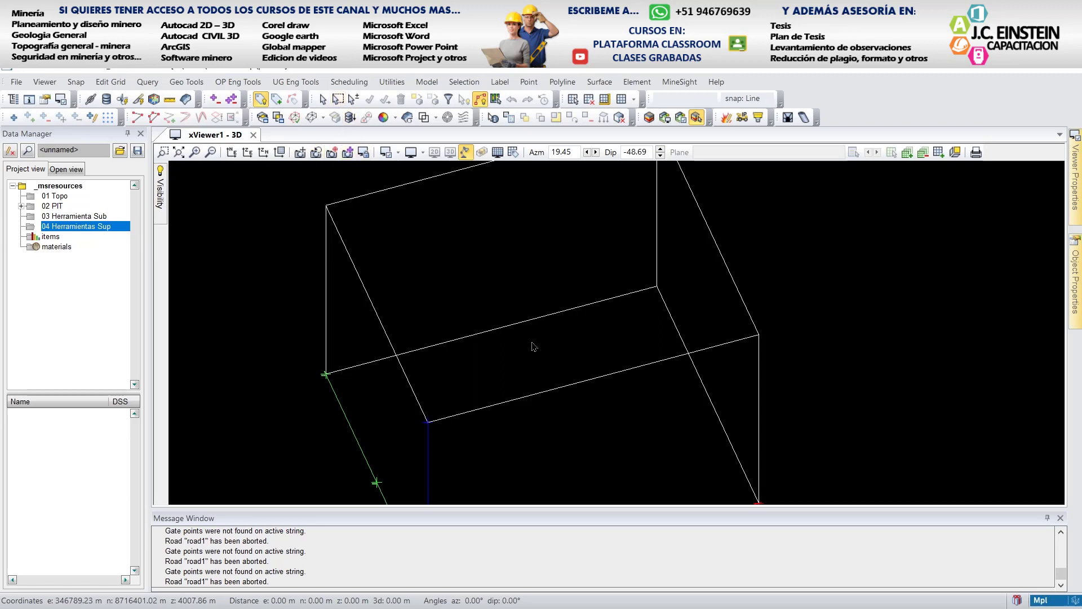
scroll(535, 361, "down", 3)
scroll(556, 376, "up", 1)
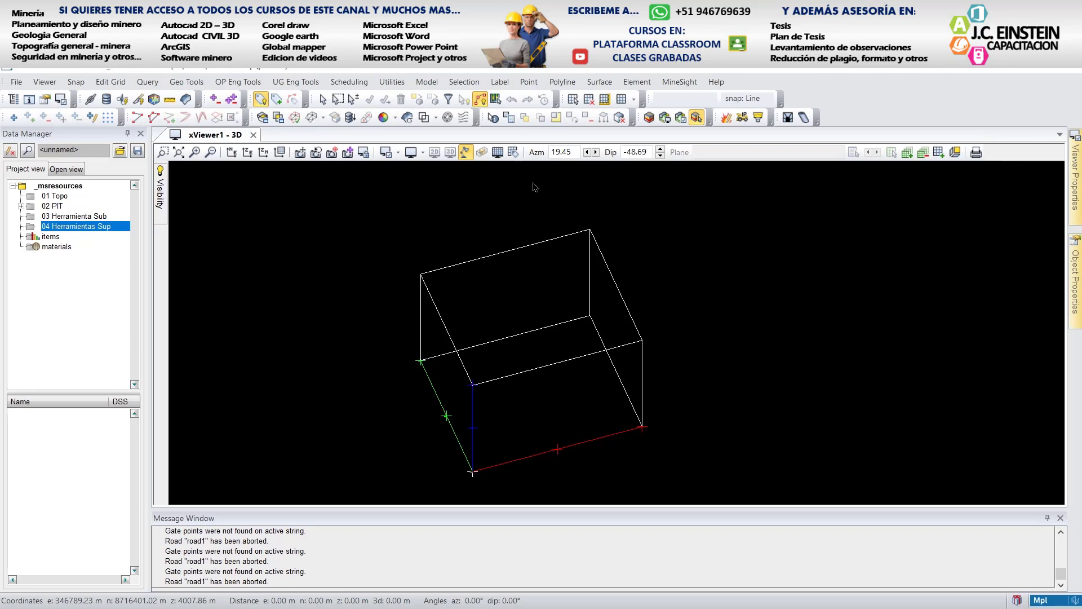
left_click_drag(620, 369, 571, 293)
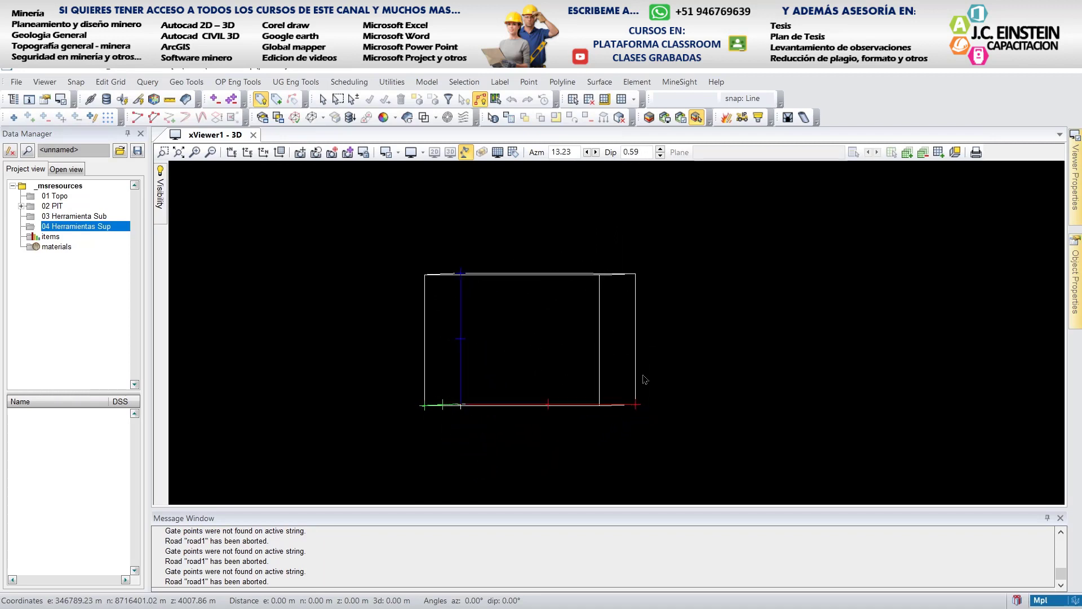
left_click_drag(624, 370, 651, 421)
left_click(231, 152)
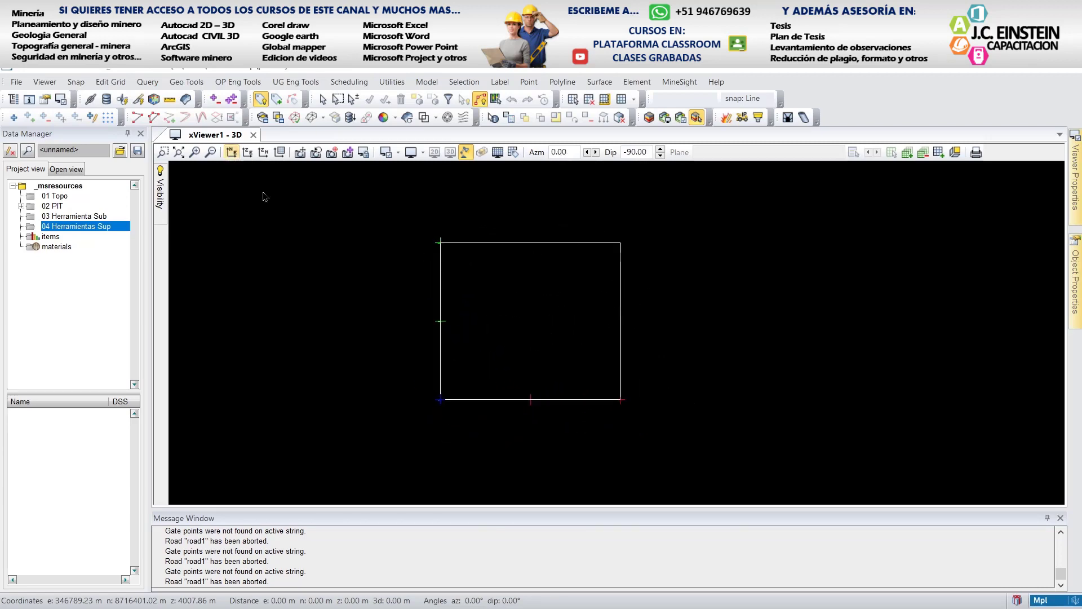
left_click_drag(536, 347, 638, 311)
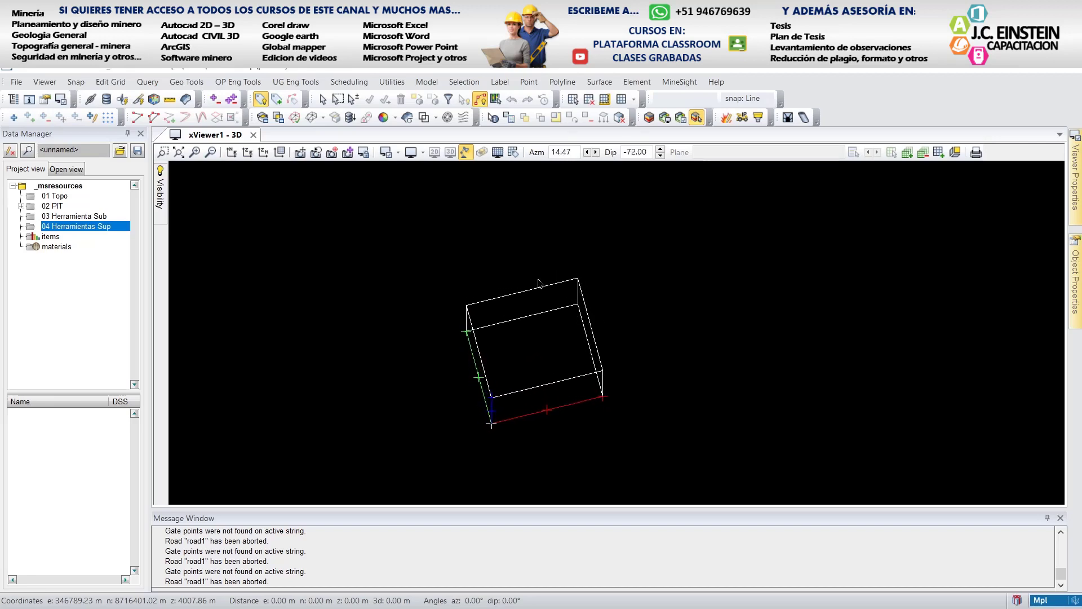
Go to the desktop, launch Civil 3D 2020 Metric and narrow the Toolspace palette
left_click(1008, 70)
left_click(1007, 71)
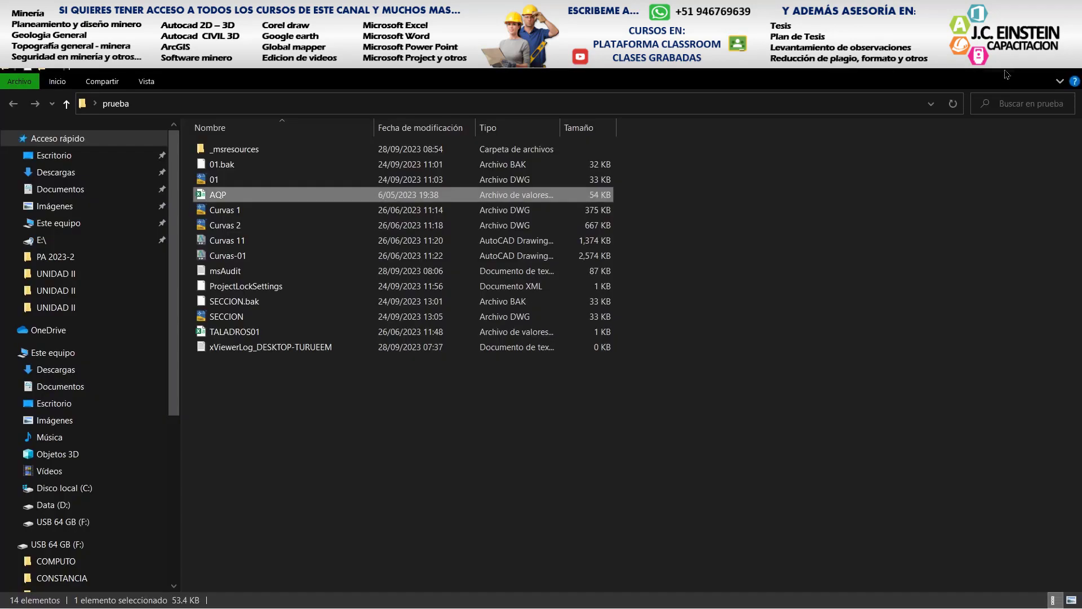
left_click(1007, 72)
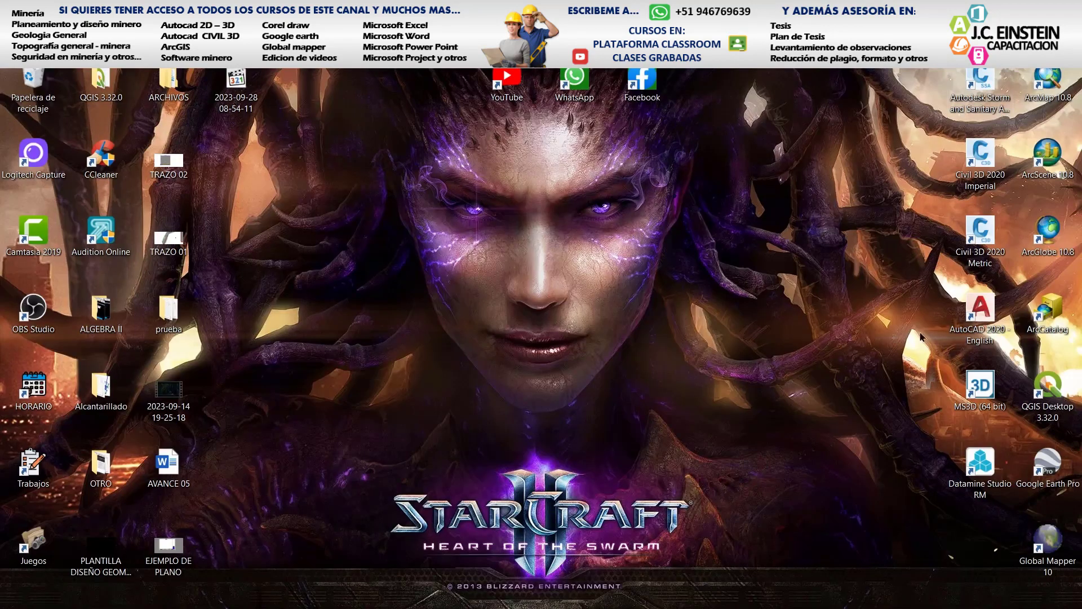
double_click(980, 232)
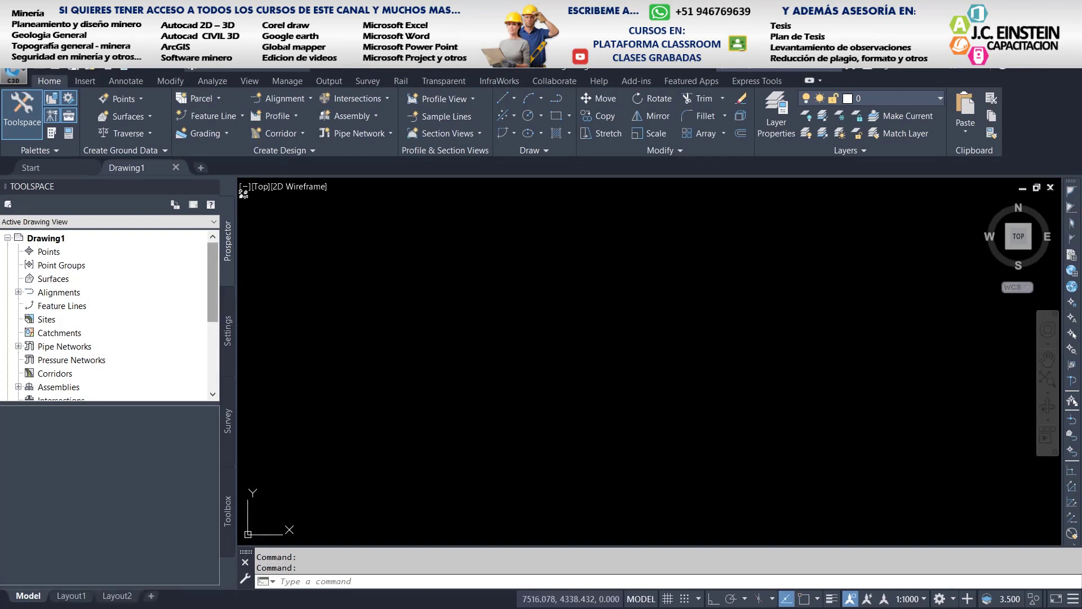
left_click(256, 303)
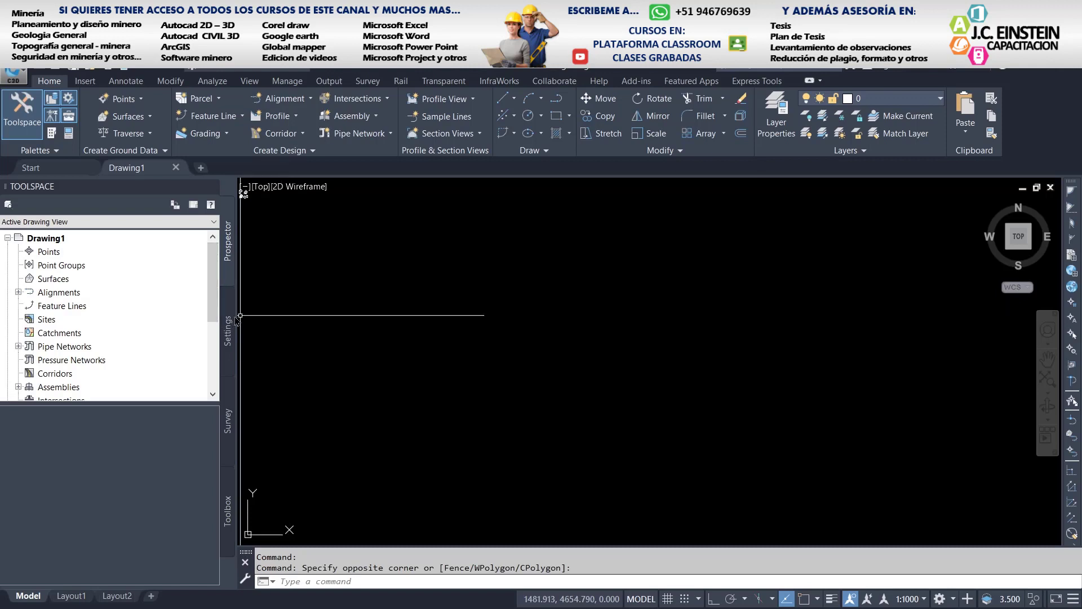
left_click_drag(237, 316, 198, 316)
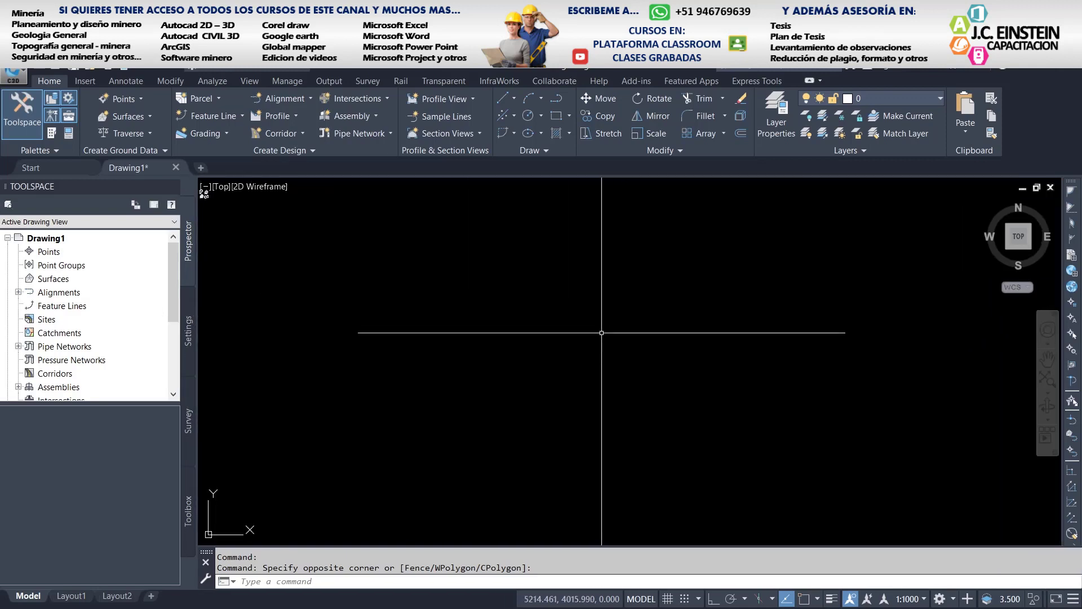
Show the classic menu bar in Civil 3D
left_click(321, 71)
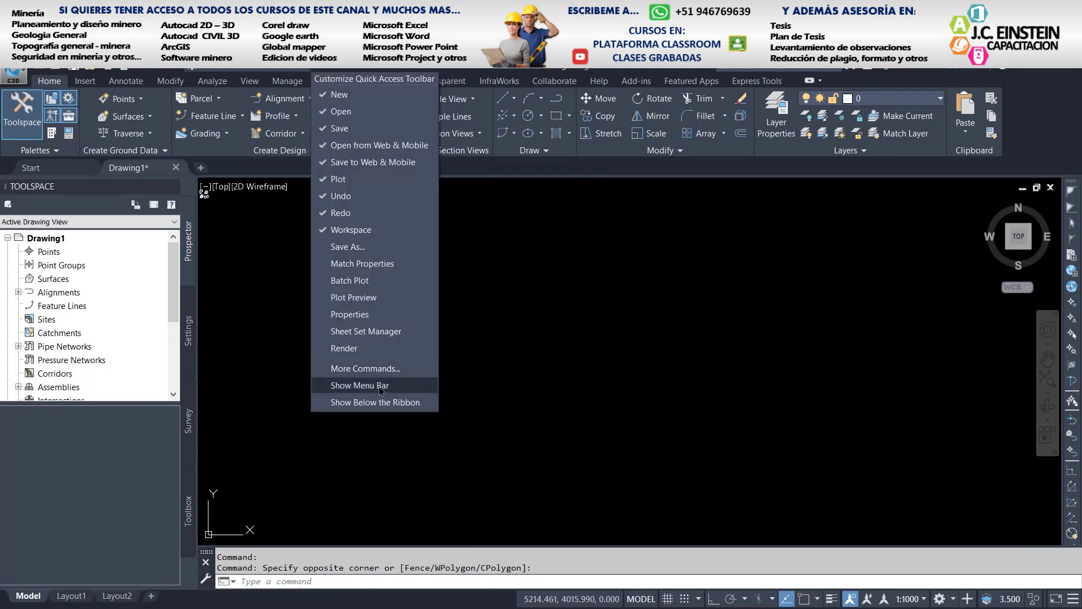
left_click(361, 385)
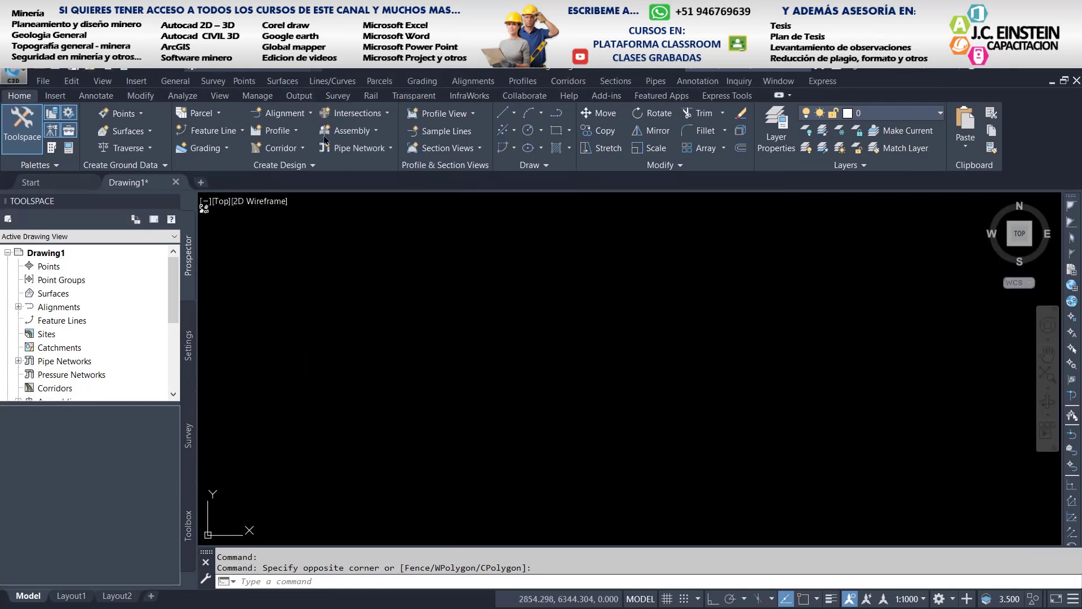
left_click(320, 70)
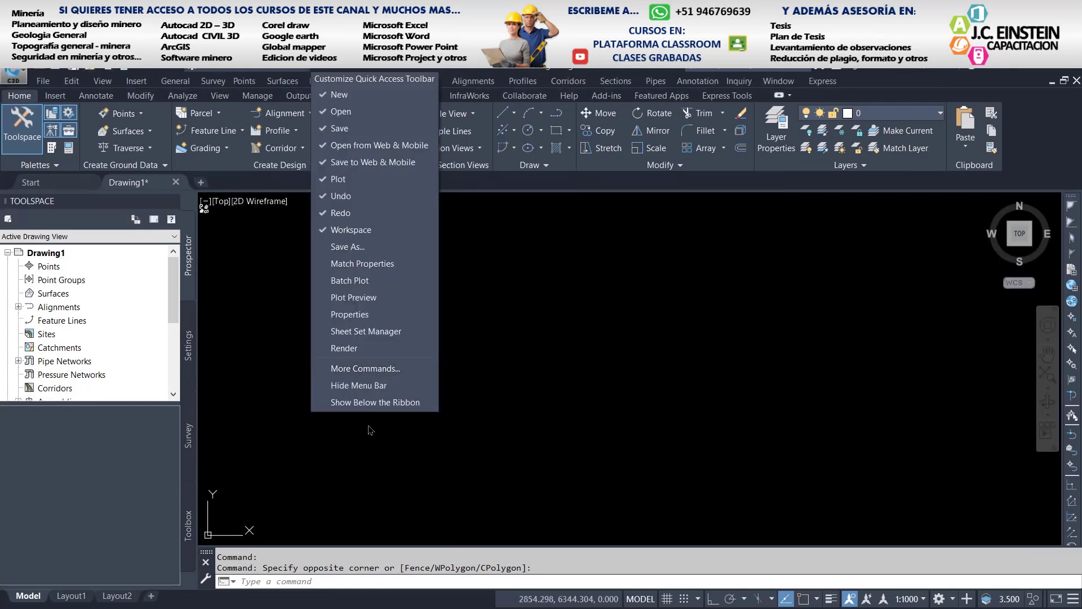
left_click(568, 374)
Start the Import Points command and move its dialog aside
left_click(243, 81)
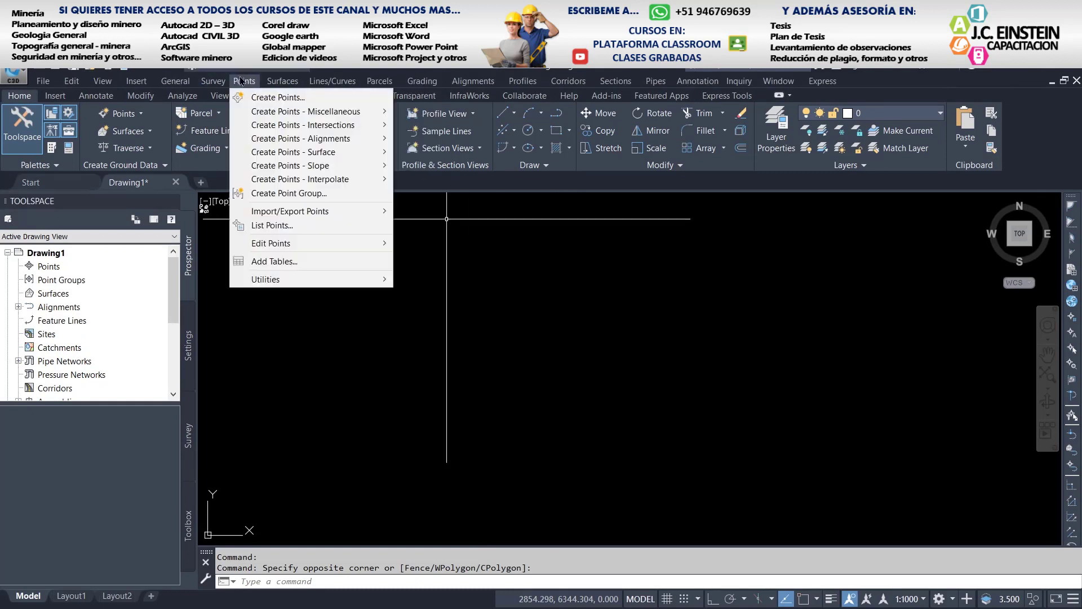
mouse_move(363, 214)
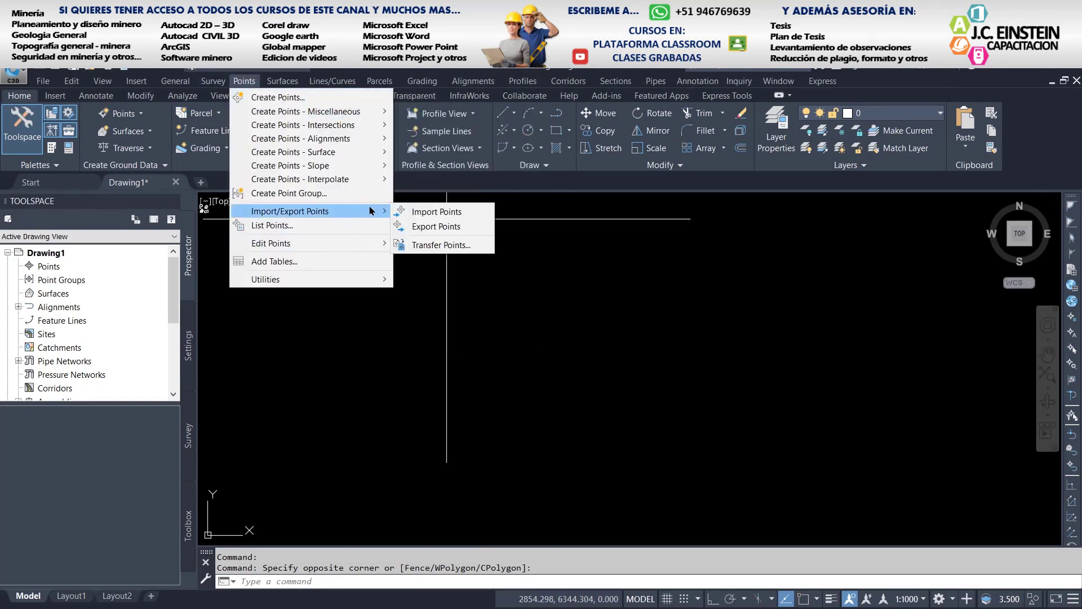
left_click(427, 212)
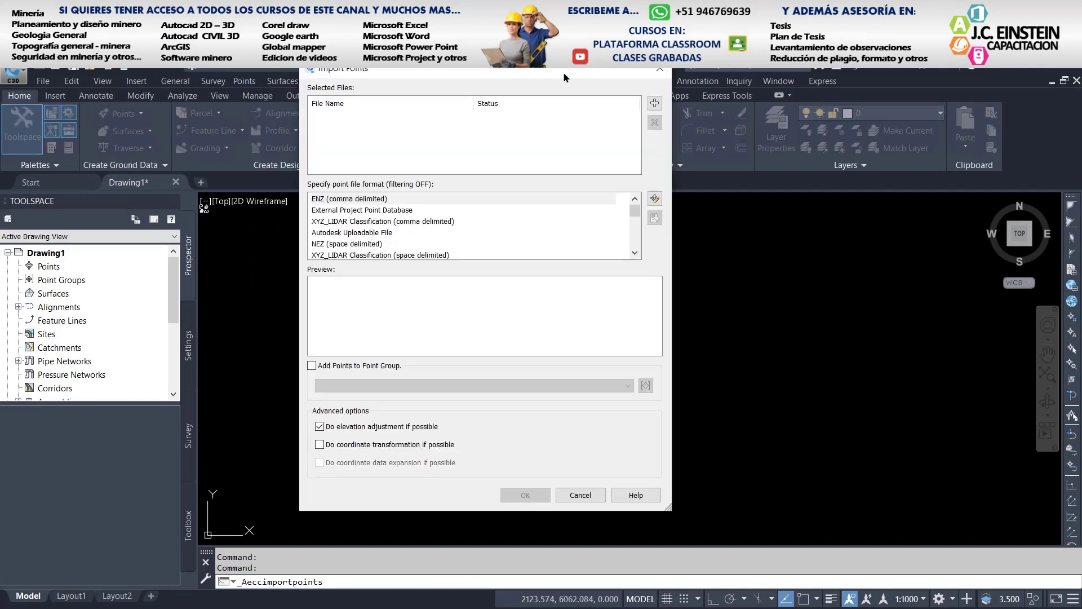
left_click_drag(564, 78, 662, 79)
Switch to the AQP workbook in Excel and copy the calculated and rounded limits table in H3:J10
key("alt+Tab")
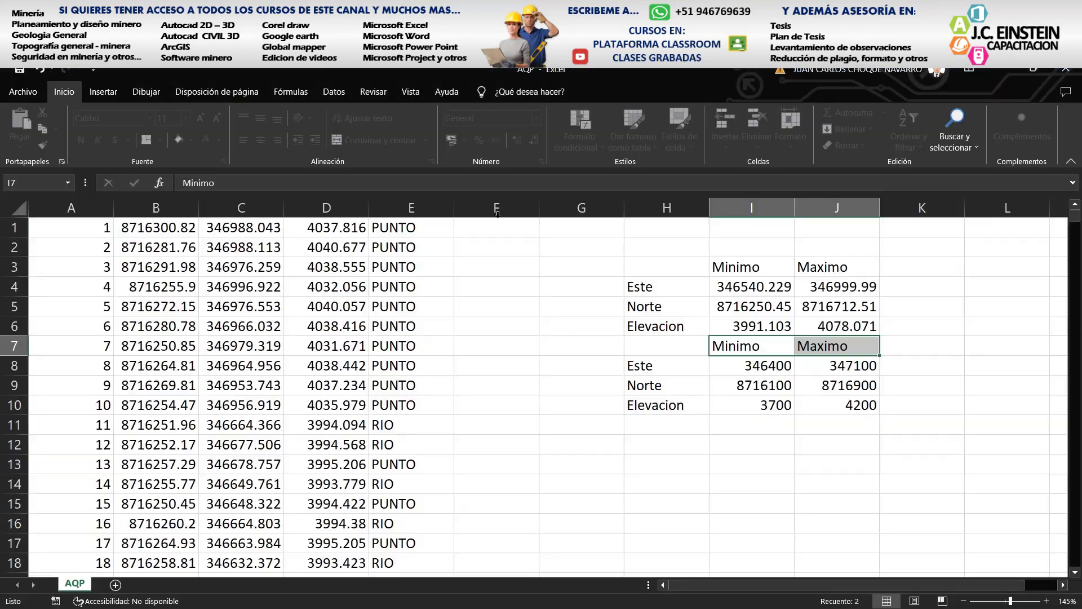
left_click_drag(656, 269, 881, 413)
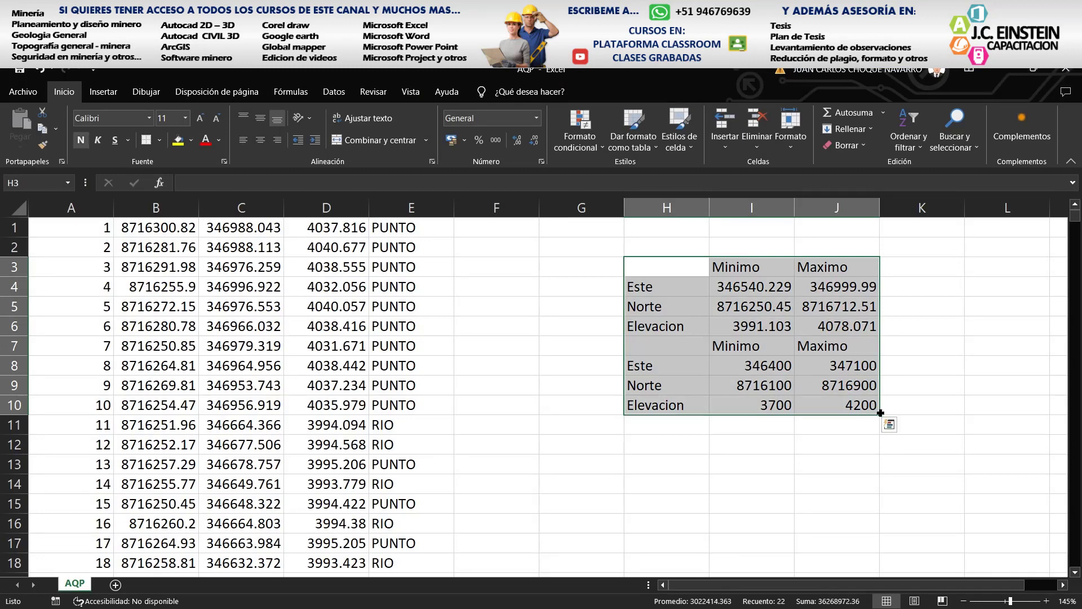
key("ctrl+c")
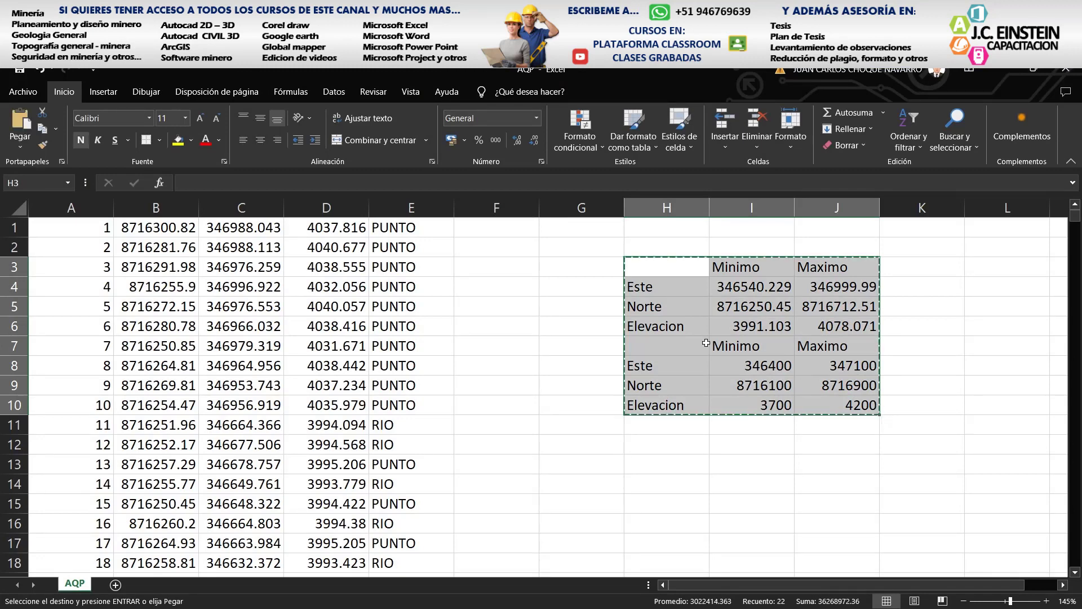
Try pasting the copied limits table into a new blank Word document and close that document
key("super+r")
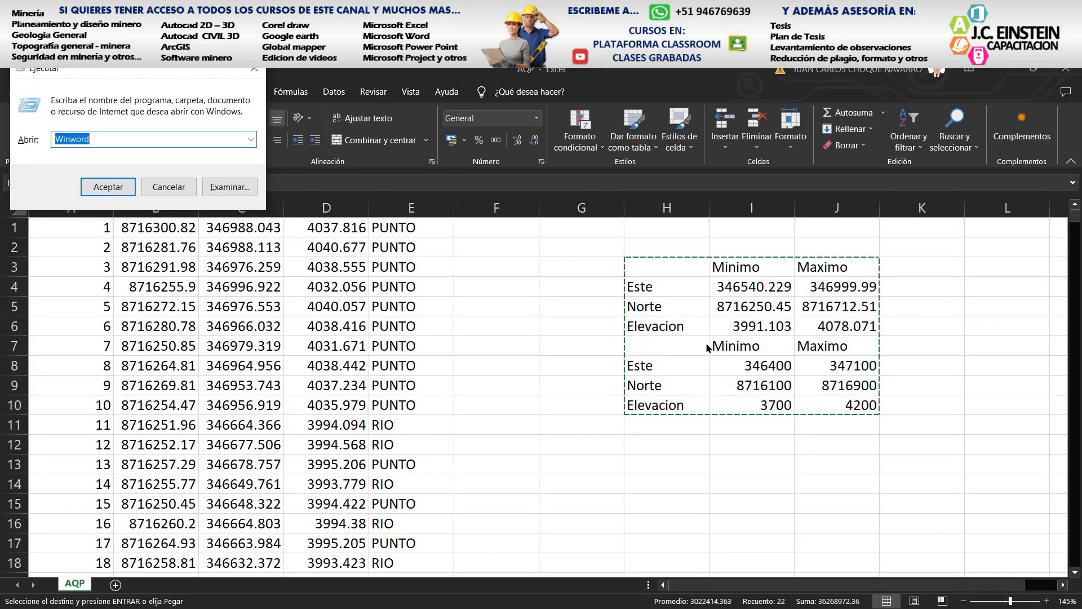
key("Return")
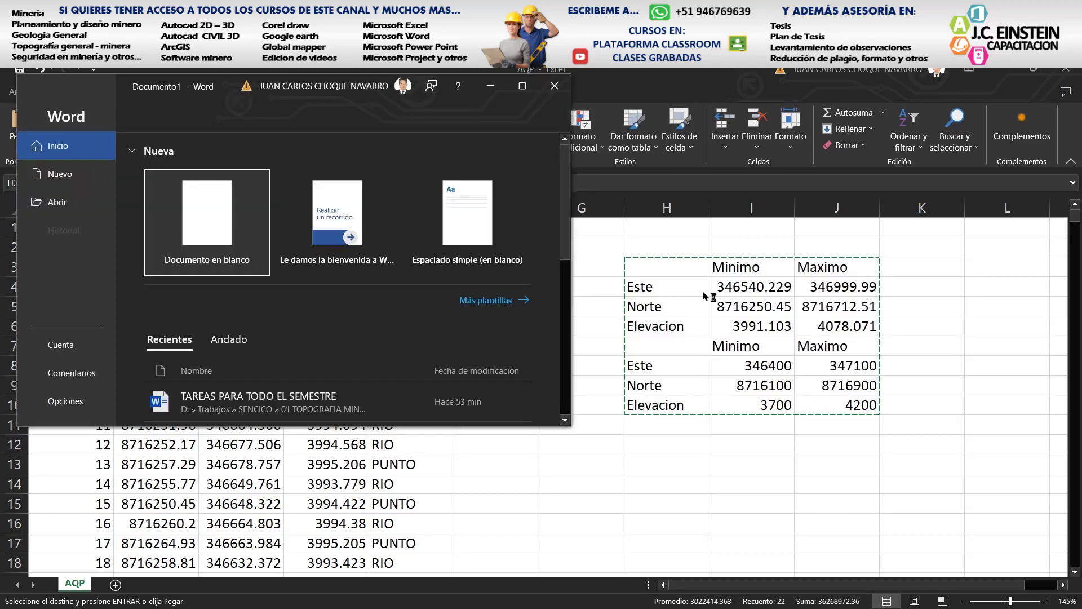
left_click(219, 225)
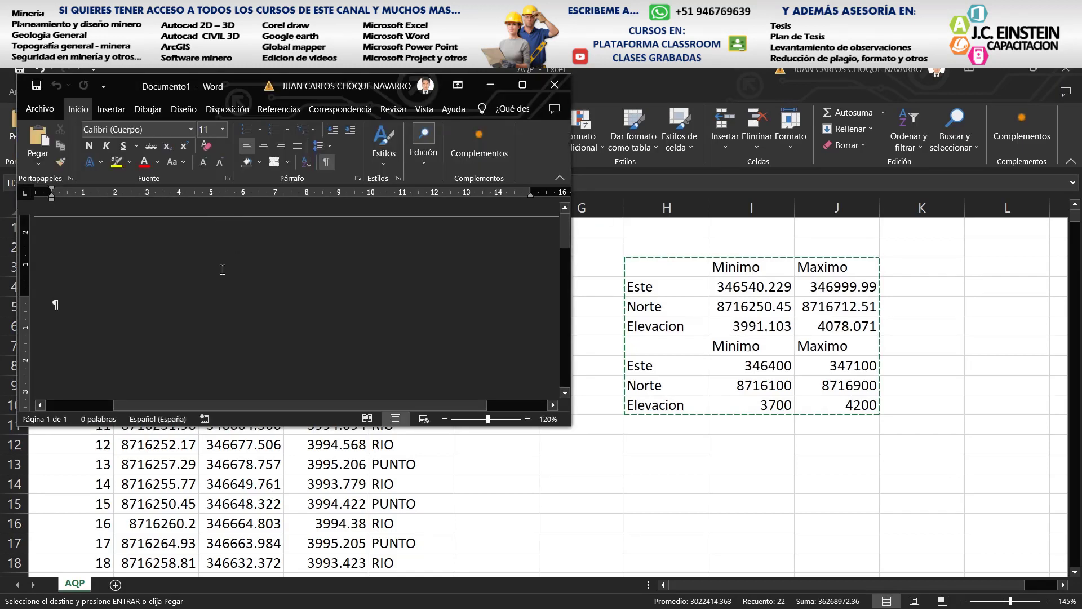
key("ctrl+v")
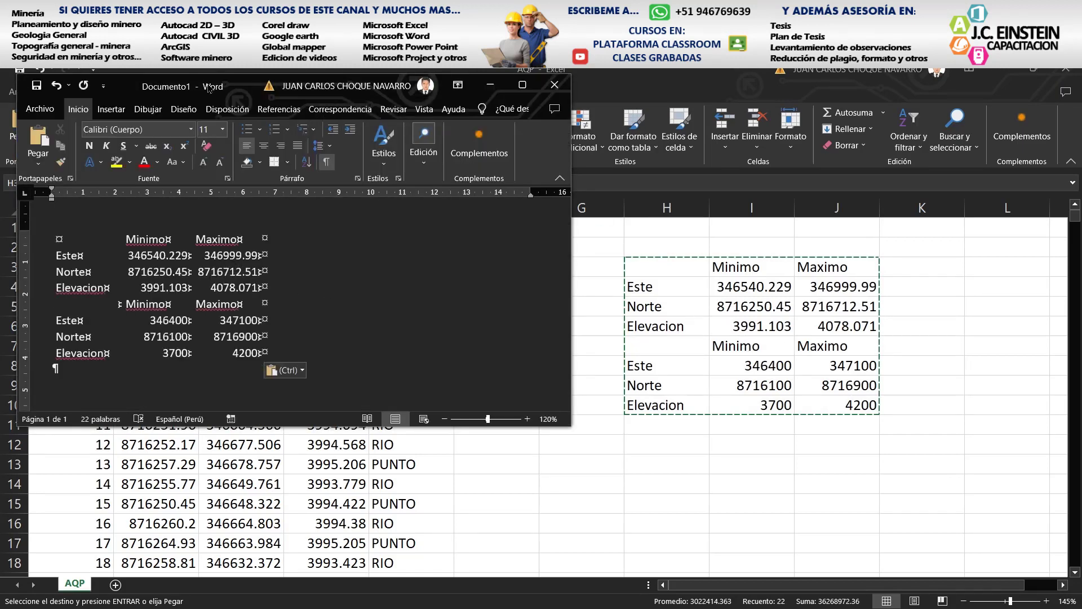
left_click_drag(209, 88, 528, 129)
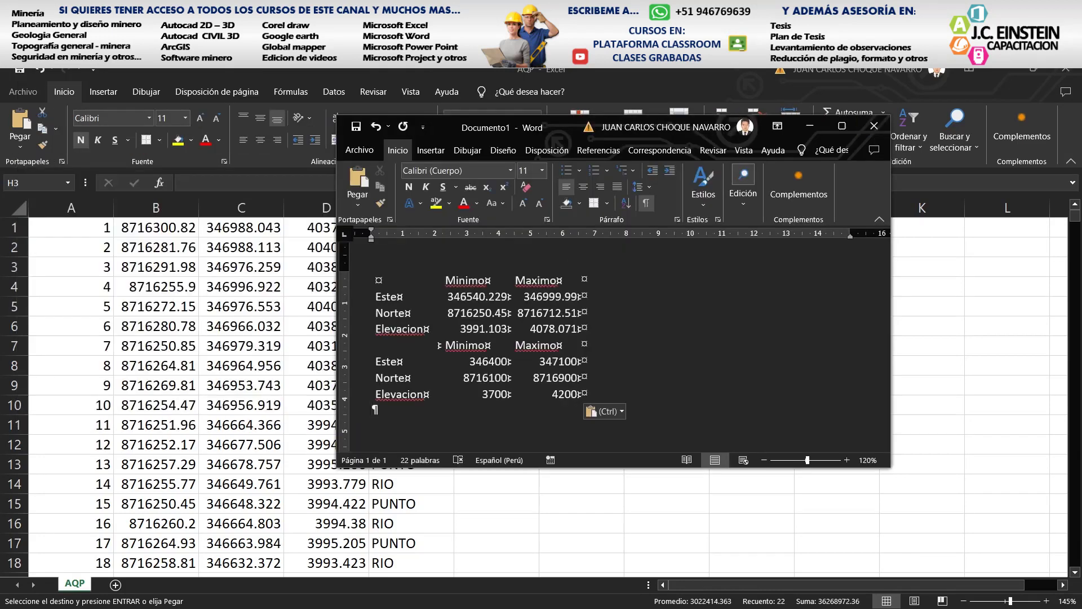
left_click(874, 126)
Start a new blank Excel workbook, paste the copied limits table as values starting at F6, and minimize that workbook
left_click(666, 374)
key("super+r")
type("Excel")
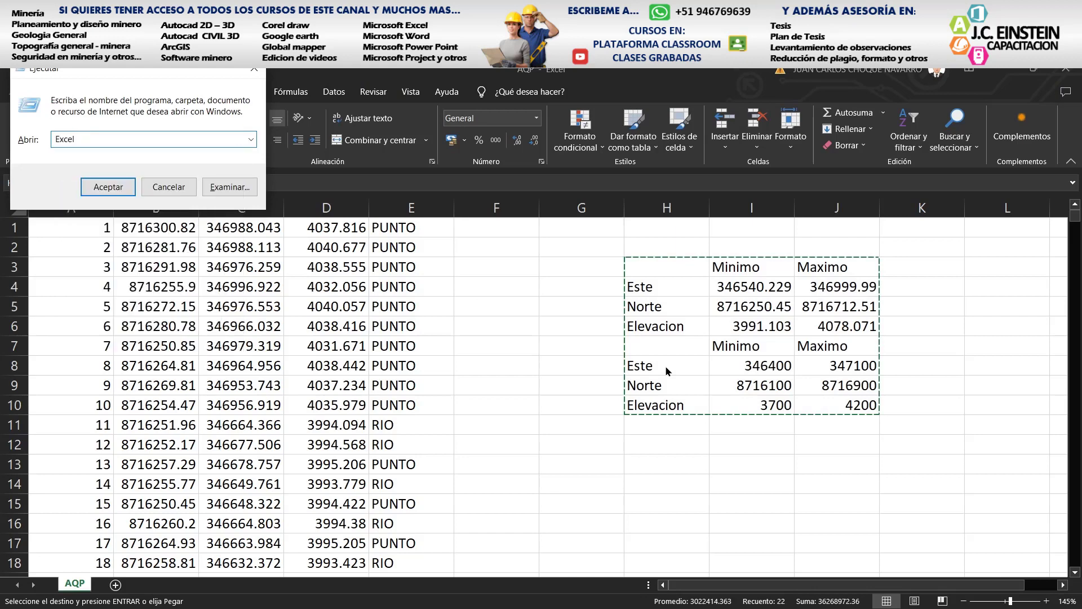
key("Return")
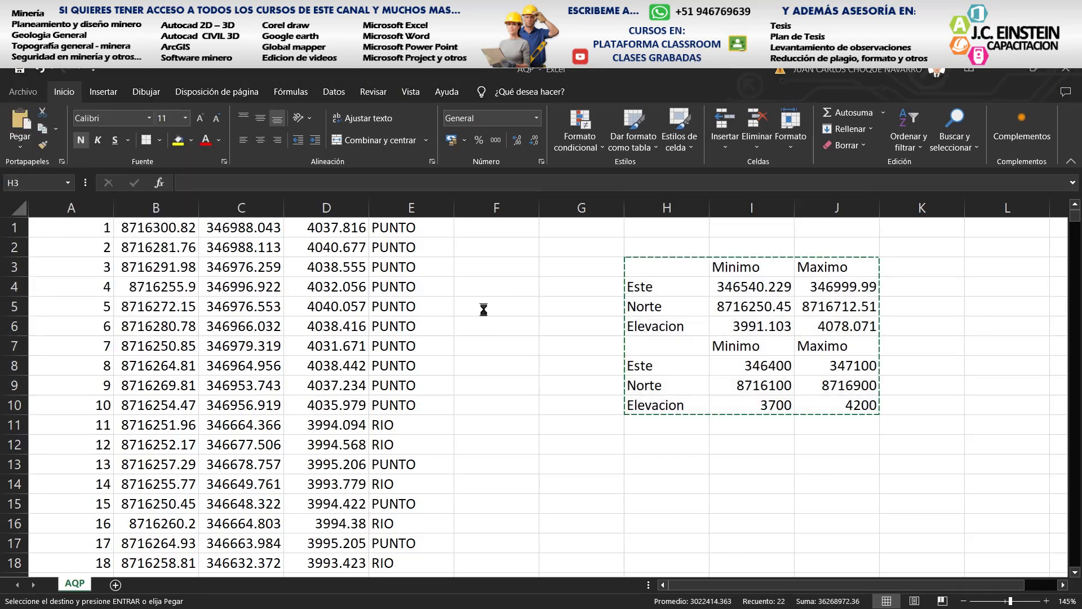
left_click(9, 149)
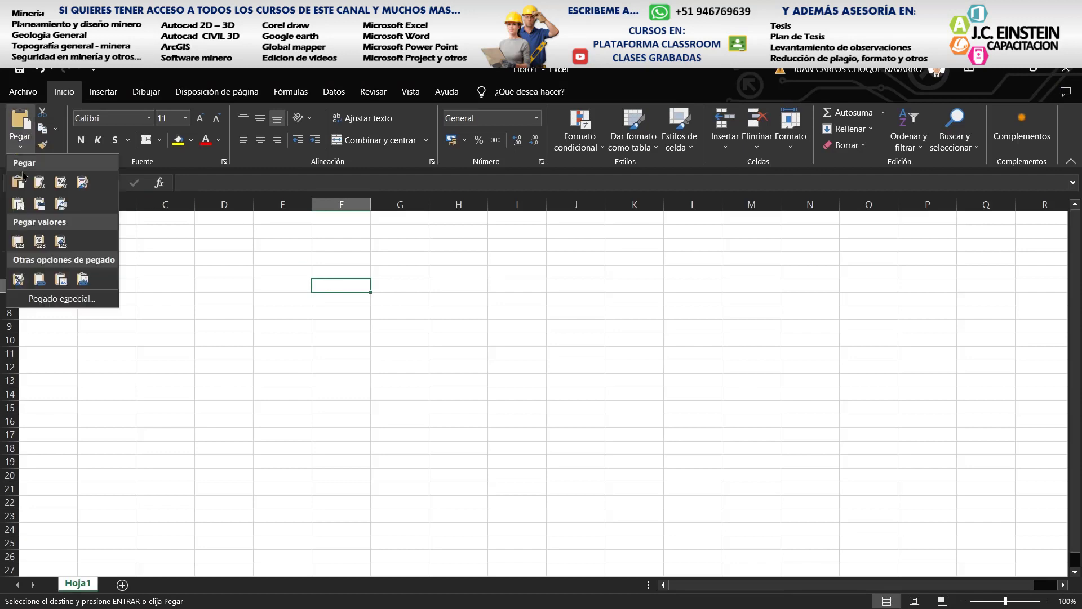
left_click(23, 242)
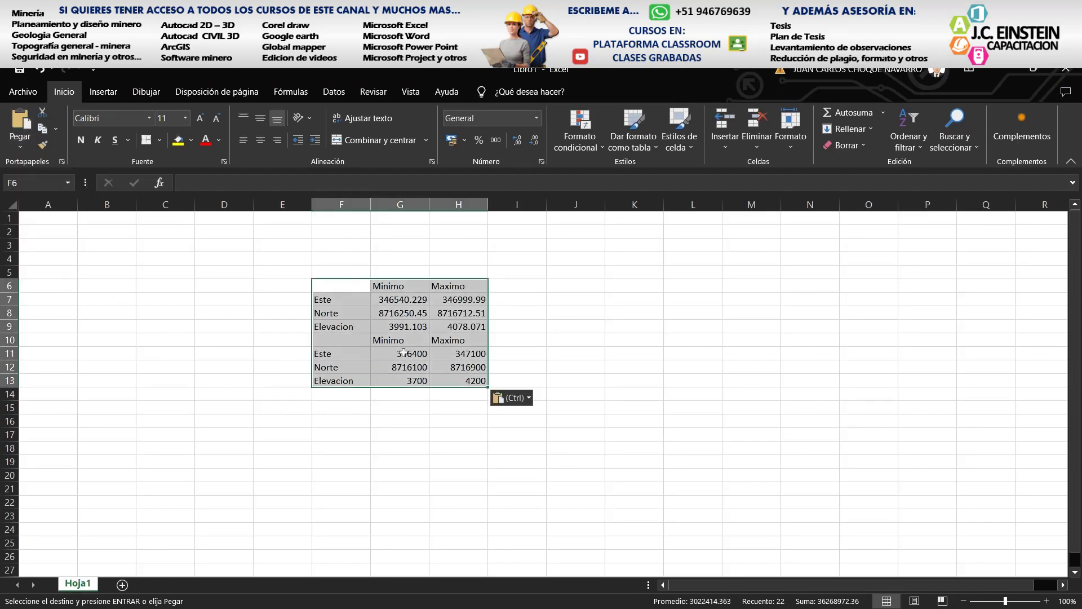
left_click(1001, 72)
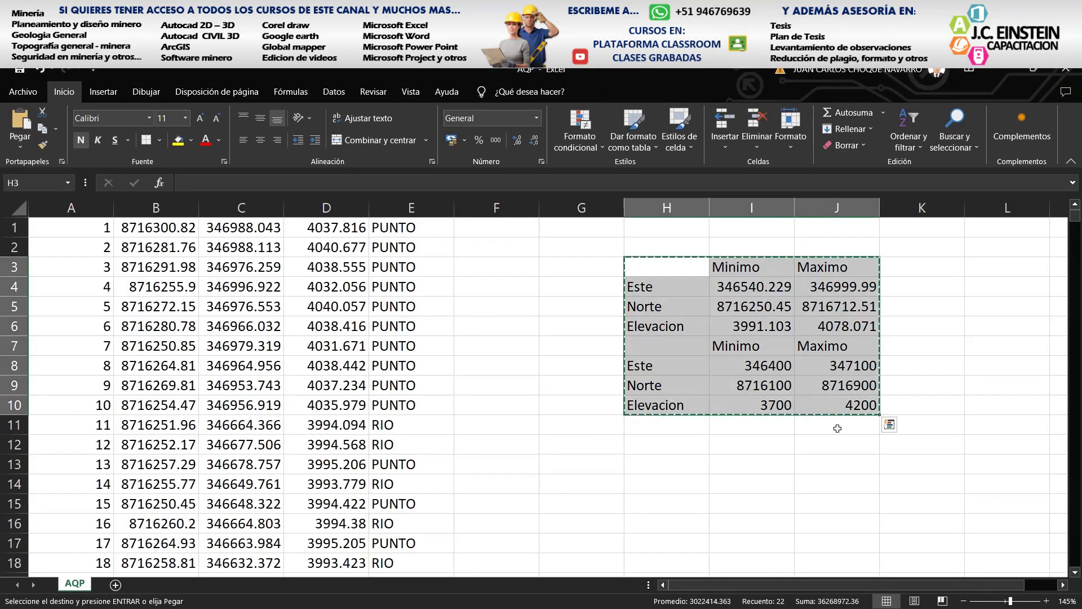
Clear the calculated and rounded limits table from H3:J10 of the AQP sheet
key("Delete")
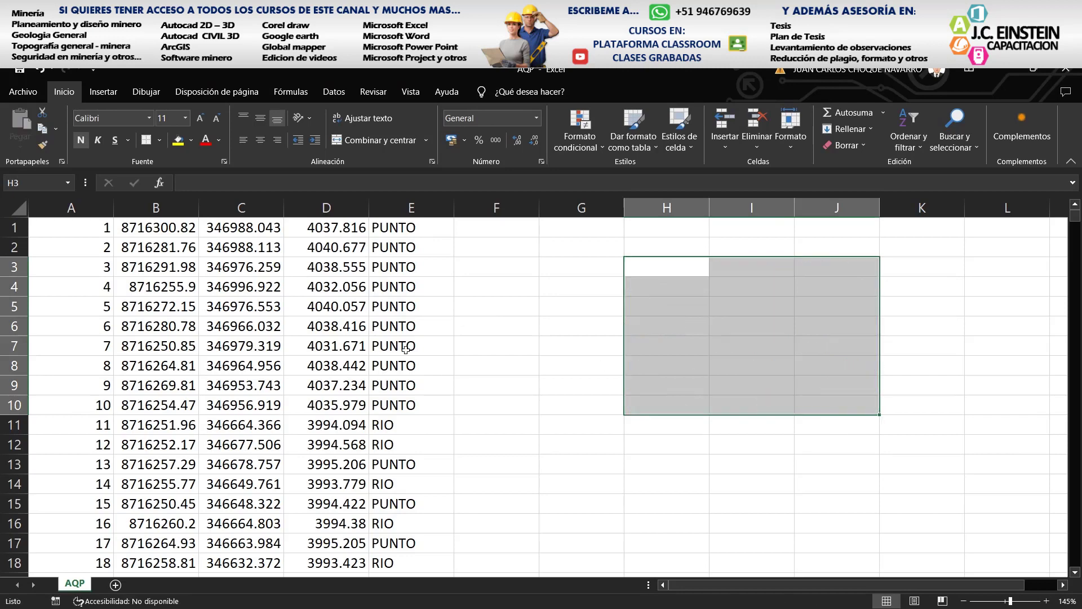
left_click(496, 345)
scroll(529, 387, "down", 4)
scroll(536, 389, "up", 4)
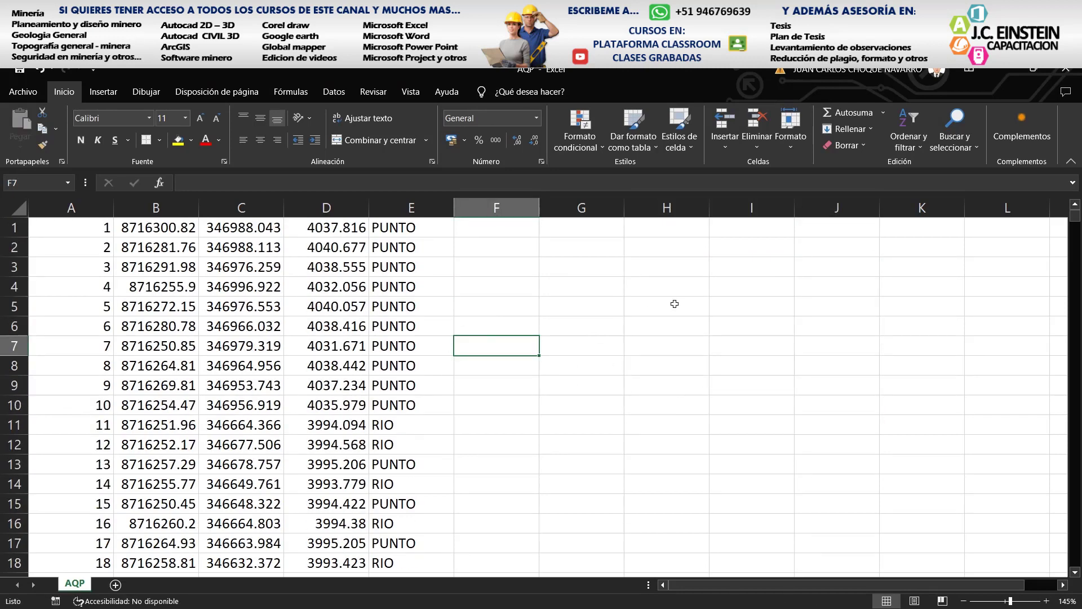
left_click_drag(71, 208, 411, 207)
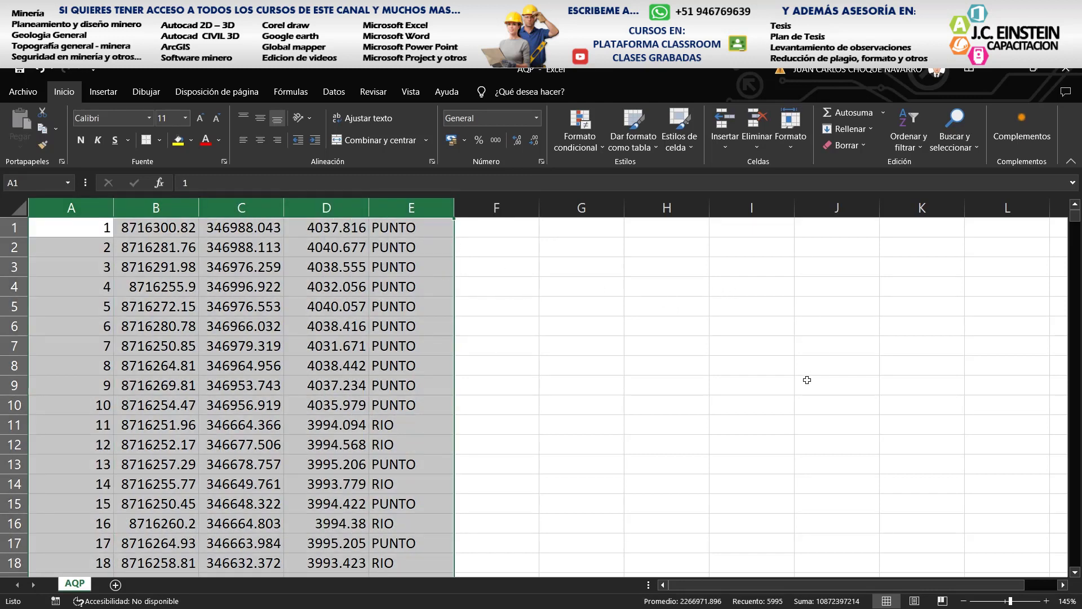
left_click_drag(568, 295, 762, 423)
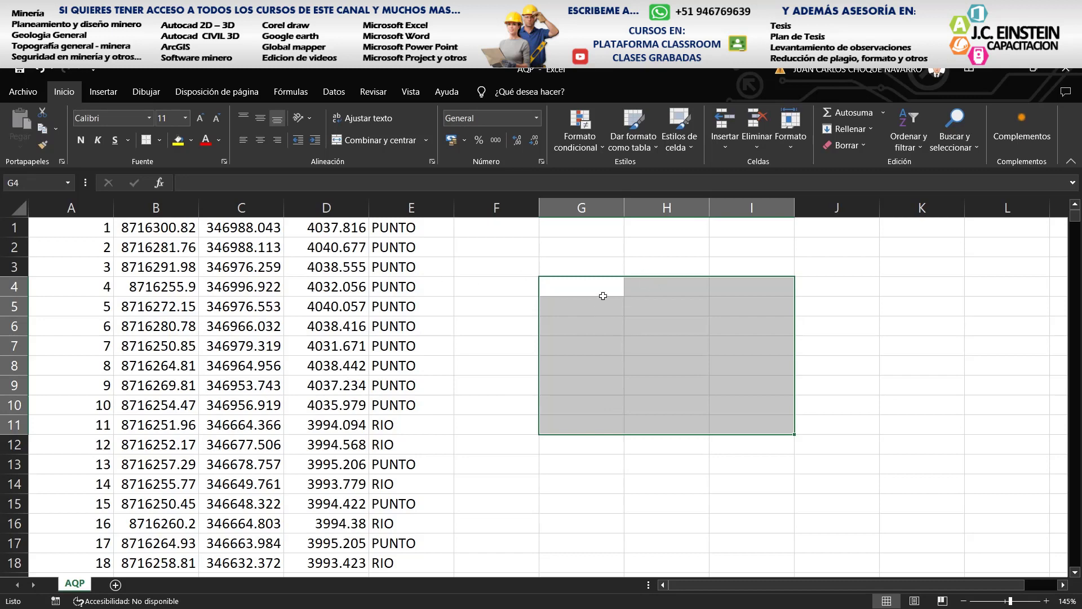
left_click_drag(592, 289, 781, 407)
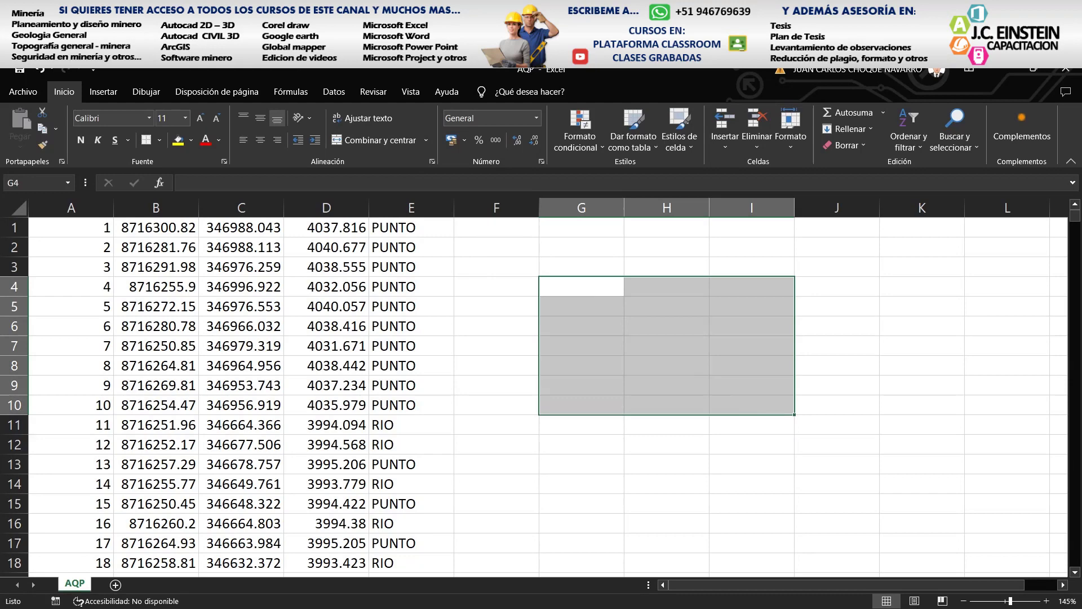
Close the AQP workbook without saving its changes and return to the Import Points dialog in Civil 3D
mouse_move(366, 11)
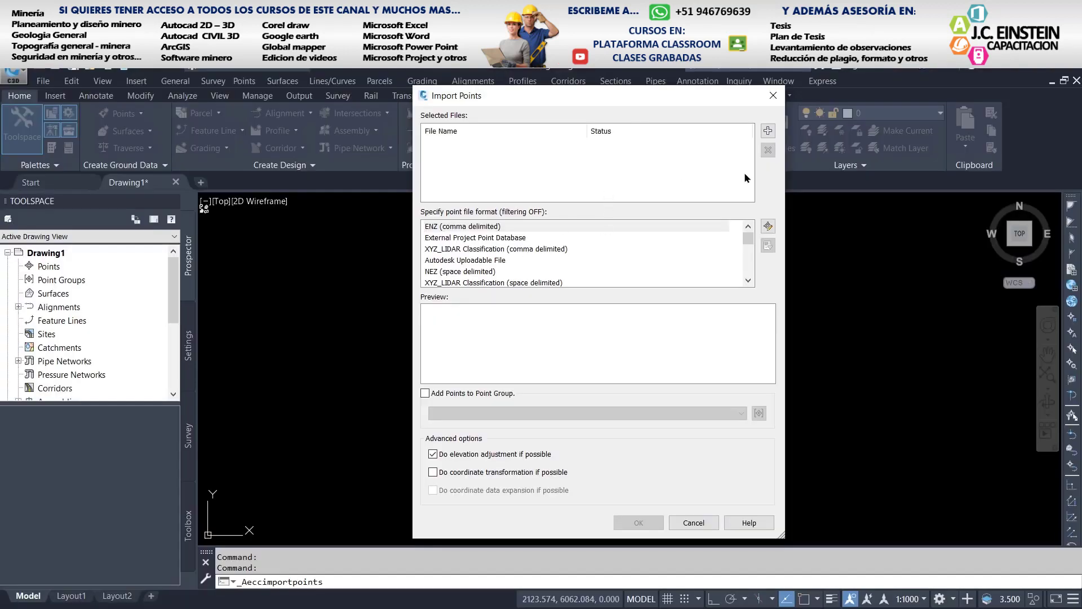
mouse_move(333, 57)
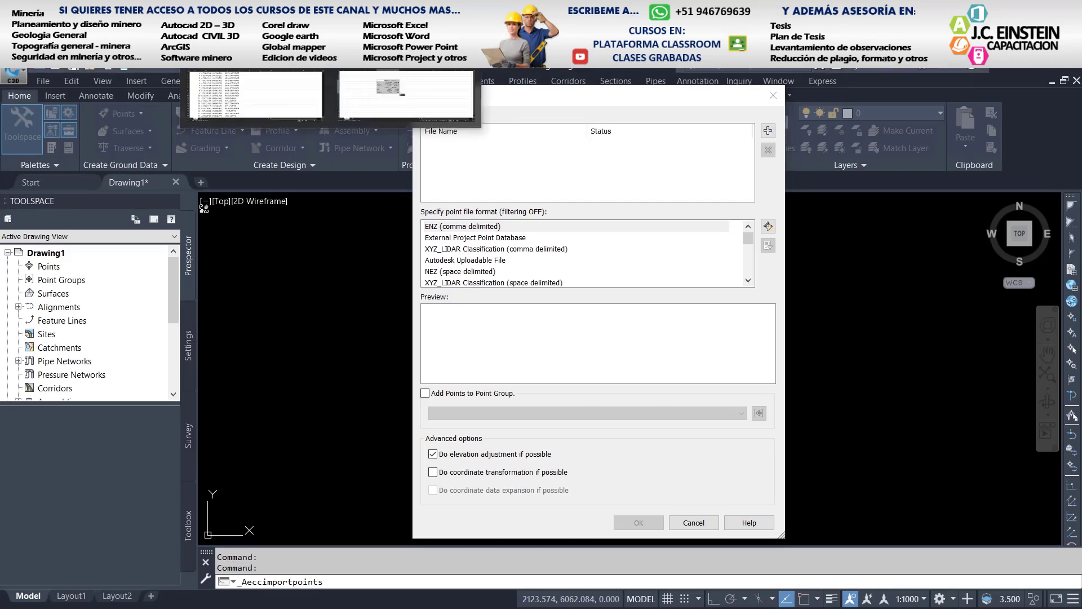
left_click(405, 106)
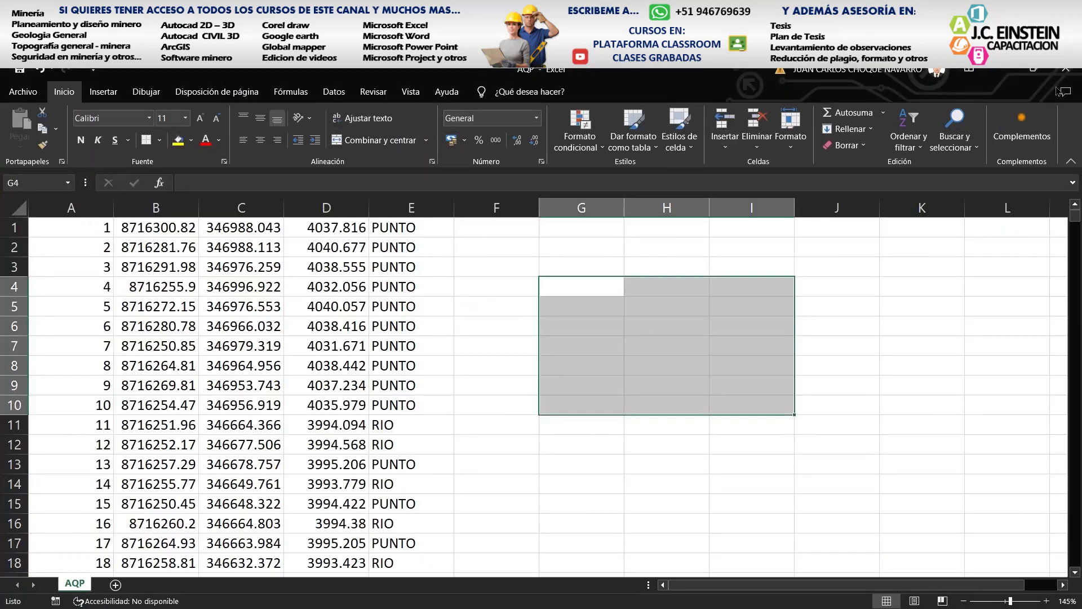
left_click(1066, 71)
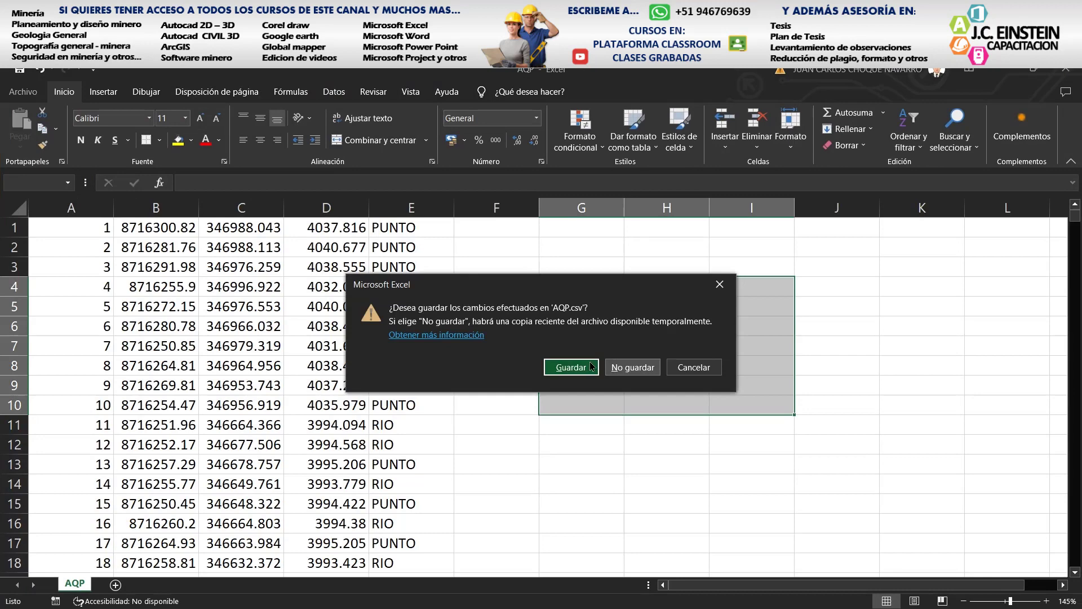
left_click(633, 367)
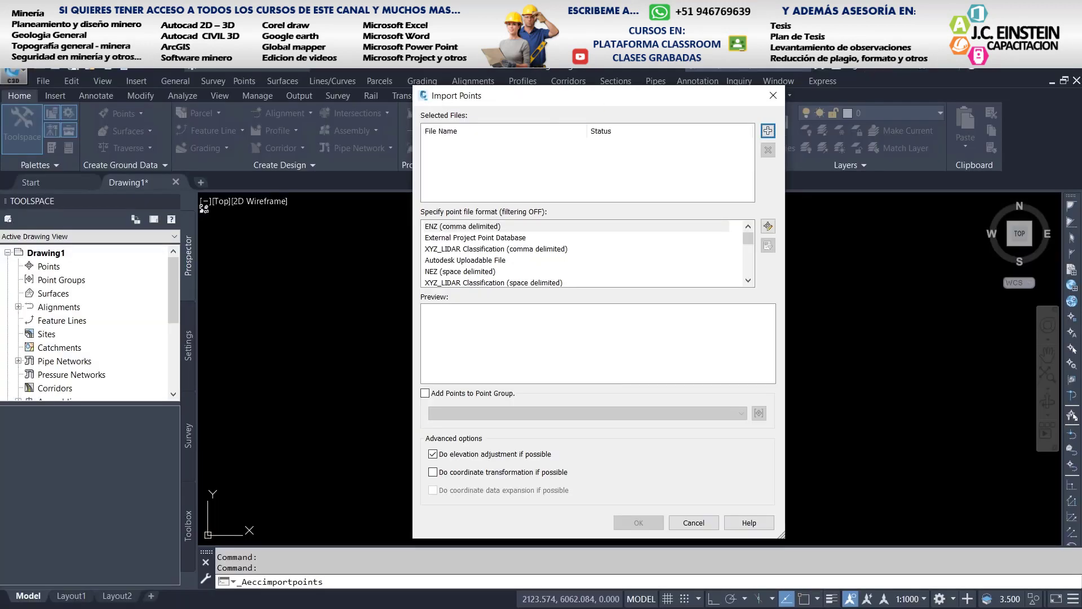
Add AQP.csv from the prueba folder on the desktop as the source file for the point import
left_click(767, 131)
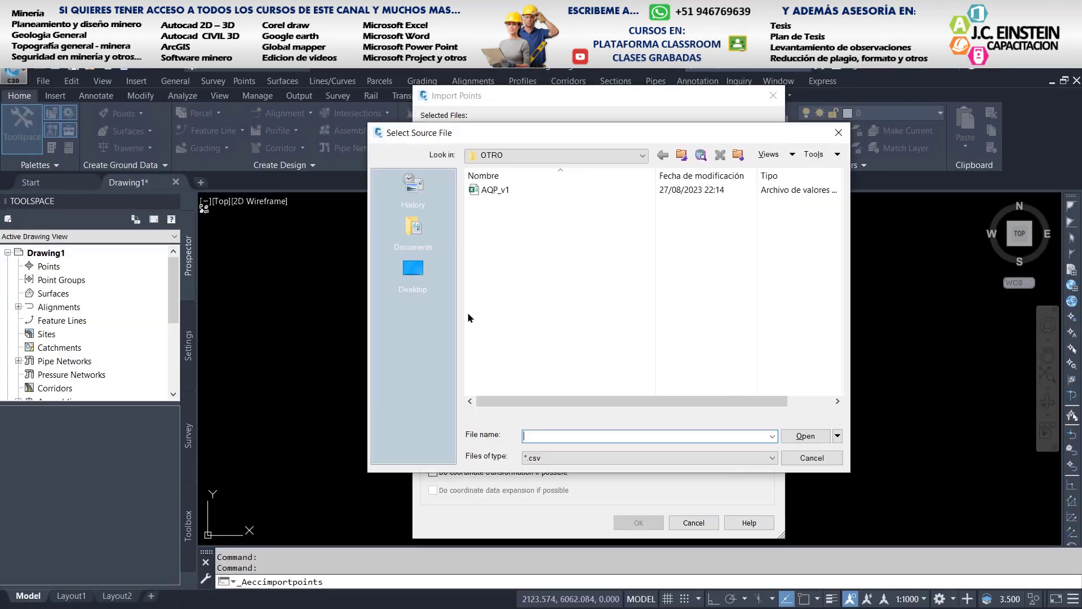
left_click(542, 155)
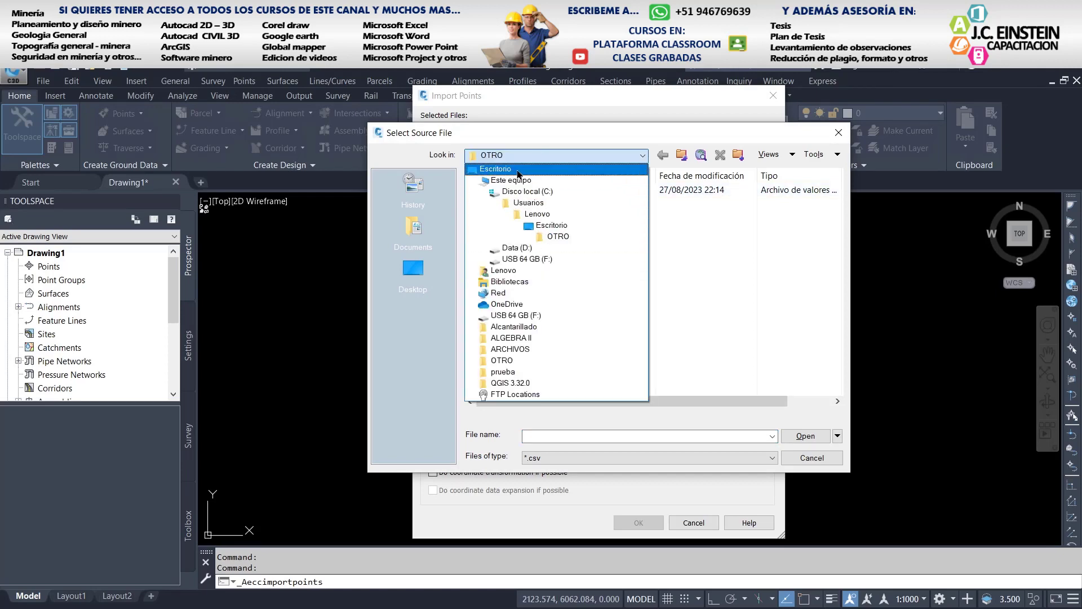
left_click(519, 169)
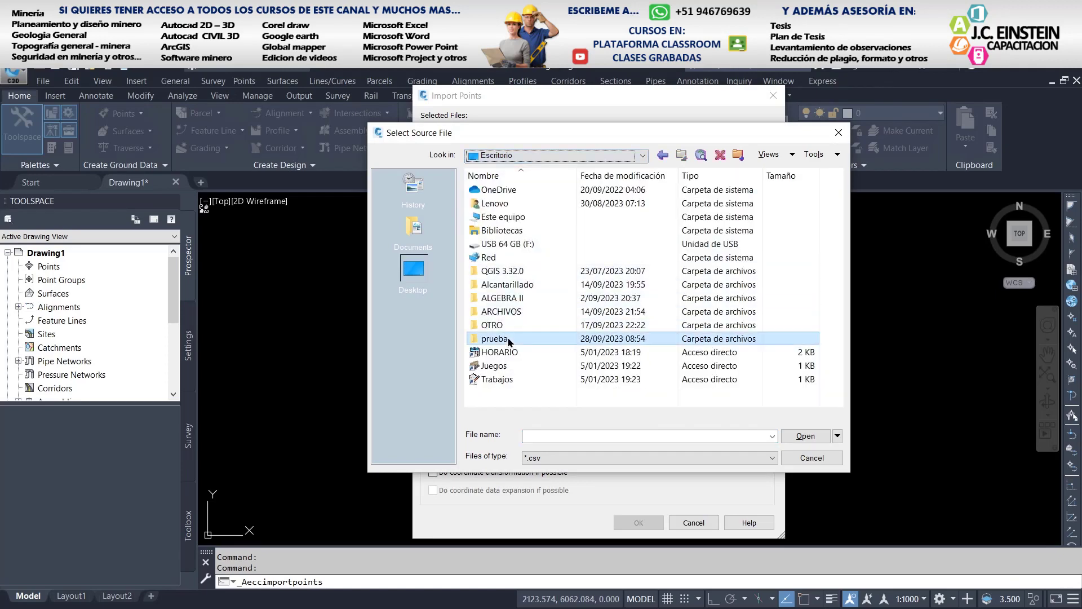
double_click(499, 336)
left_click(511, 204)
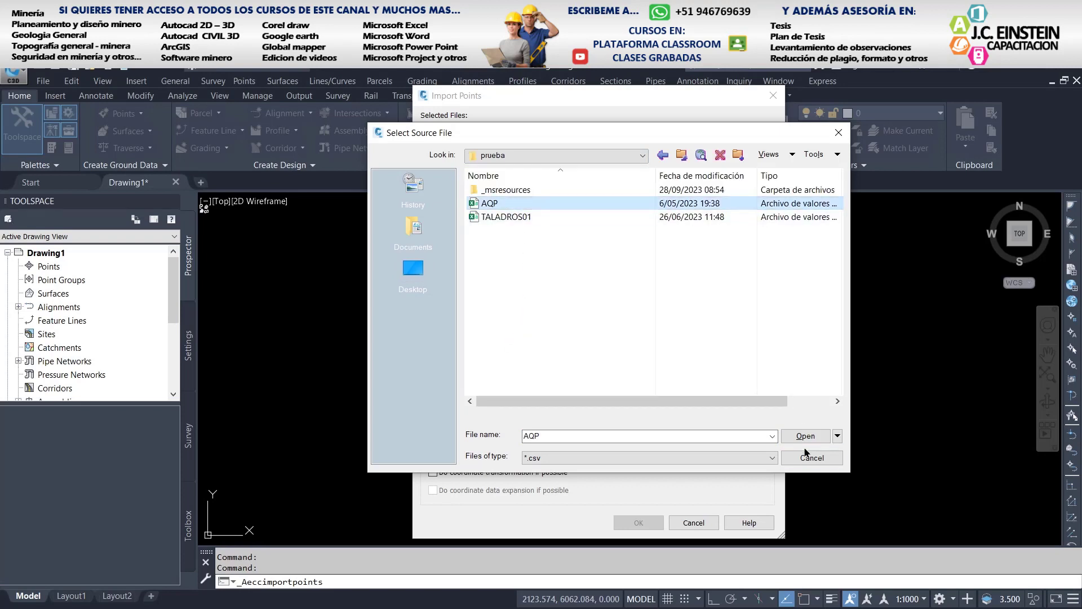
left_click(806, 436)
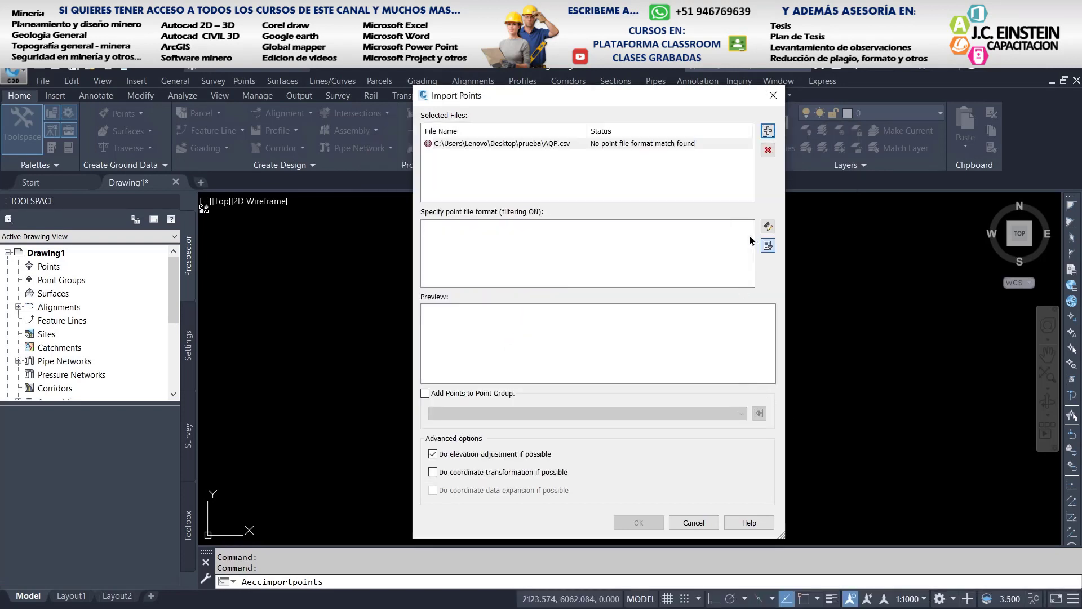
left_click(473, 146)
Switch to the prueba folder in File Explorer, open the AQP file in Excel and copy its columns A to E
mouse_move(330, 56)
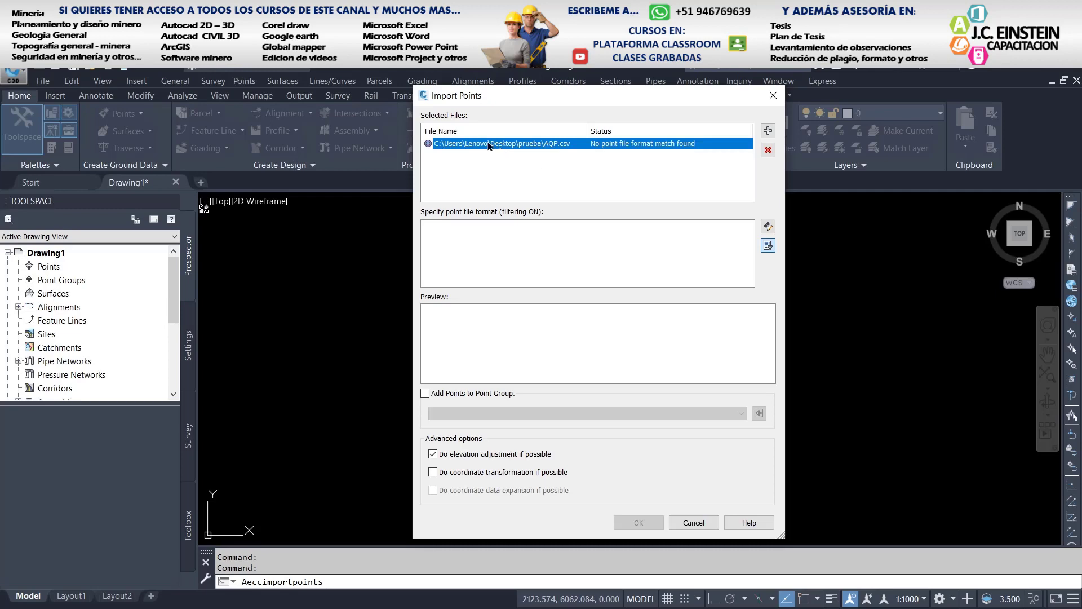
mouse_move(330, 34)
left_click(538, 34)
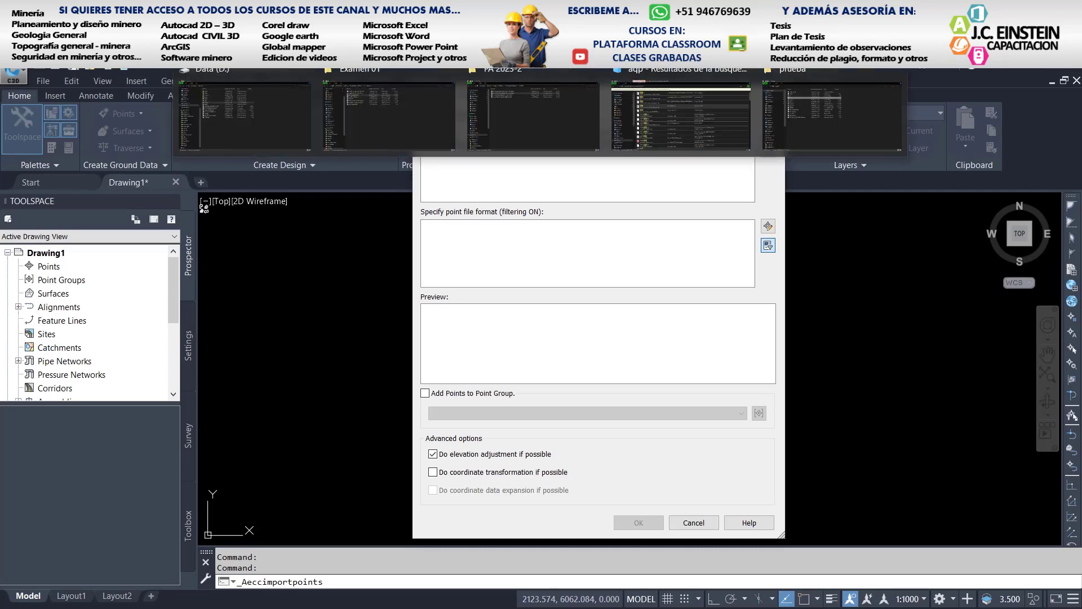
left_click(827, 103)
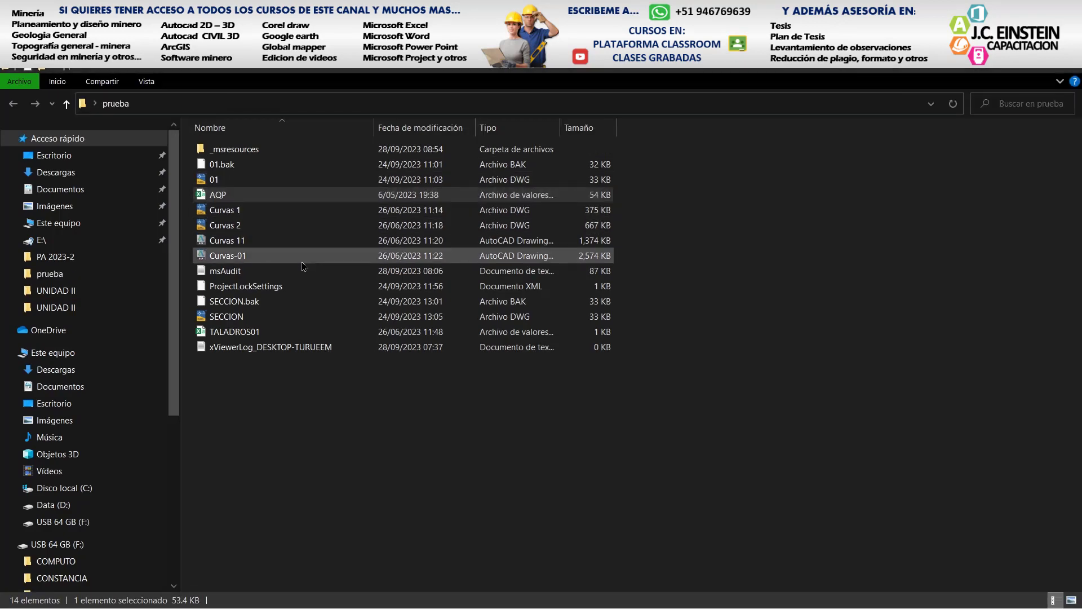
key("Return")
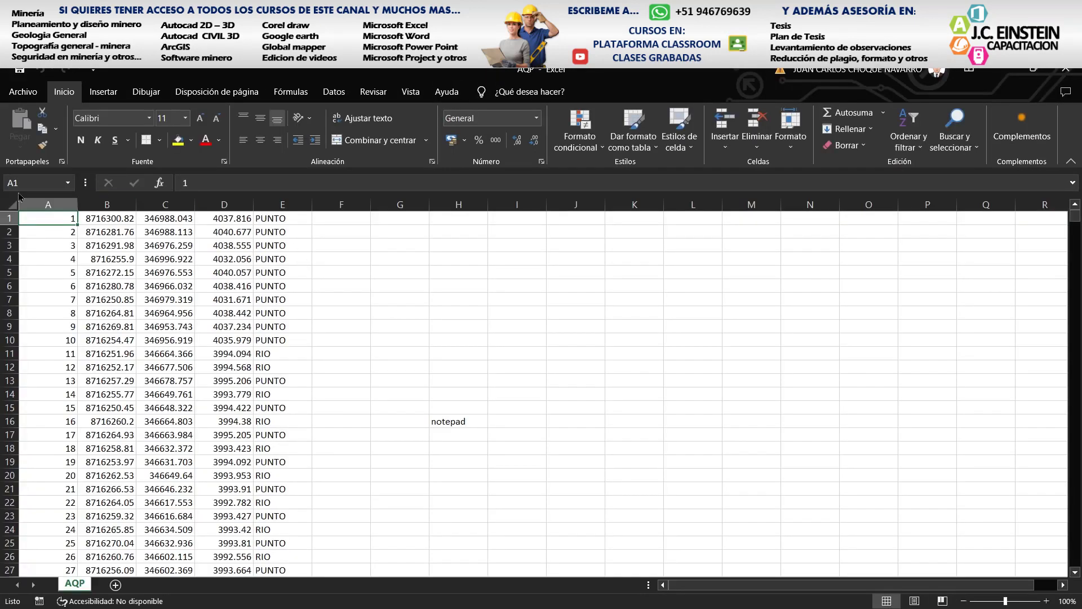
left_click(49, 204)
left_click_drag(49, 204, 282, 206)
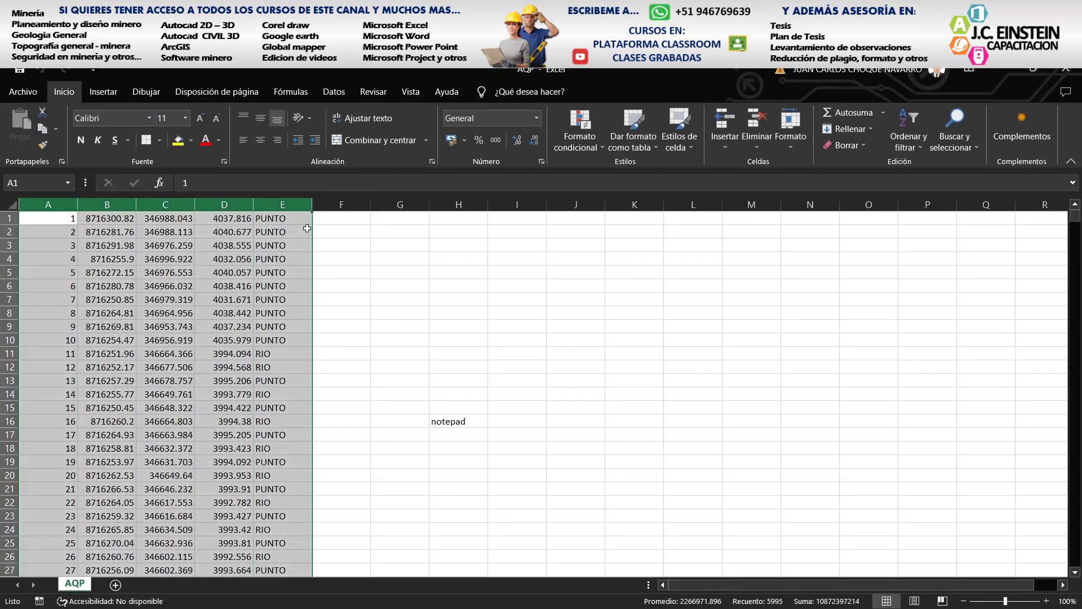
key("ctrl+c")
Open a blank Notepad document and paste the copied point data into it
key("super+r")
type("notepad")
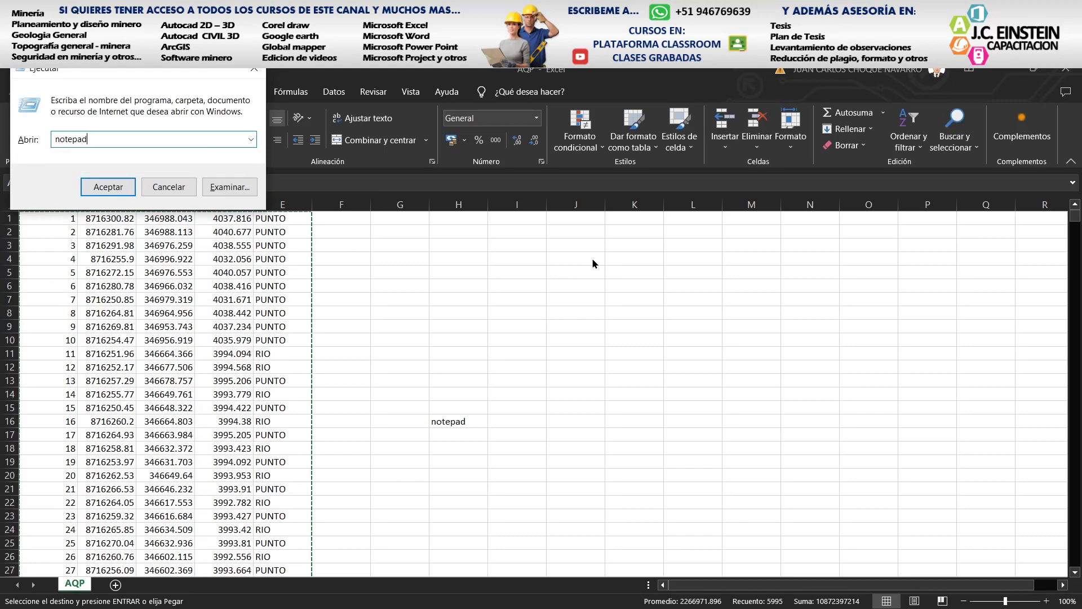
key("Return")
key("ctrl+v")
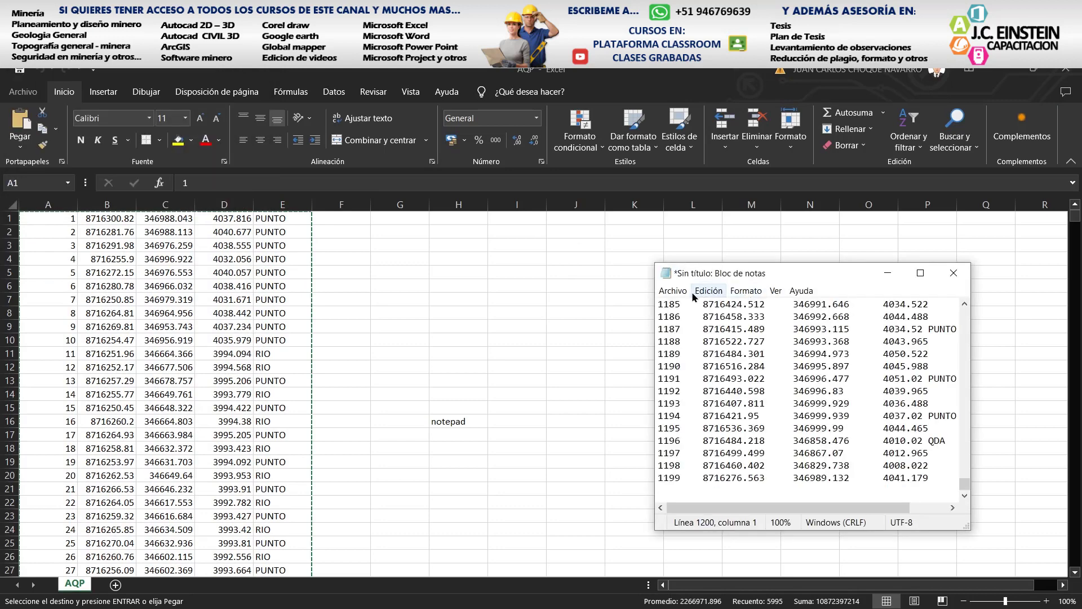
Save the Notepad point list as the text file PUNTOSAQP on the desktop and close it
left_click(673, 290)
left_click(674, 289)
left_click(674, 288)
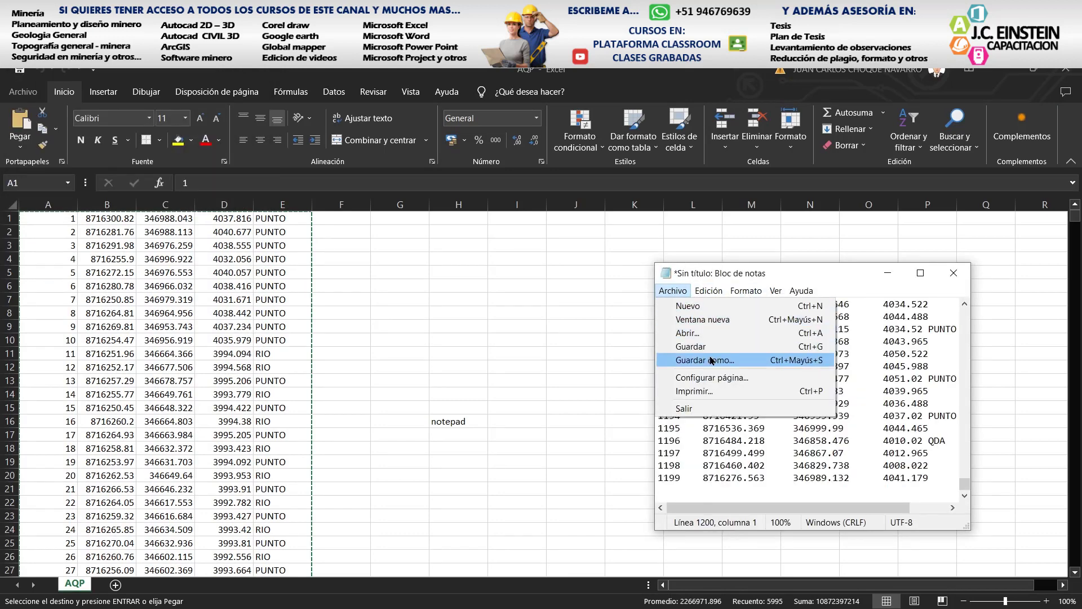
left_click(699, 356)
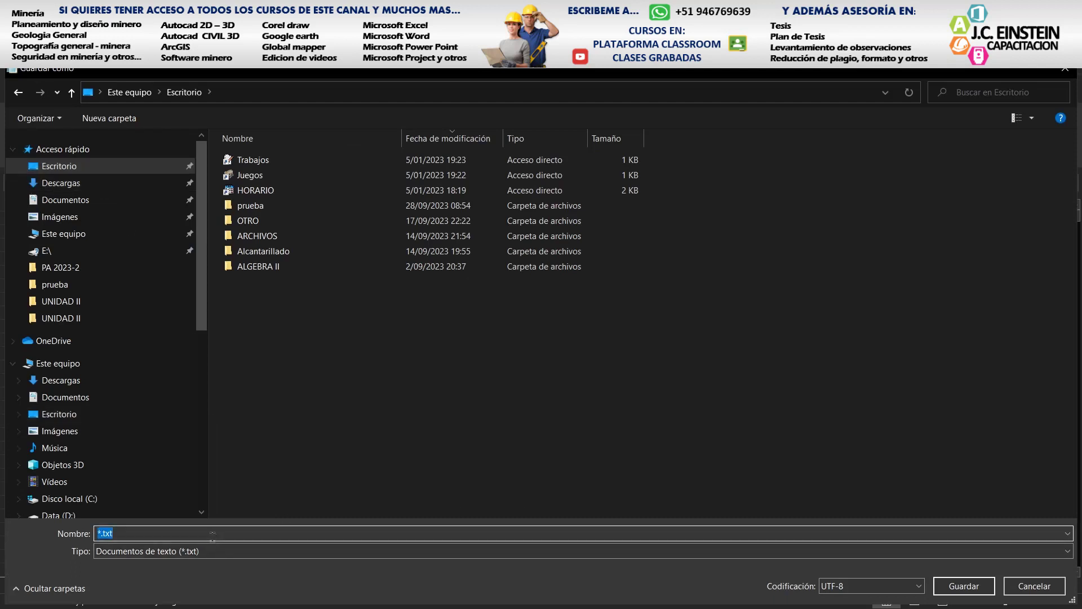
key("Caps_Lock")
type("PUNTOSAQP")
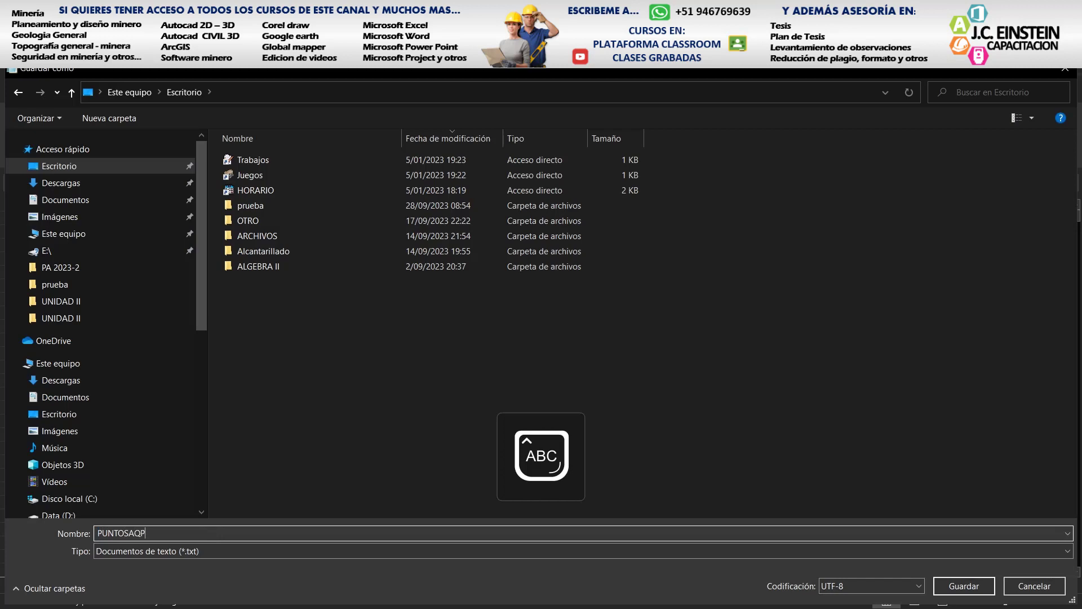
key("Return")
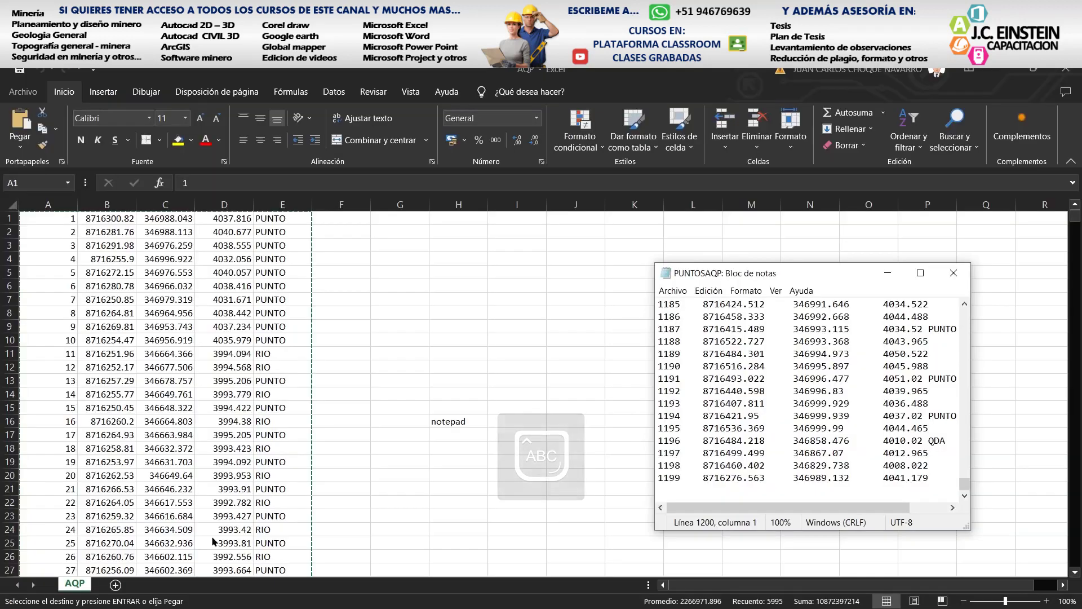
left_click(953, 272)
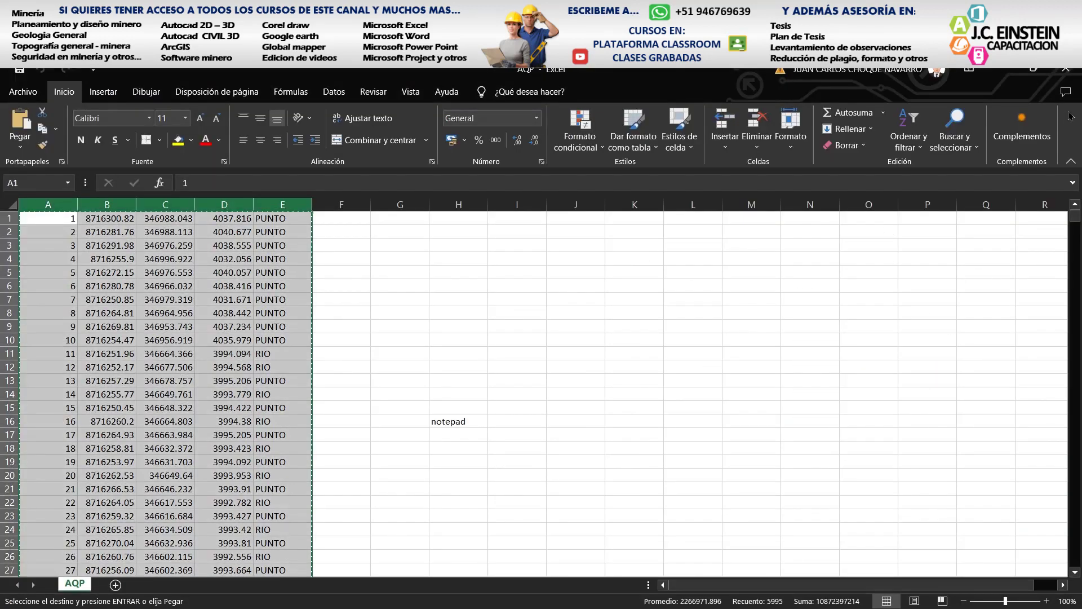
Clear the stray text "notepad" from cell H16 of the AQP sheet, and close the workbook saving the change
left_click(1066, 73)
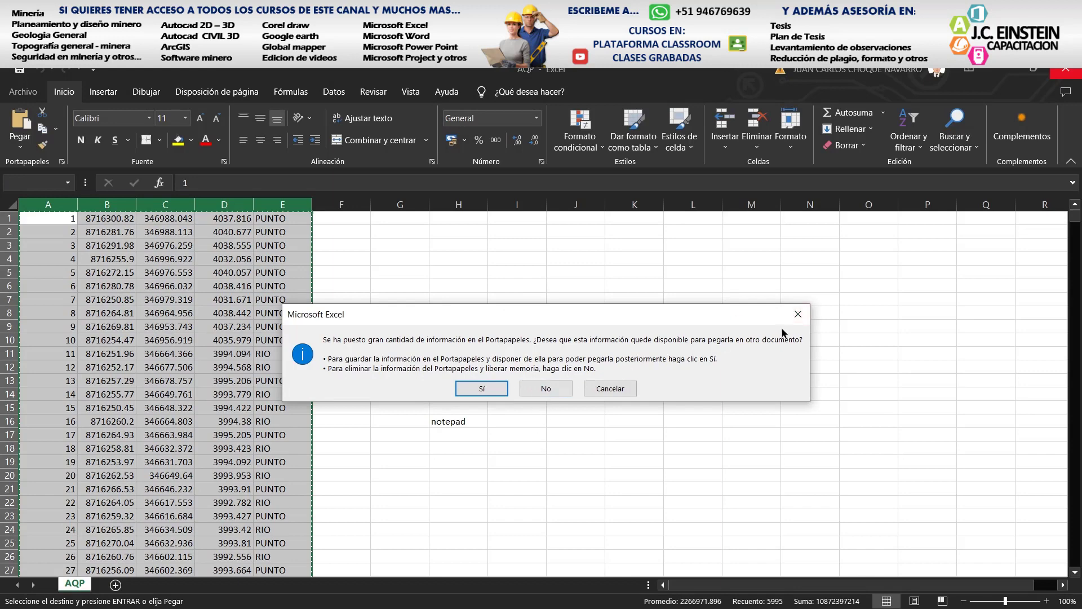
left_click(797, 314)
left_click(445, 420)
key("Delete")
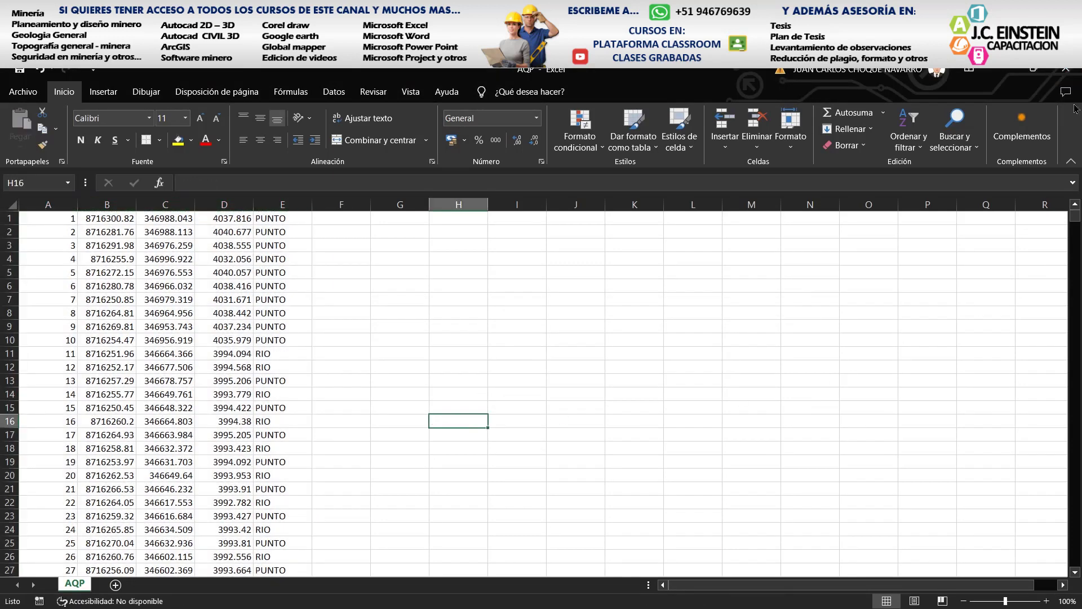
left_click(1065, 72)
left_click(501, 359)
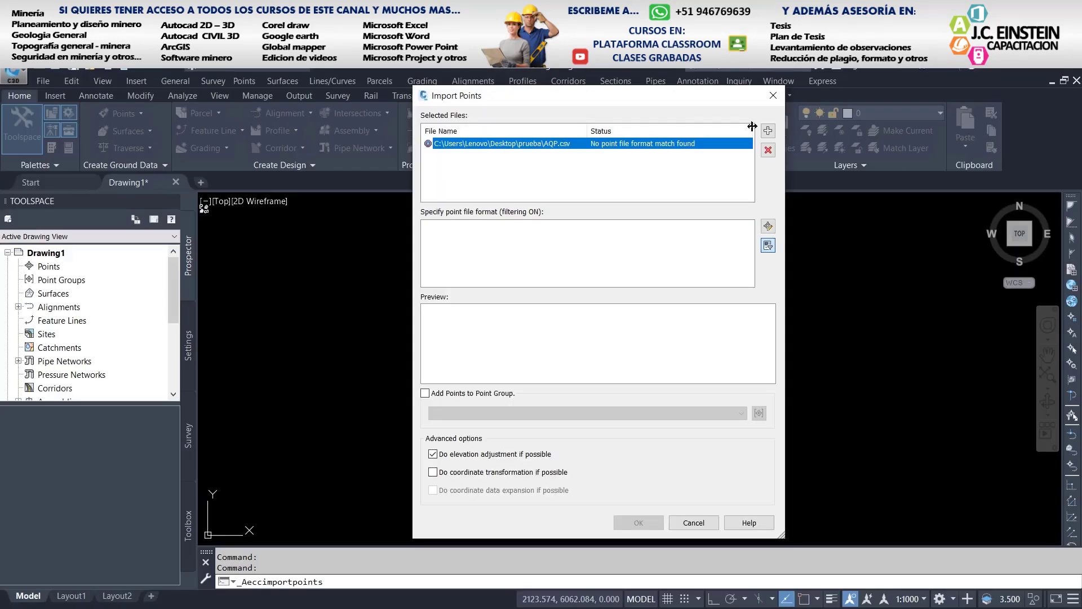
Remove AQP.csv from the point import's selected files and open the source file selection again
left_click(768, 149)
left_click(768, 130)
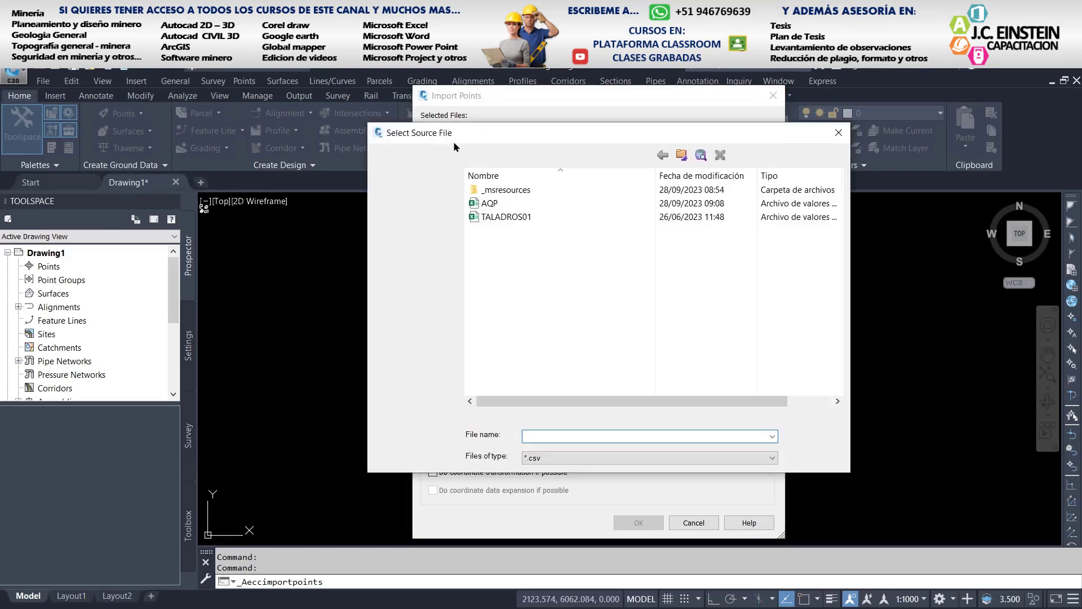